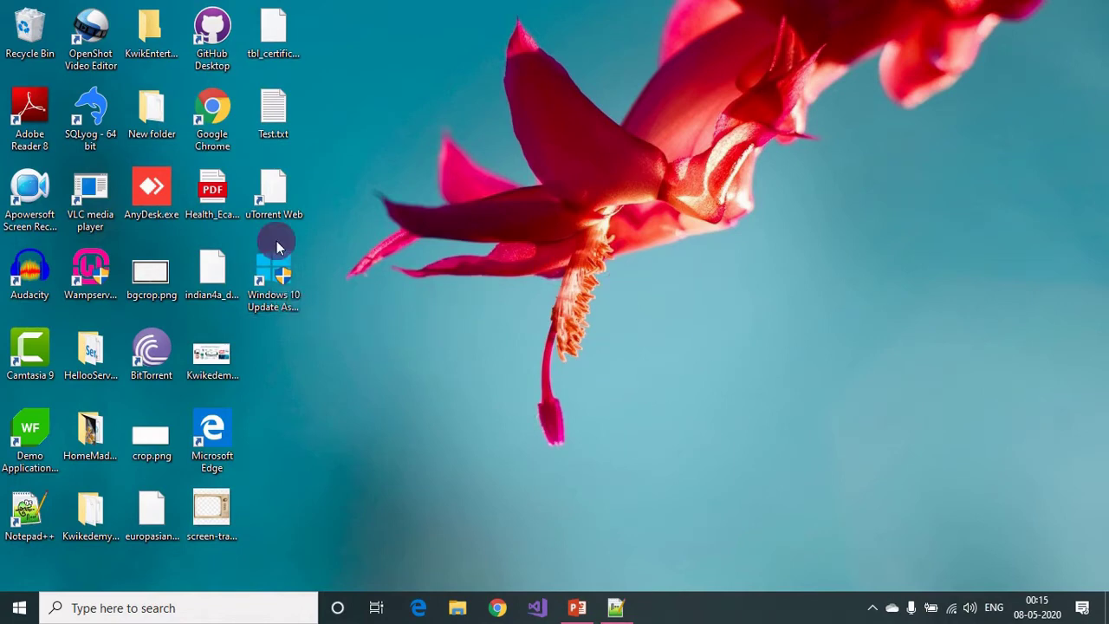
left_click(95, 138)
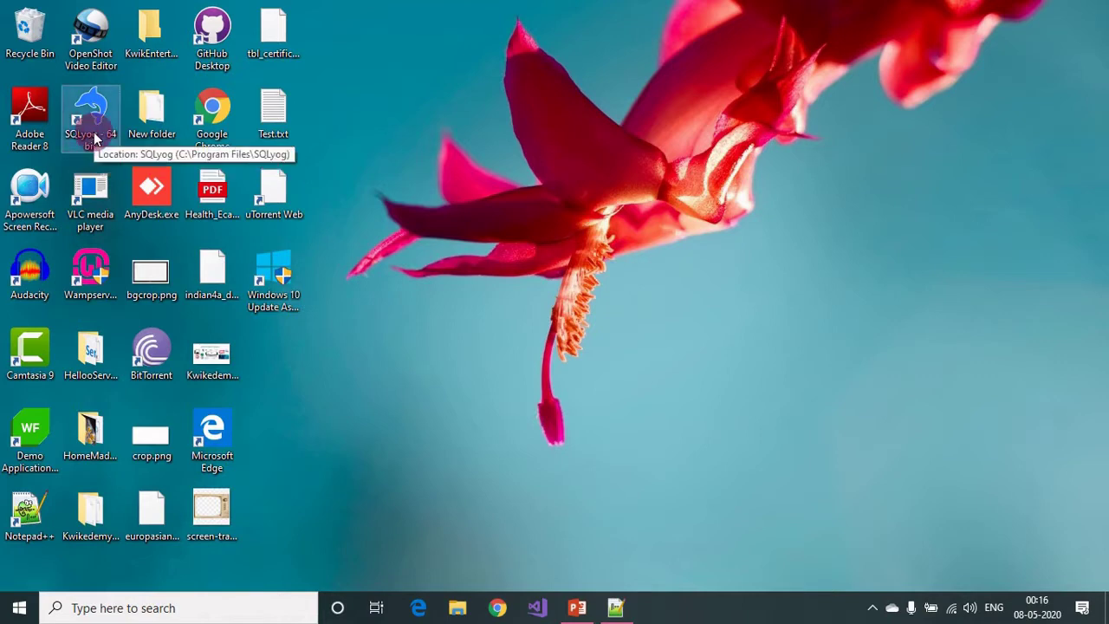
double_click(96, 139)
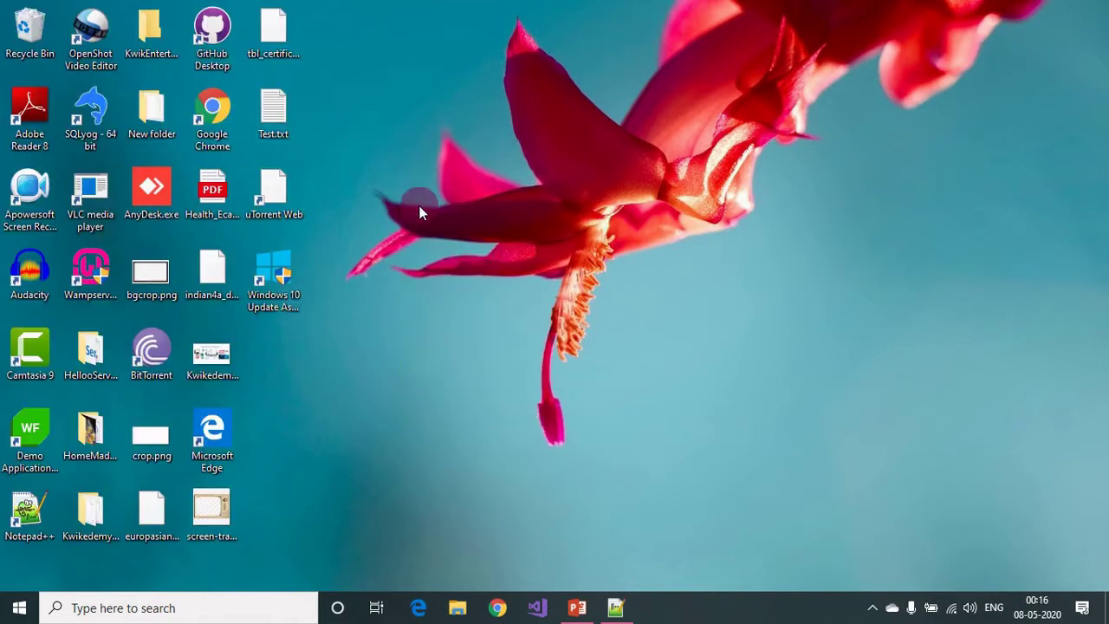
right_click(545, 208)
left_click(548, 213)
right_click(447, 193)
left_click(447, 193)
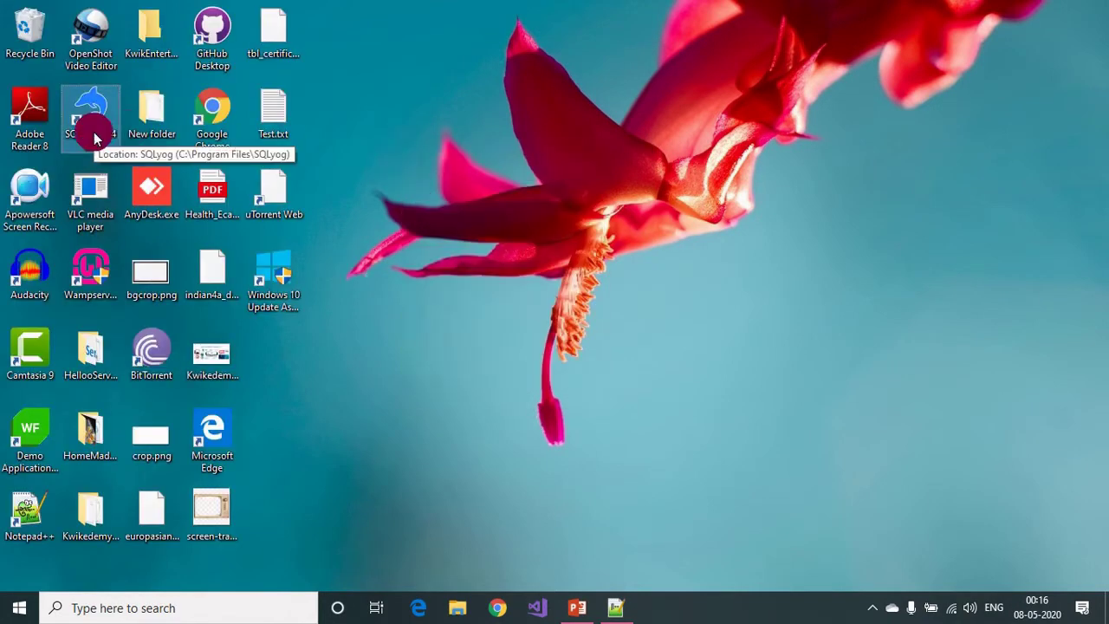
right_click(402, 141)
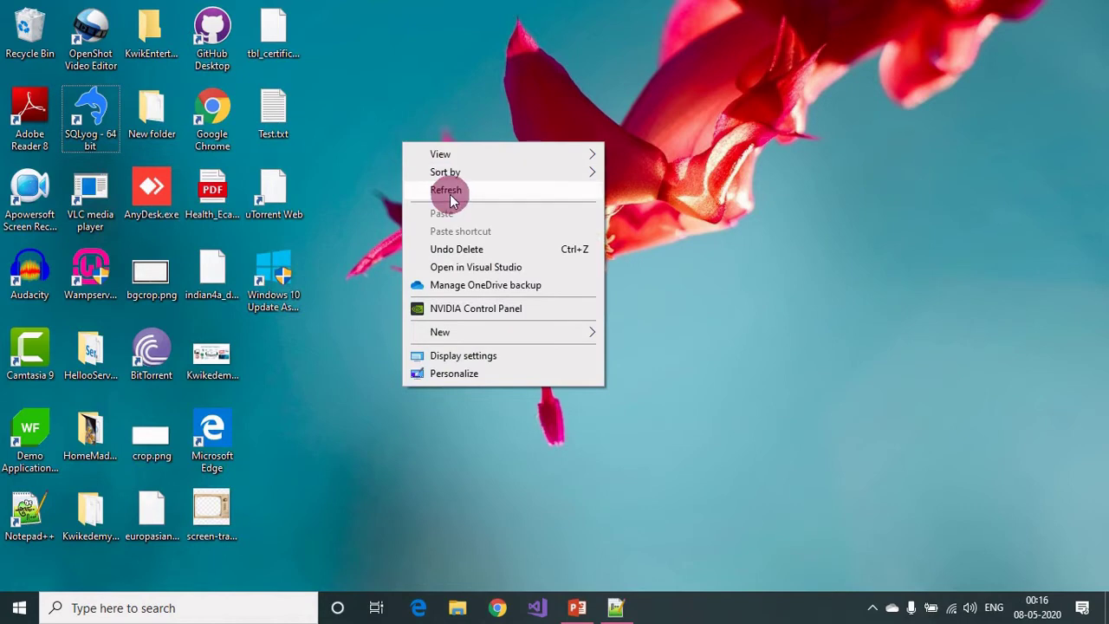
left_click(447, 193)
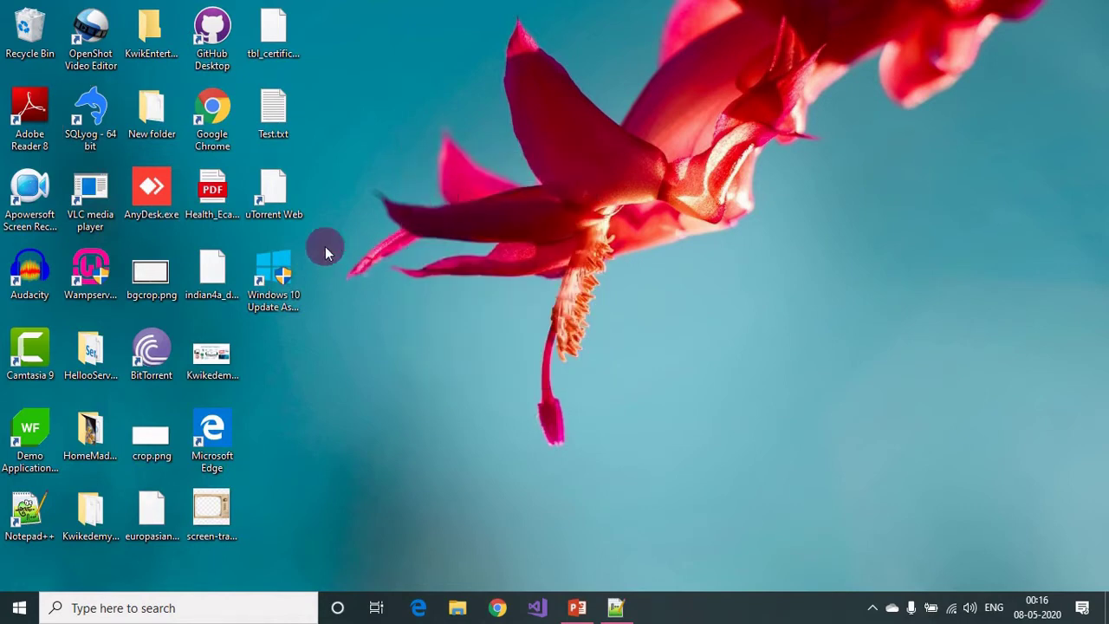
left_click(91, 117)
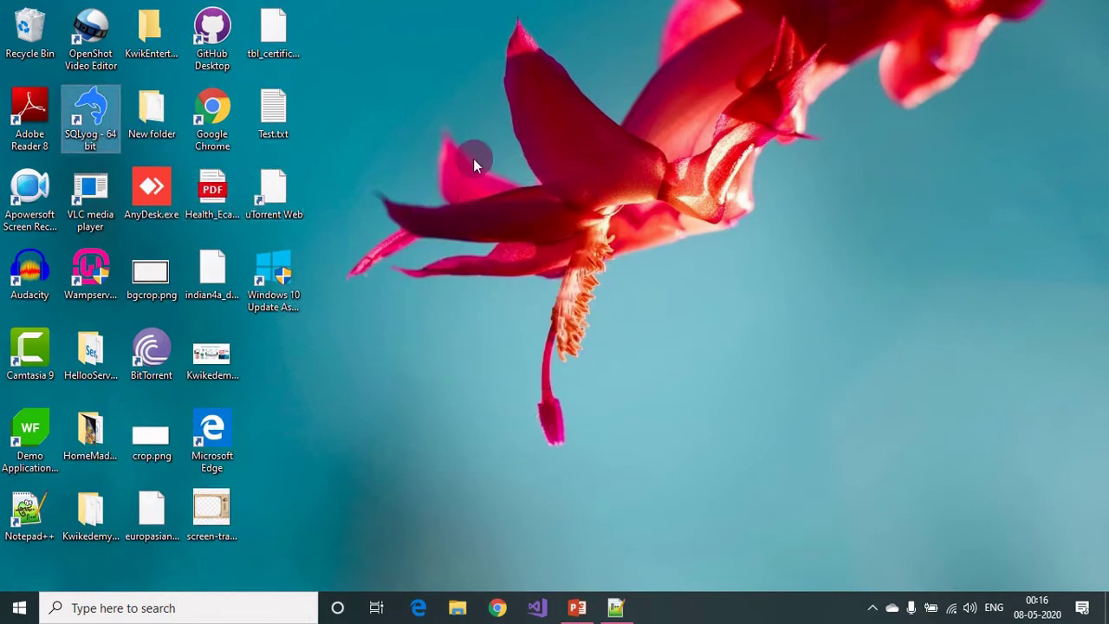
right_click(505, 161)
left_click(549, 213)
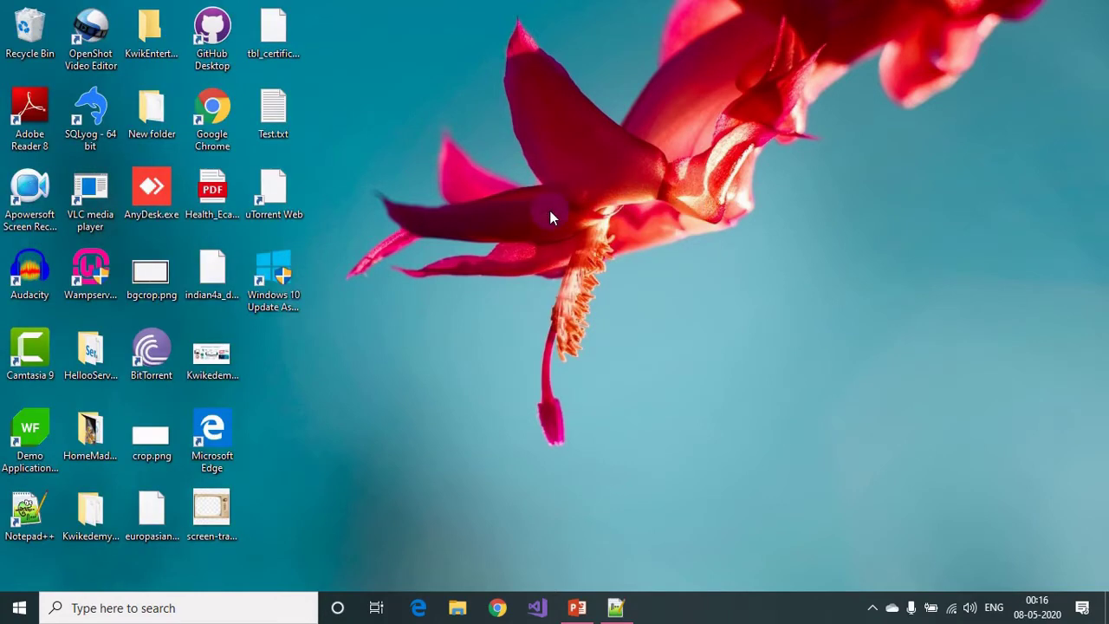
left_click(104, 137)
right_click(451, 145)
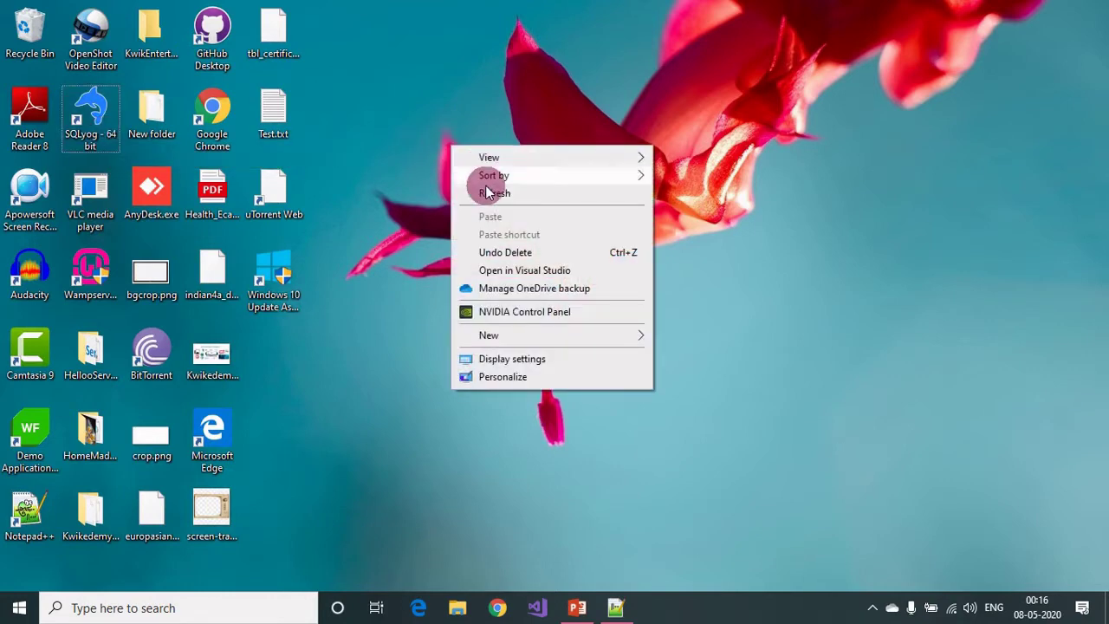
left_click(487, 190)
- Examine the application shortcuts, the KwikEntertainment folder and the Recycle Bin on the desktop
left_click(94, 122)
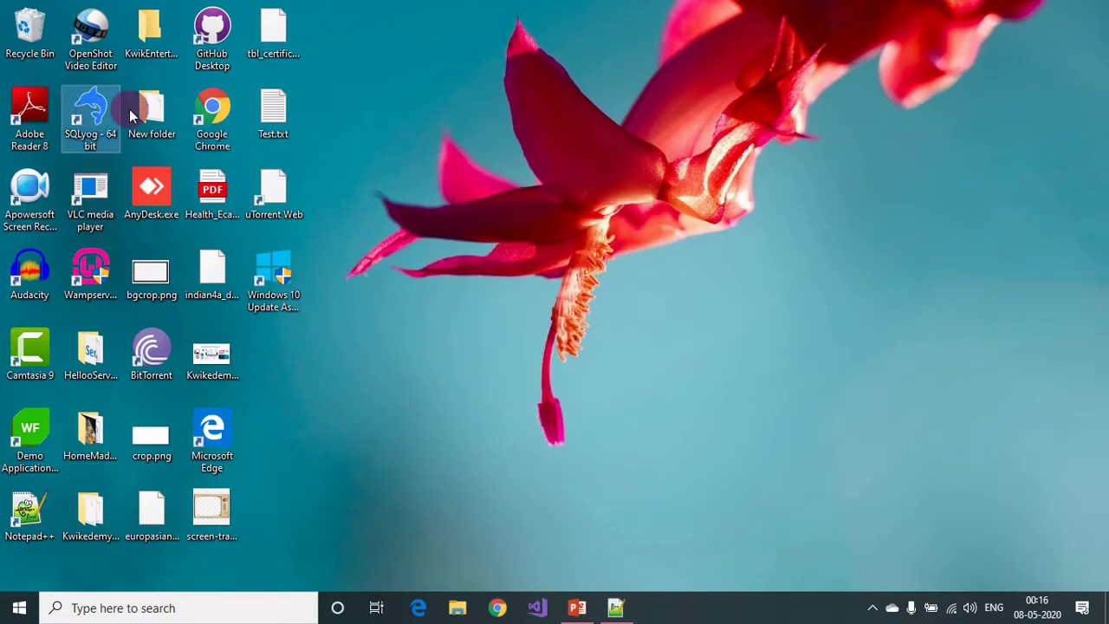
left_click(90, 39)
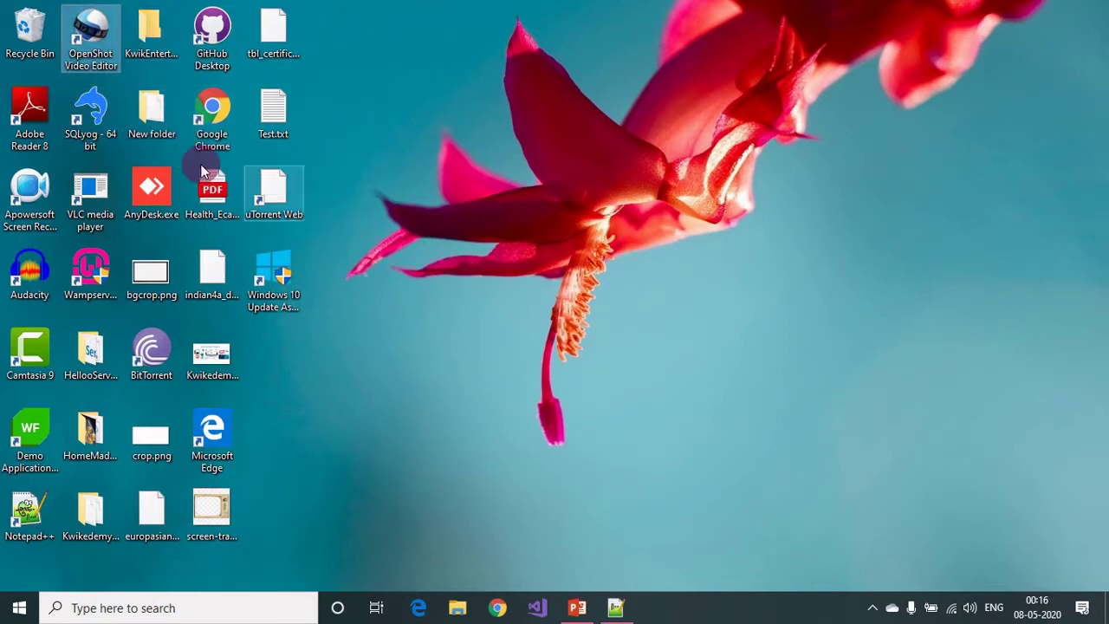
left_click(90, 117)
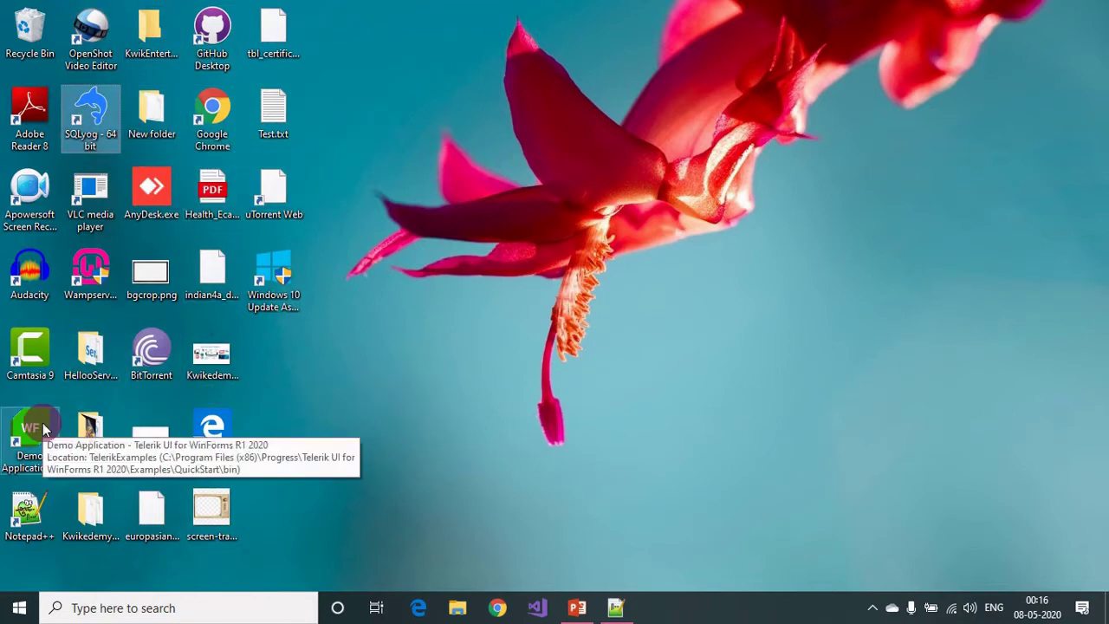
left_click(214, 447)
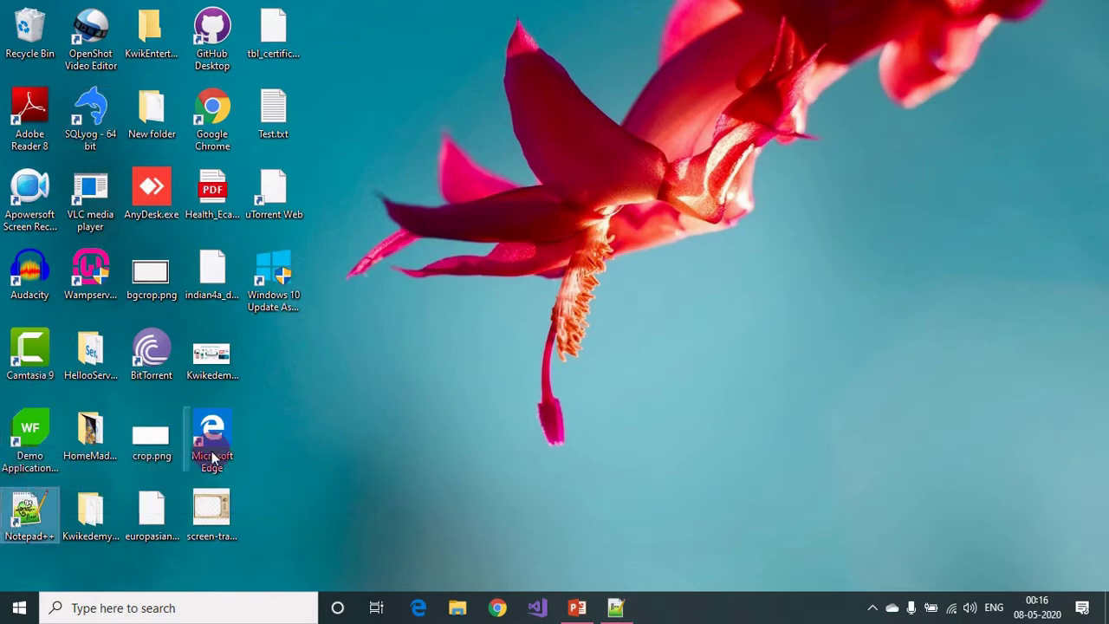
right_click(551, 152)
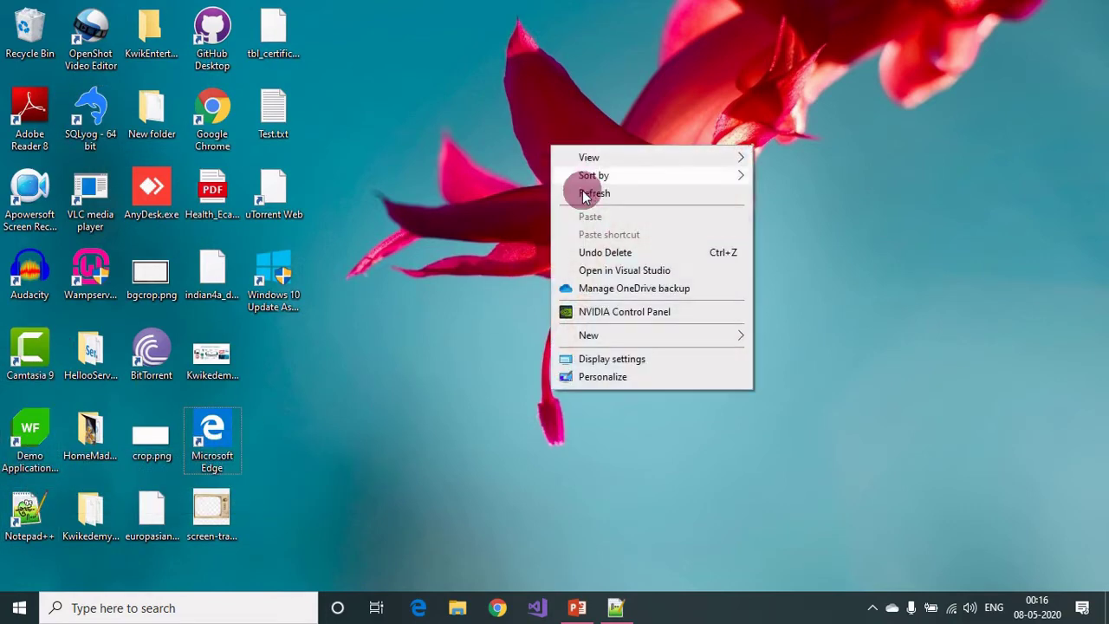
left_click(586, 190)
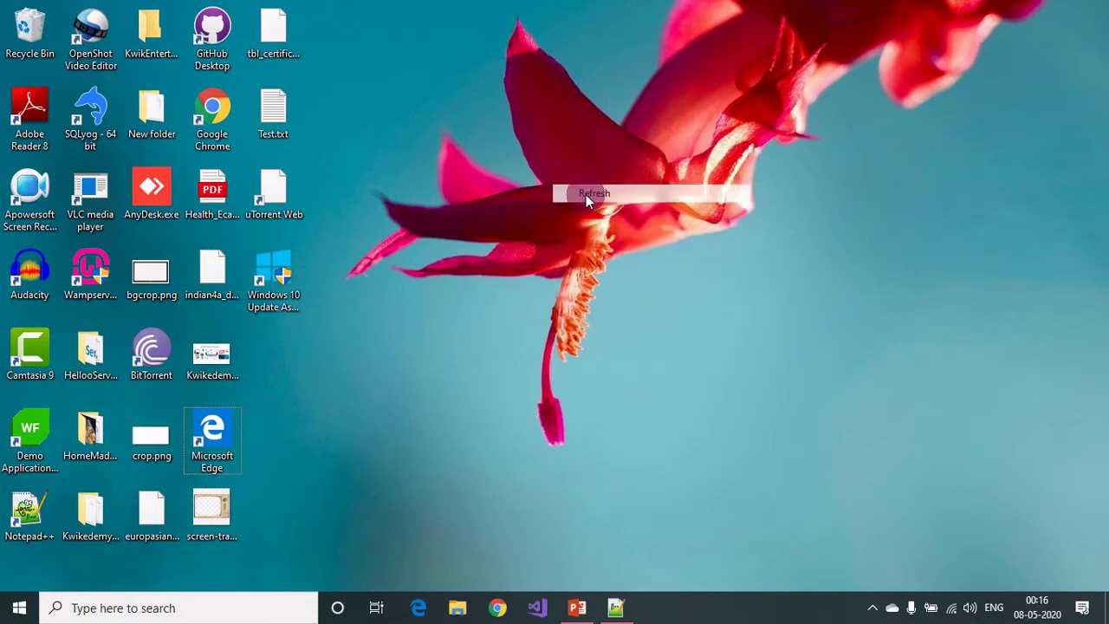
right_click(682, 116)
left_click(719, 162)
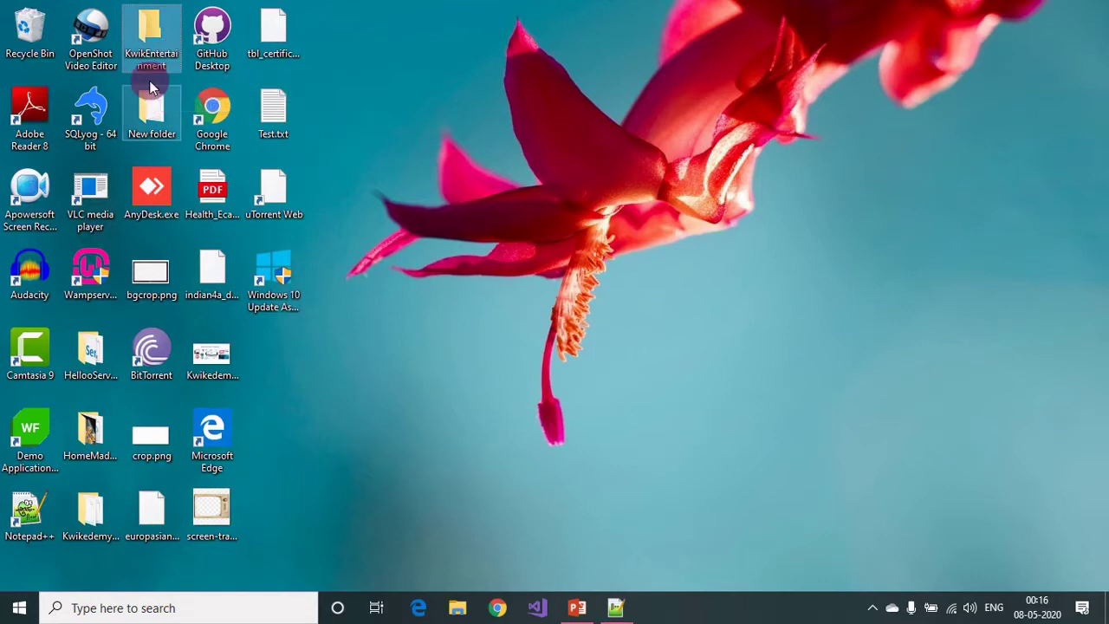
left_click(151, 53)
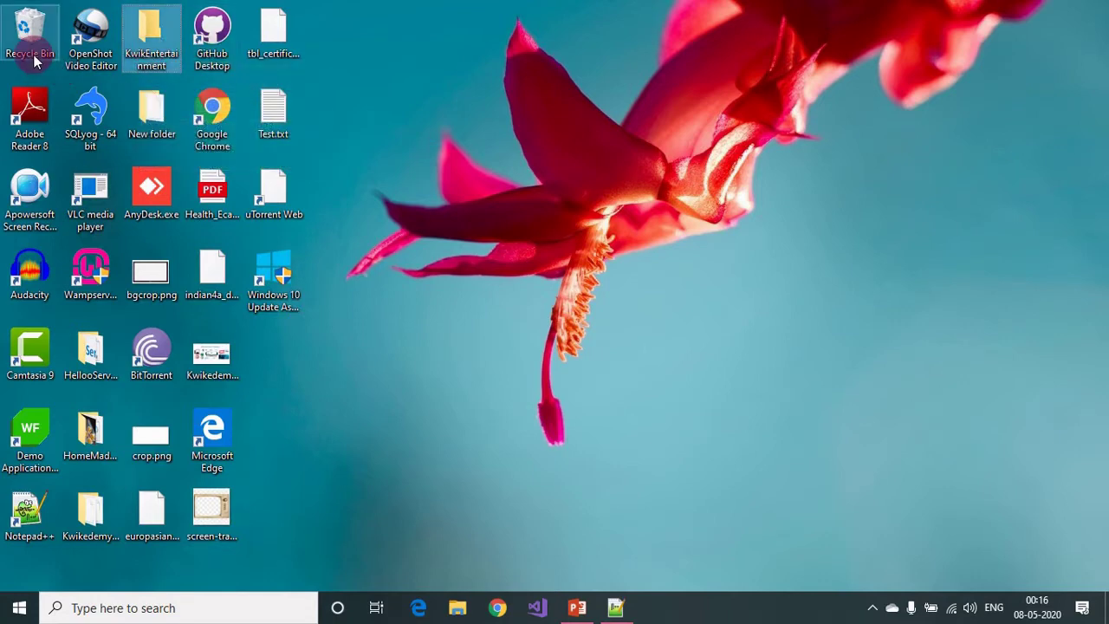
left_click(19, 33)
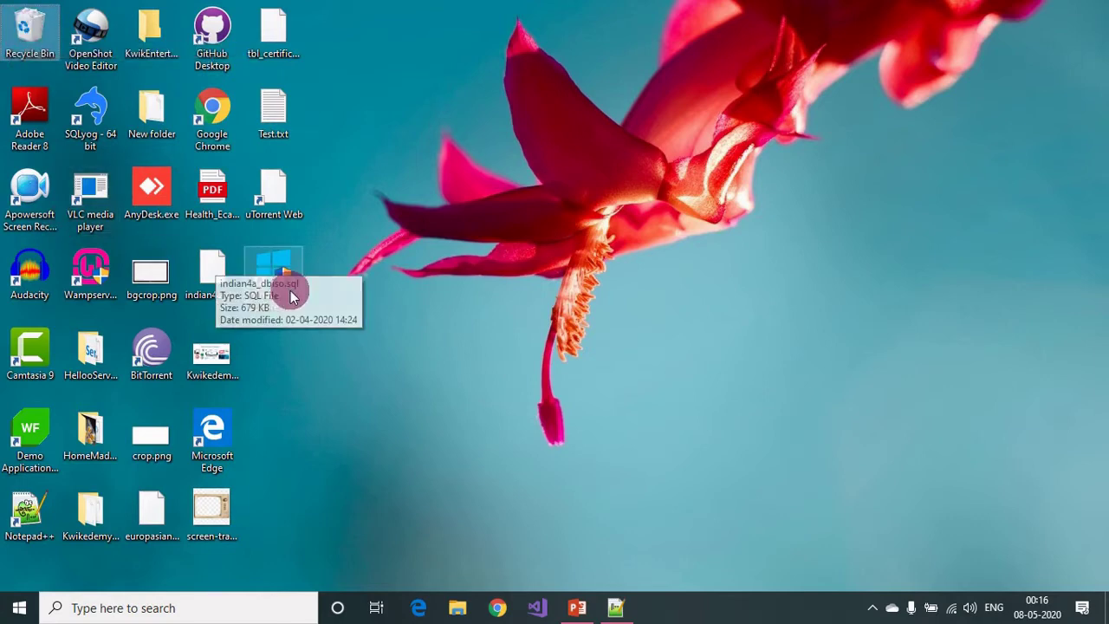
left_click(473, 314)
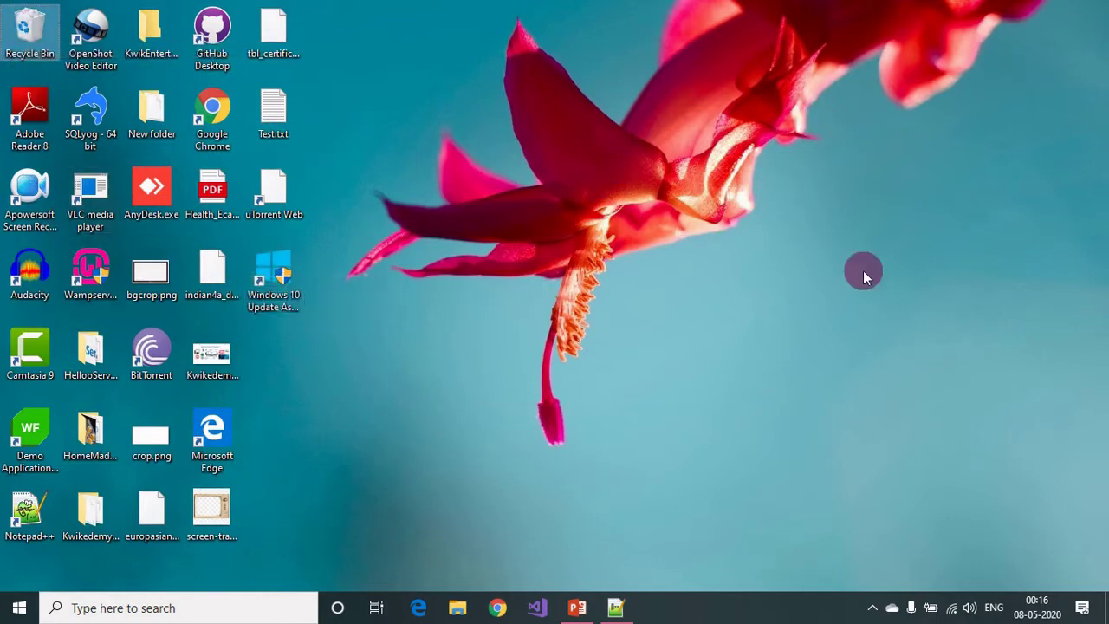
right_click(614, 207)
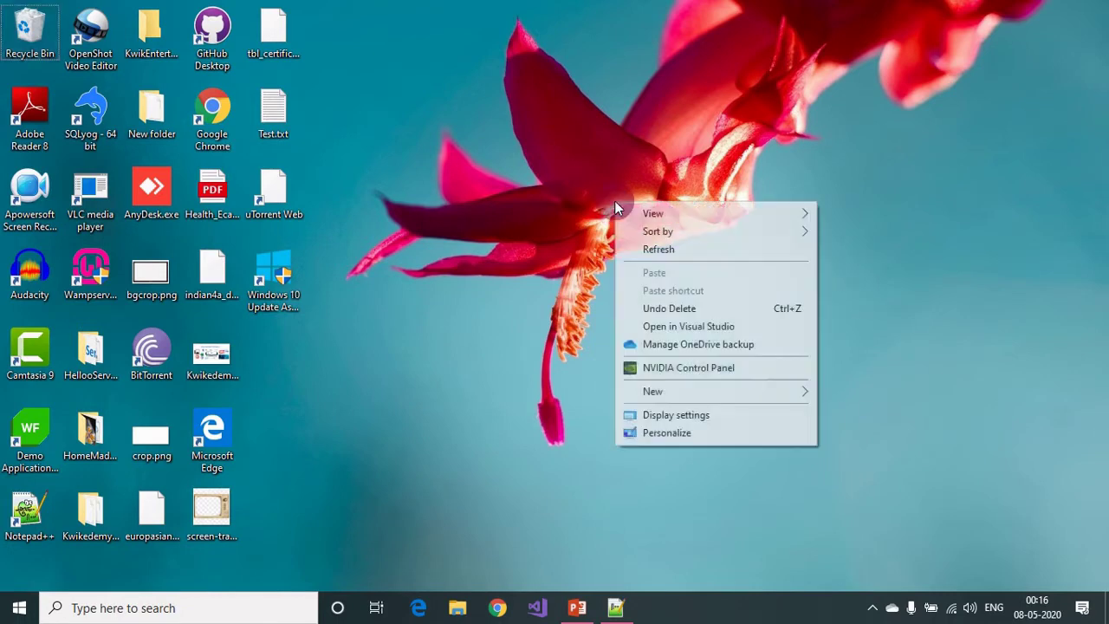
left_click(661, 250)
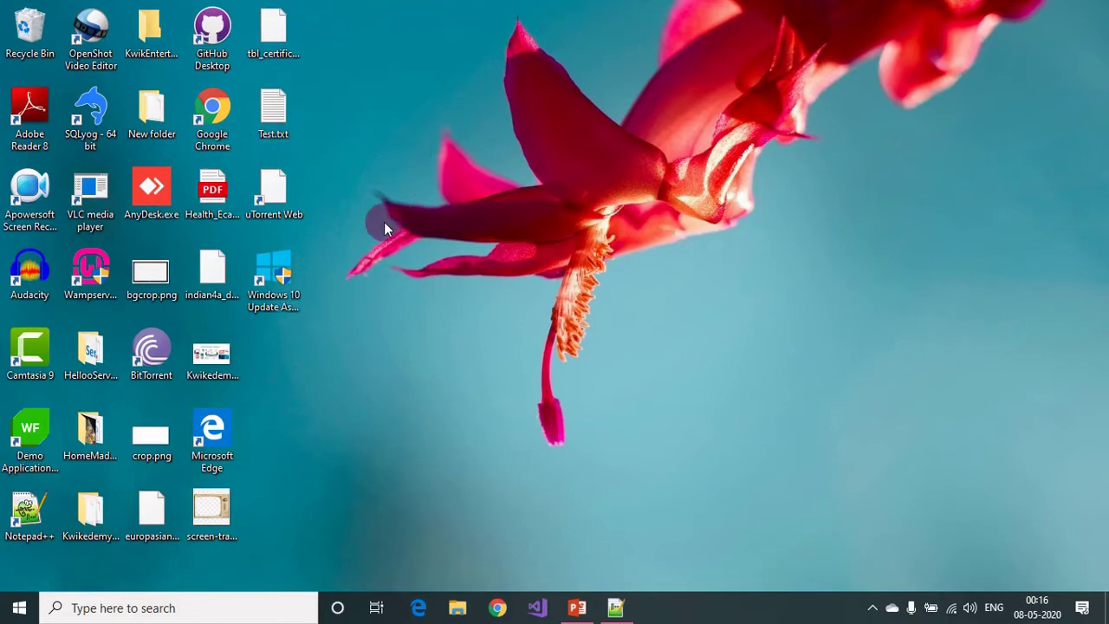
- Check the Tutorial Part -7 title slide in PowerPoint, return to the desktop and refresh it
left_click(578, 609)
left_click(578, 608)
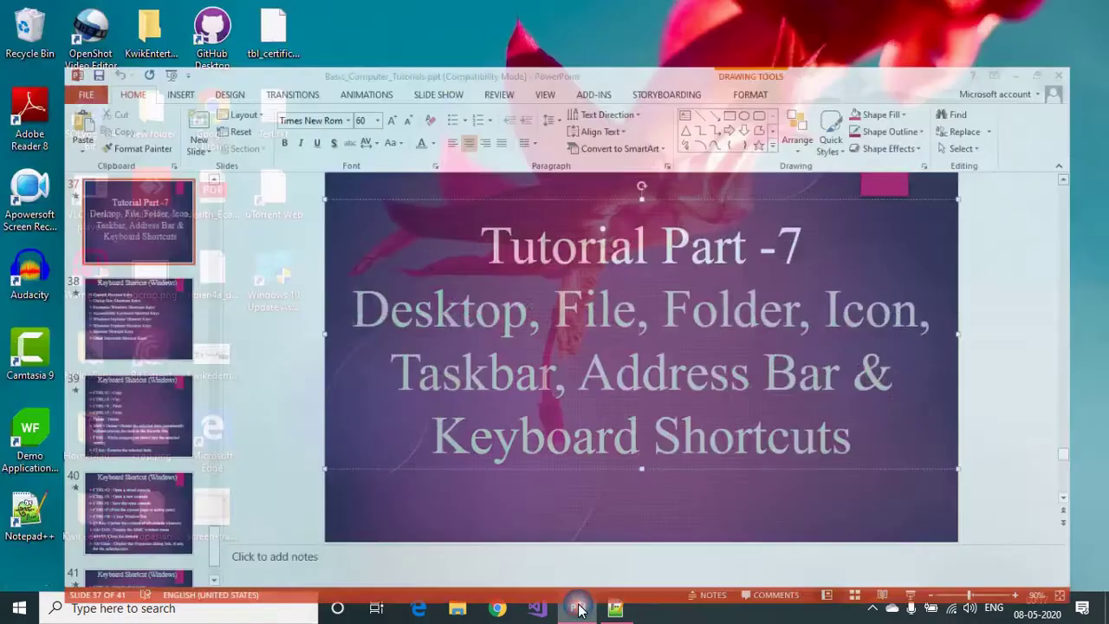
right_click(586, 190)
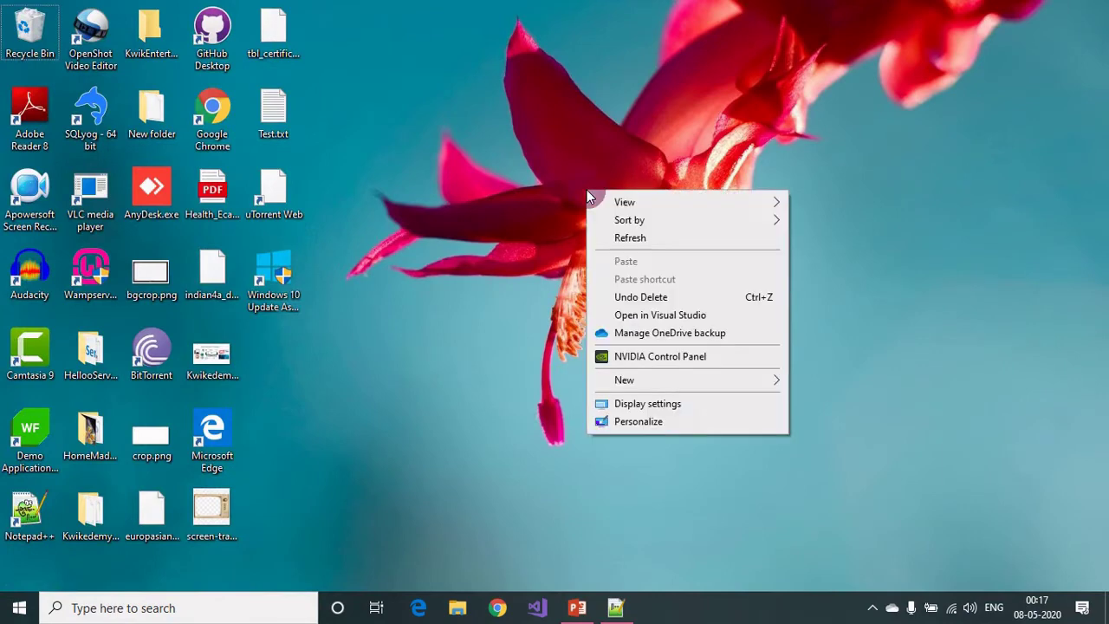
left_click(626, 240)
right_click(512, 99)
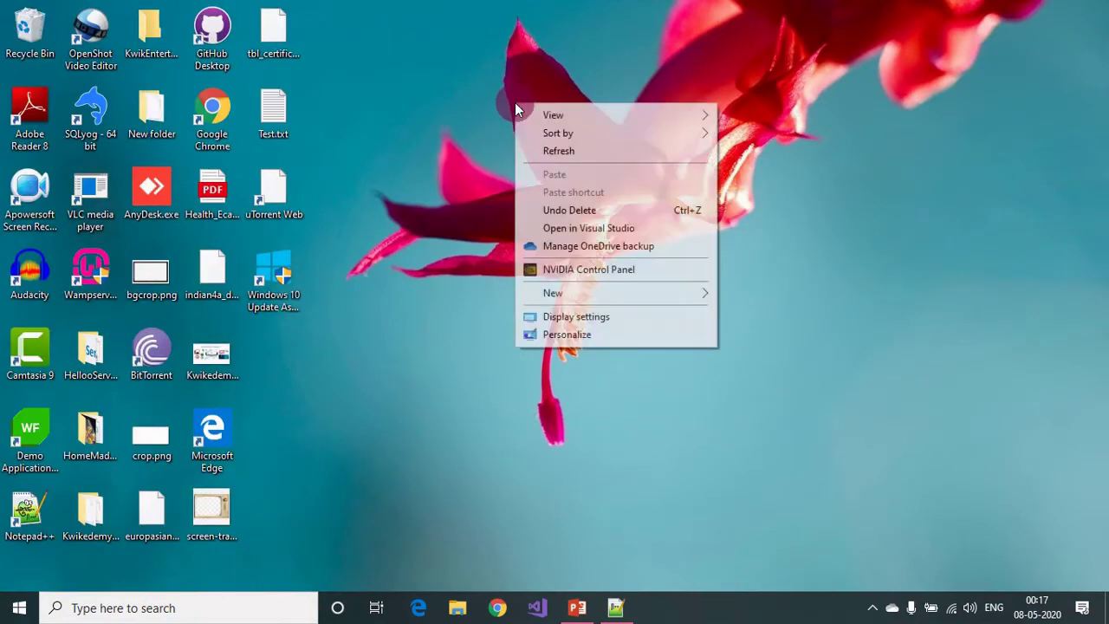
left_click(555, 153)
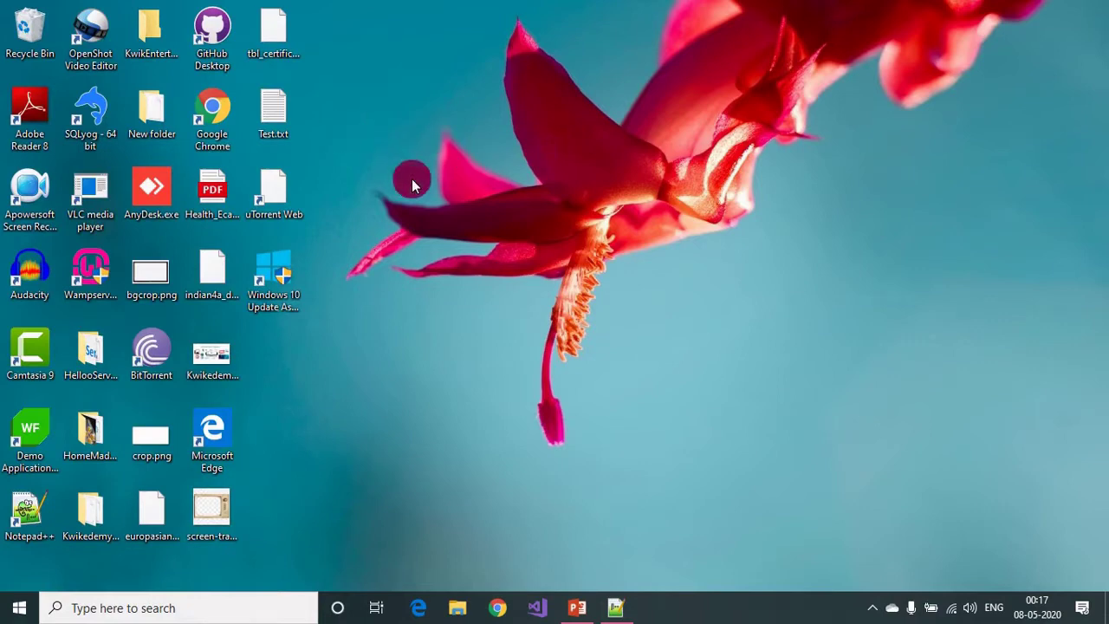
- Permanently delete the Test.txt file from the desktop, bypassing the Recycle Bin
left_click(273, 111)
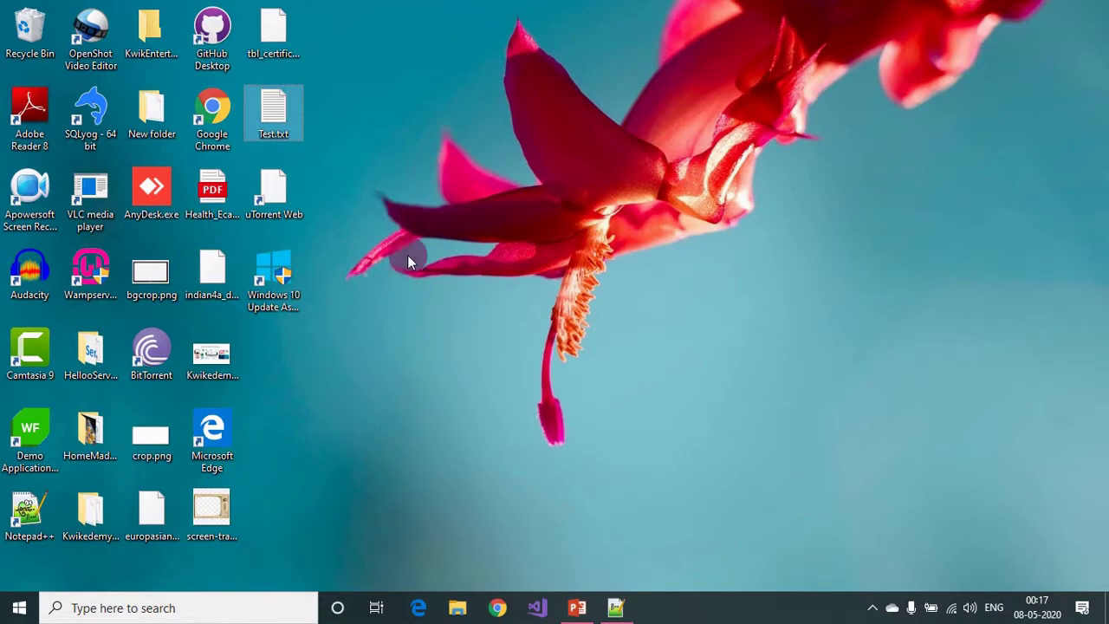
key("shift+Delete")
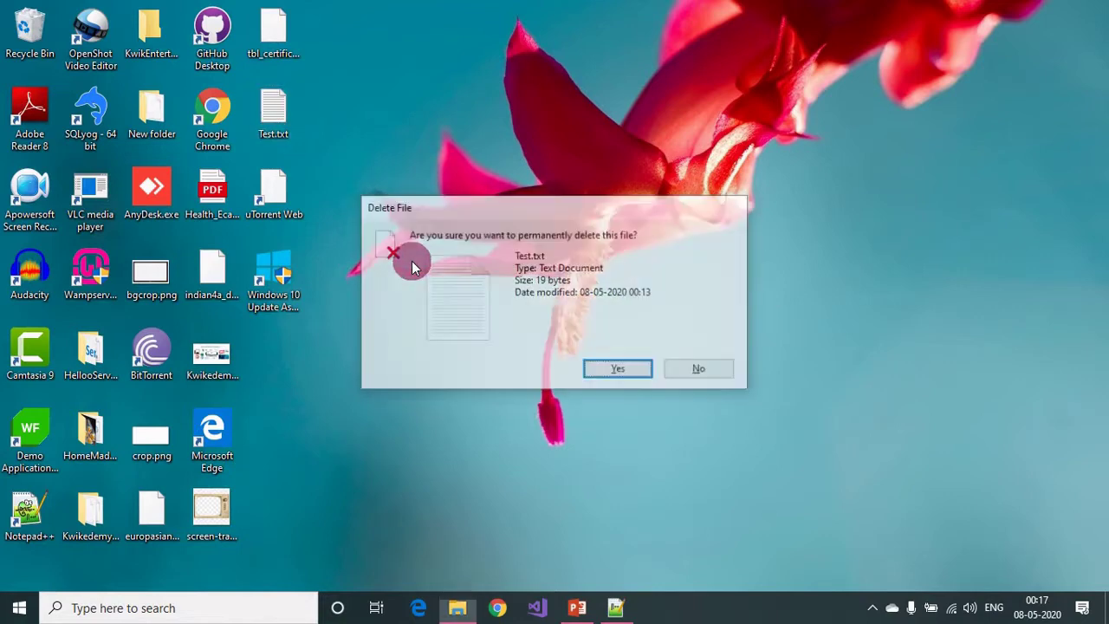
key("Return")
right_click(496, 226)
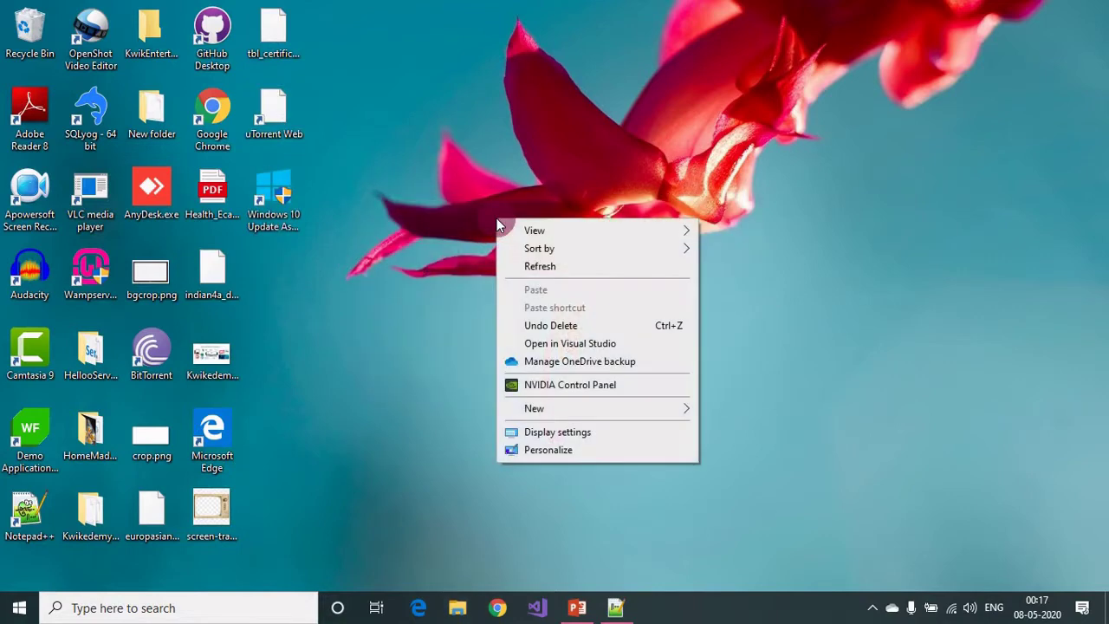
left_click(447, 175)
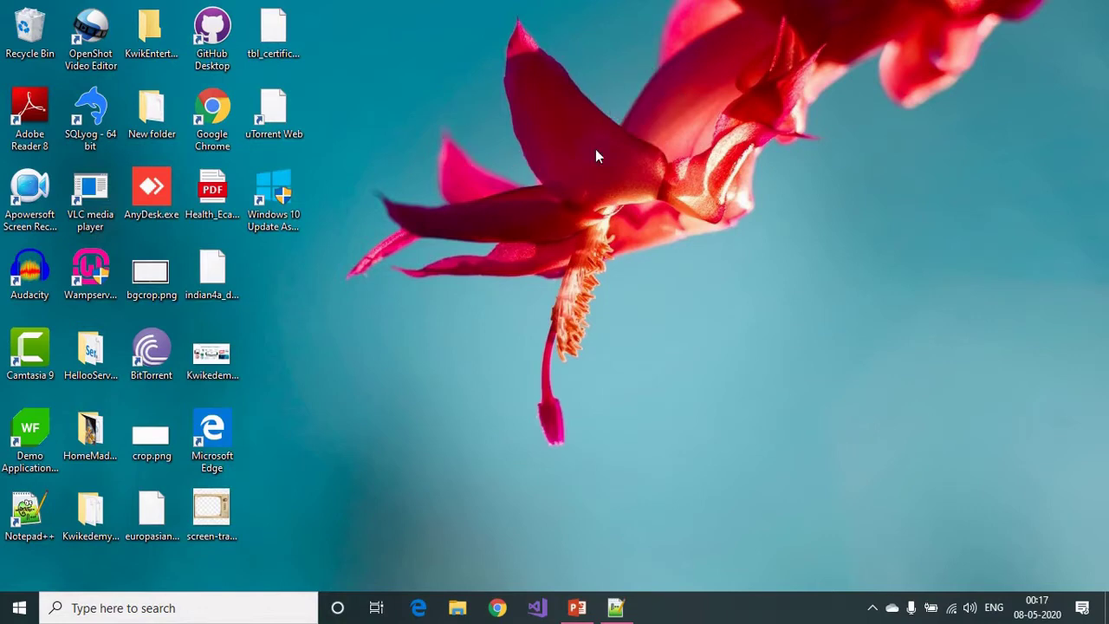
- Create a new text document on the desktop and keep its default name
right_click(435, 75)
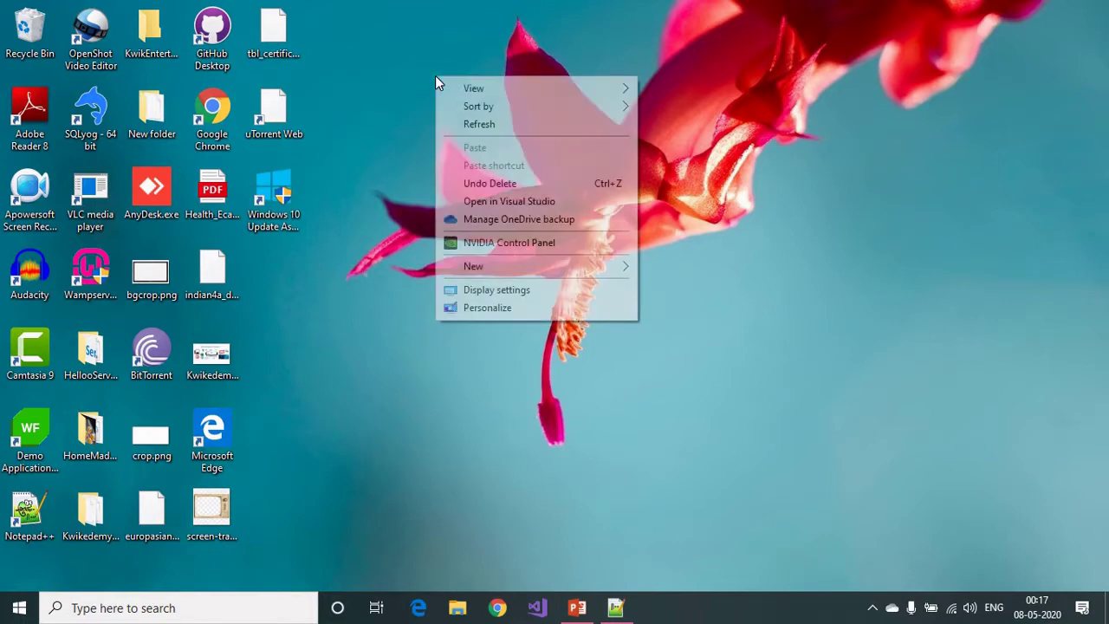
mouse_move(507, 273)
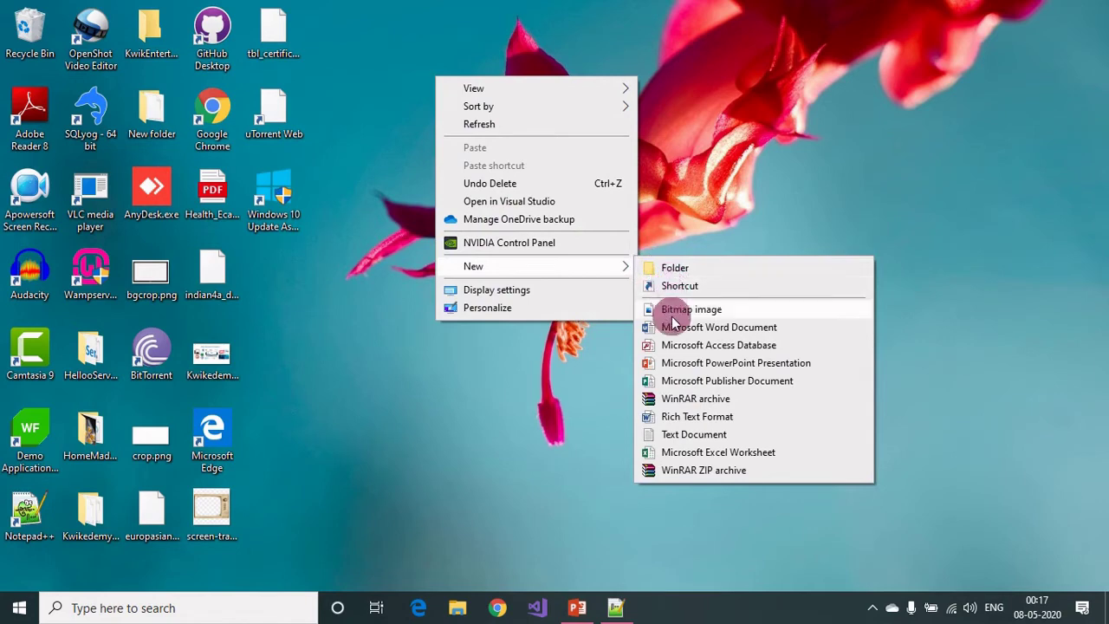
left_click(678, 438)
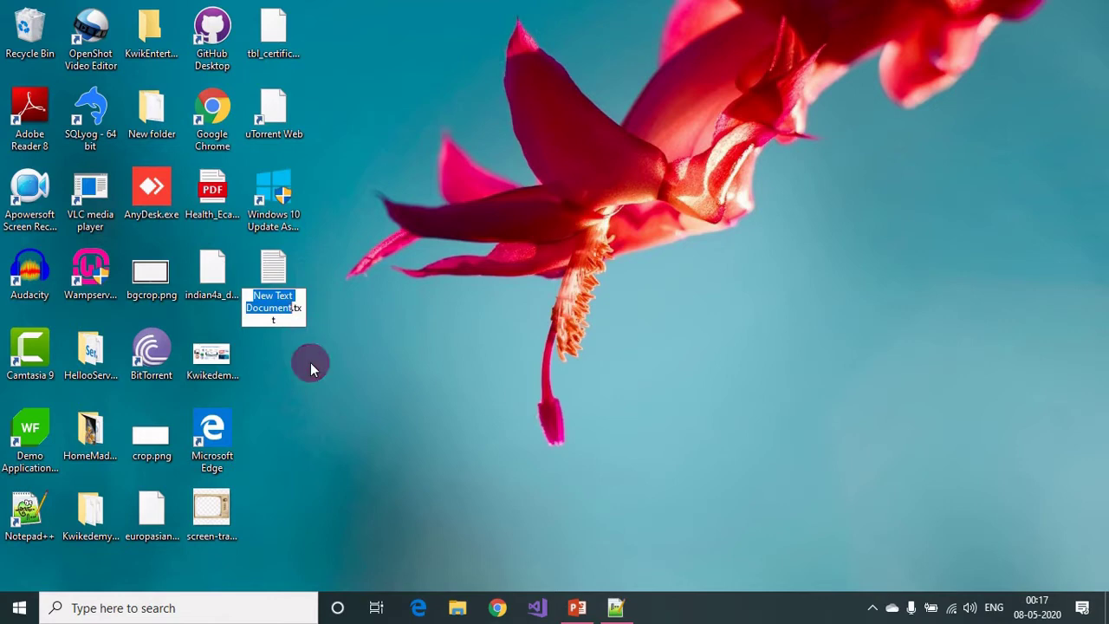
left_click(705, 211)
- Refresh the desktop to rearrange the icons and select the new text document
left_click(265, 285)
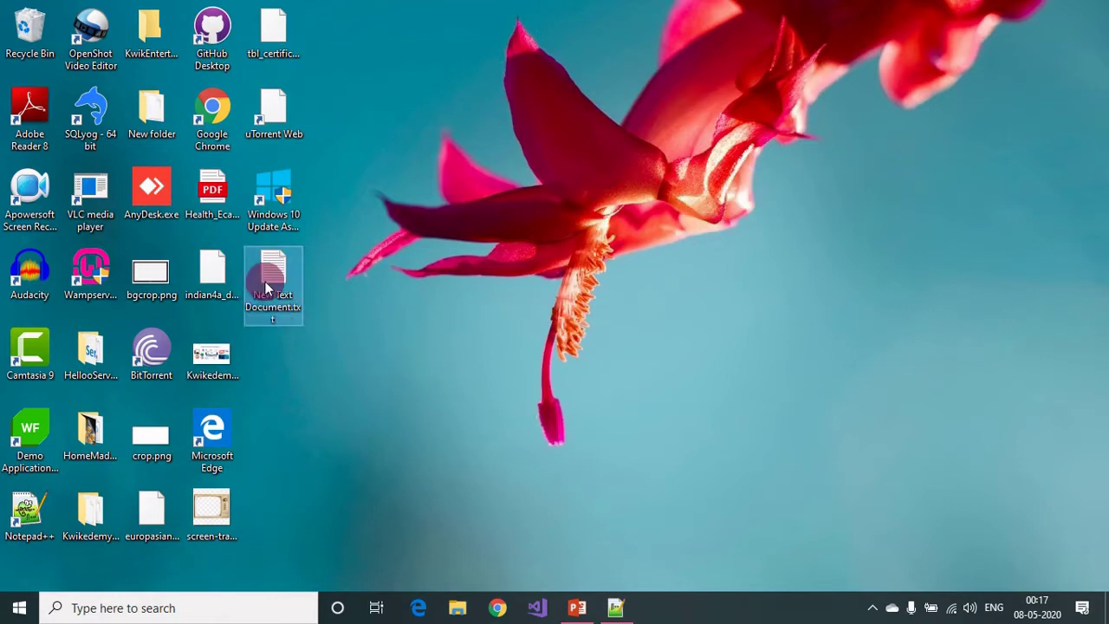
left_click(268, 312)
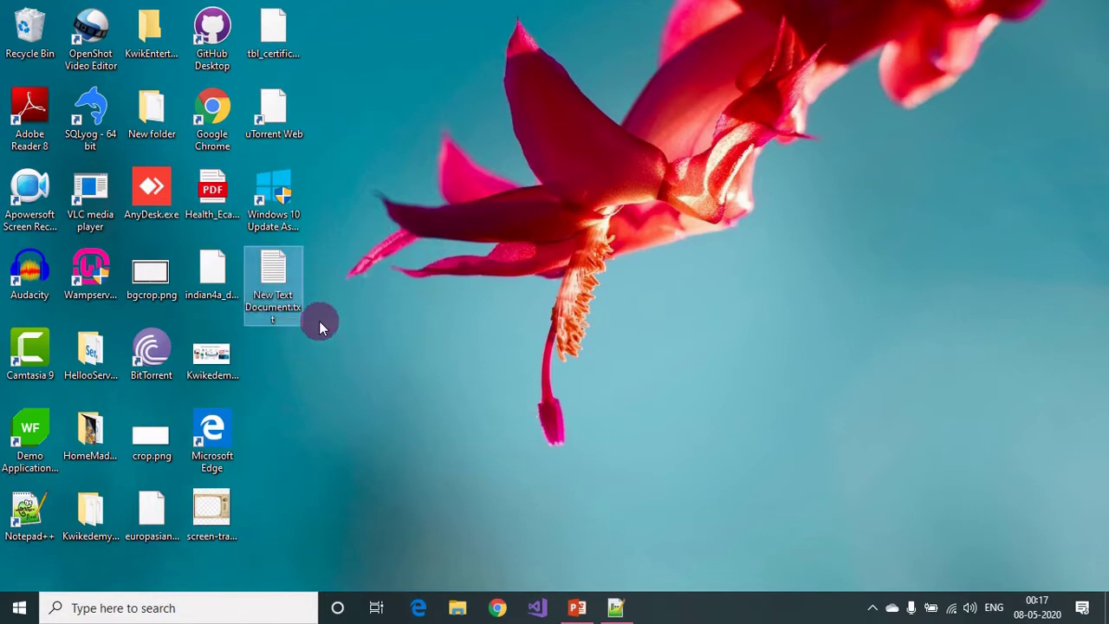
right_click(406, 293)
left_click(446, 340)
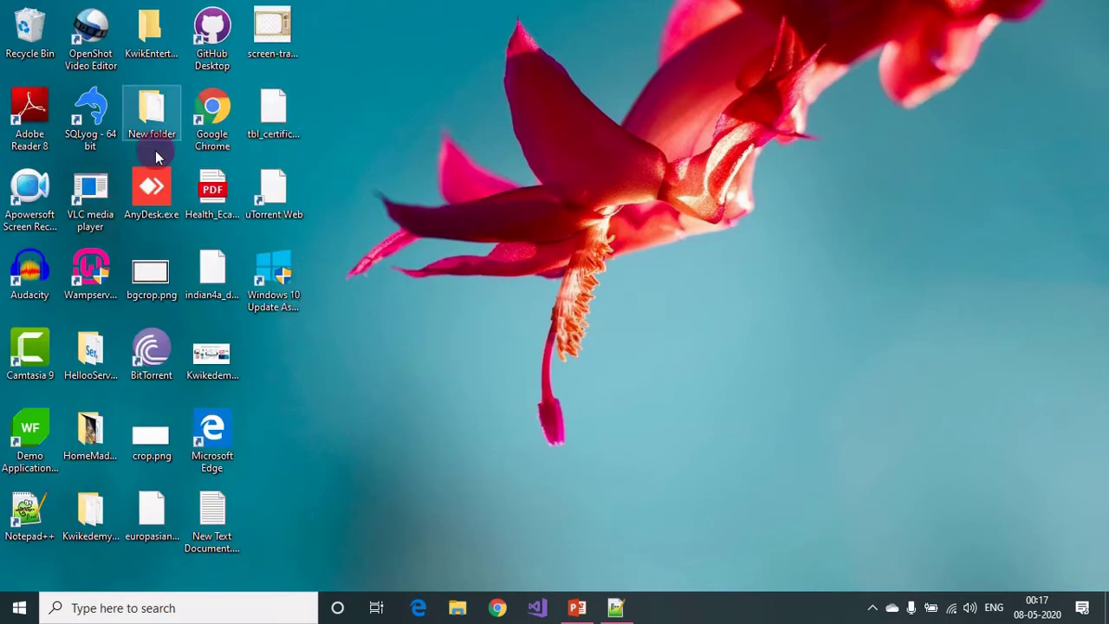
left_click(215, 530)
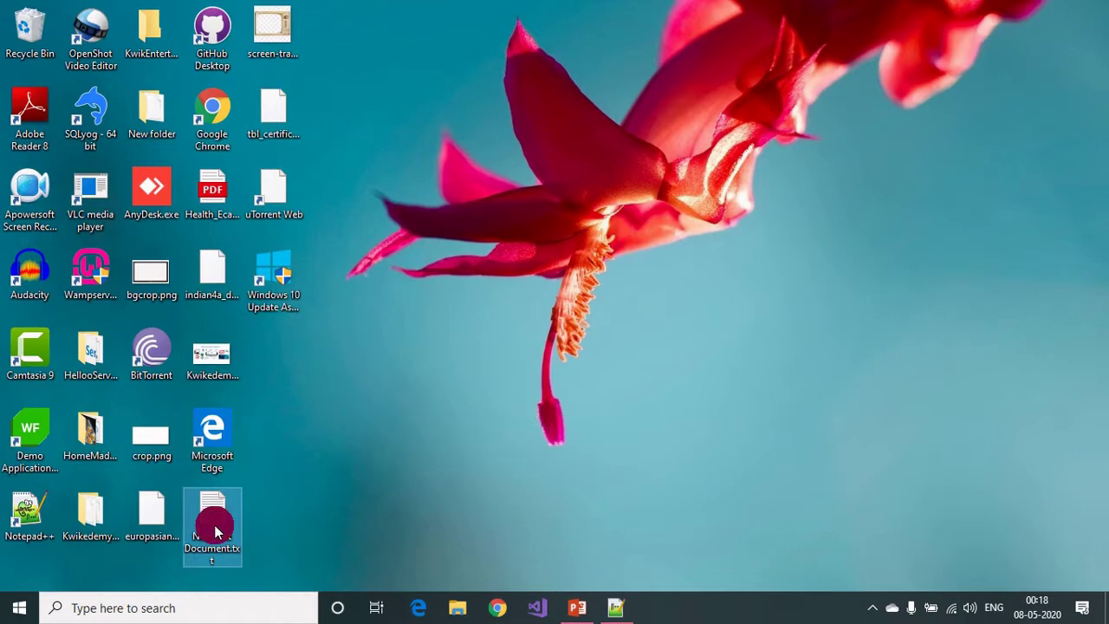
- Open the New Text Document.txt file from the desktop in Notepad
left_click(215, 507)
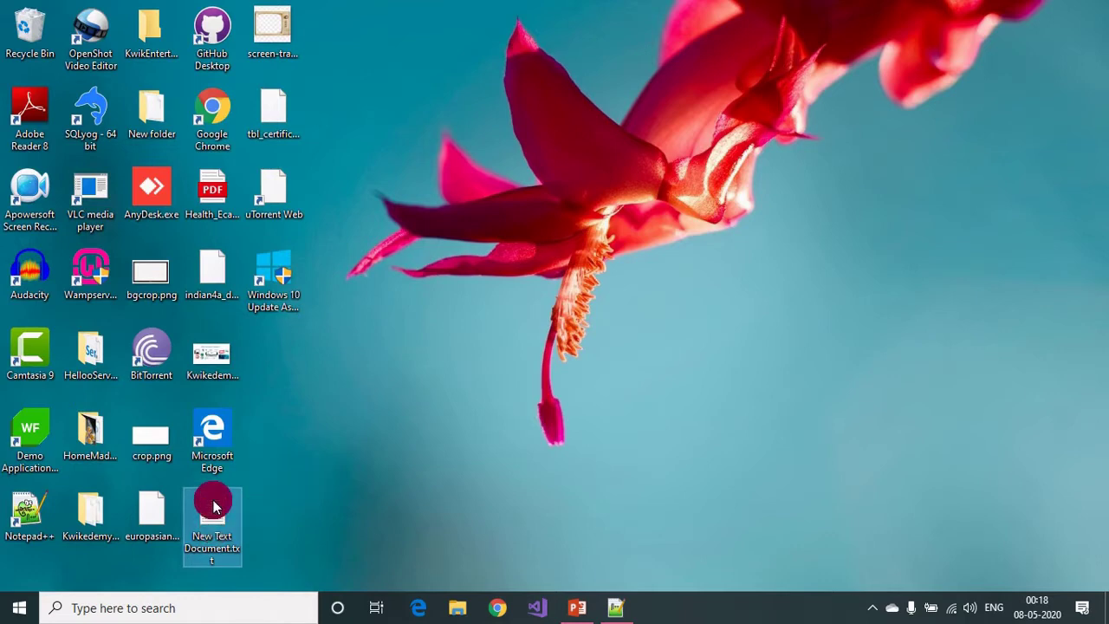
left_click(214, 507)
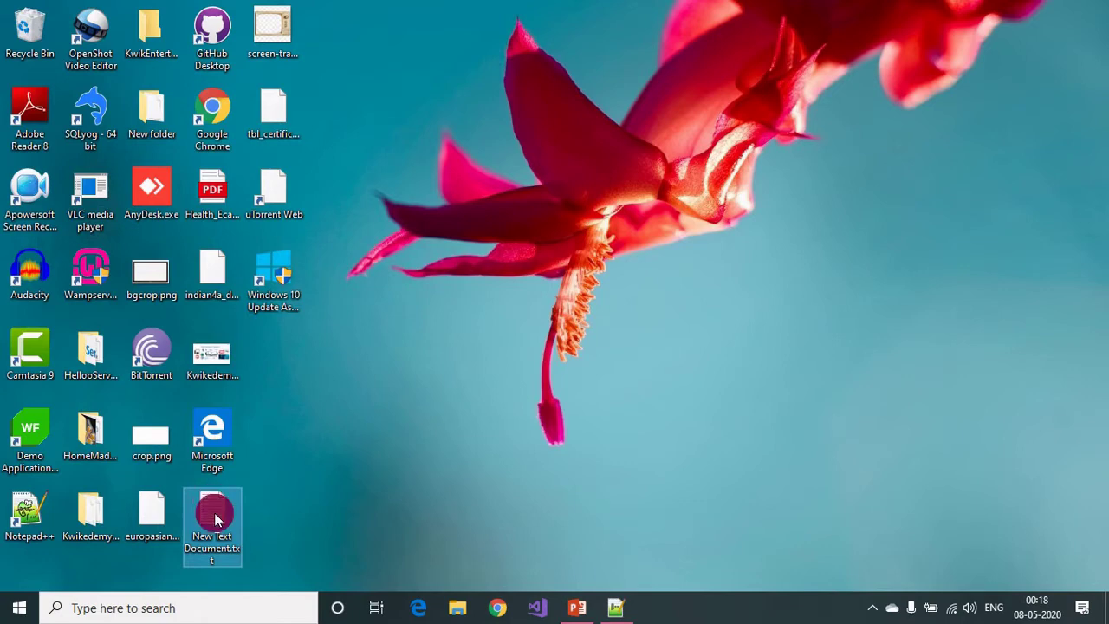
left_click(218, 537)
right_click(215, 520)
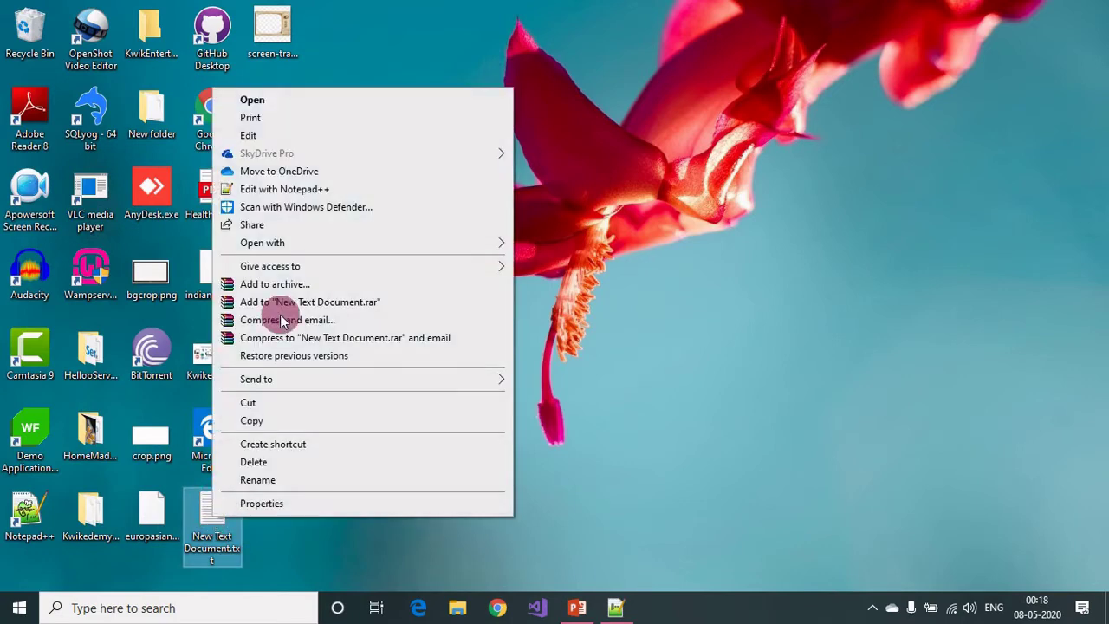
left_click(301, 102)
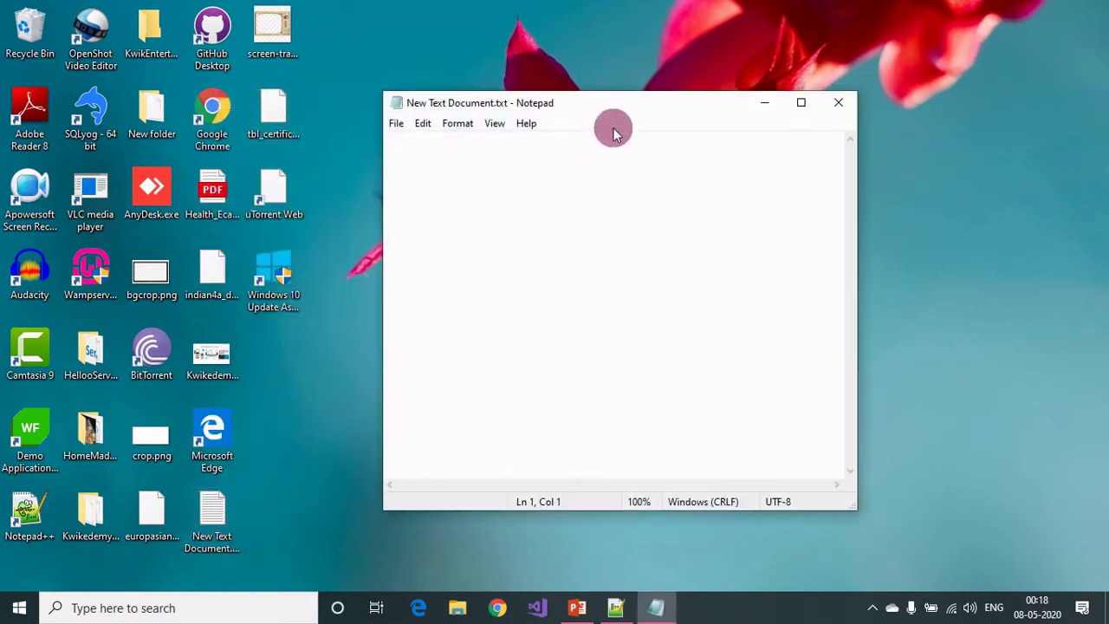
- Reposition the Notepad window and enter the text "Kwikedemy Youtube Channel" in the document
left_click_drag(599, 107, 563, 71)
left_click(545, 159)
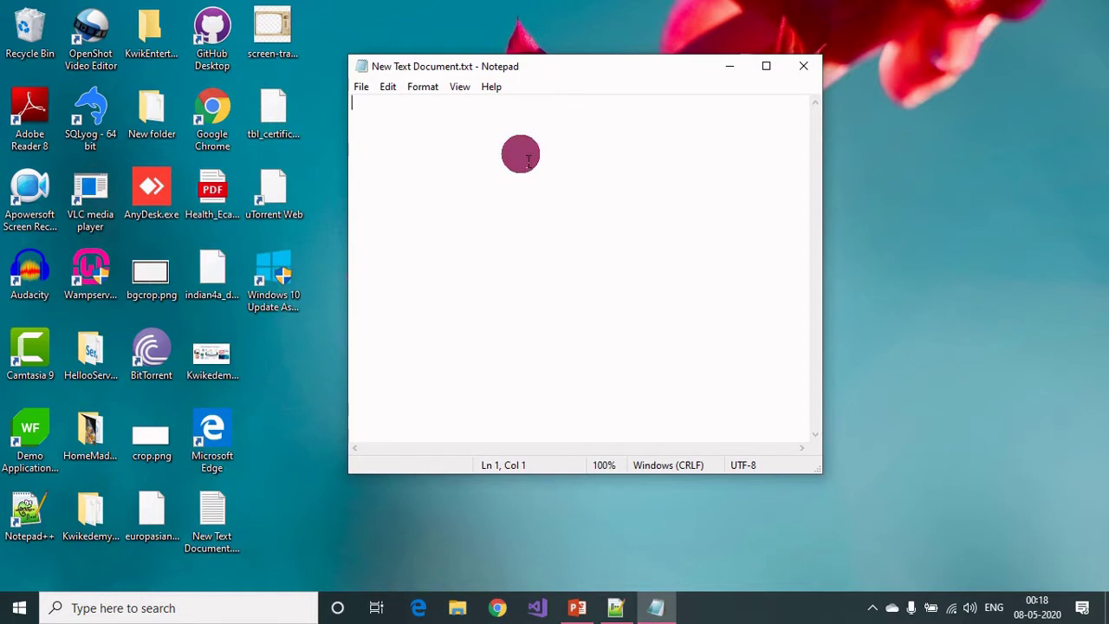
type("Kwikedemy Youtube Channel")
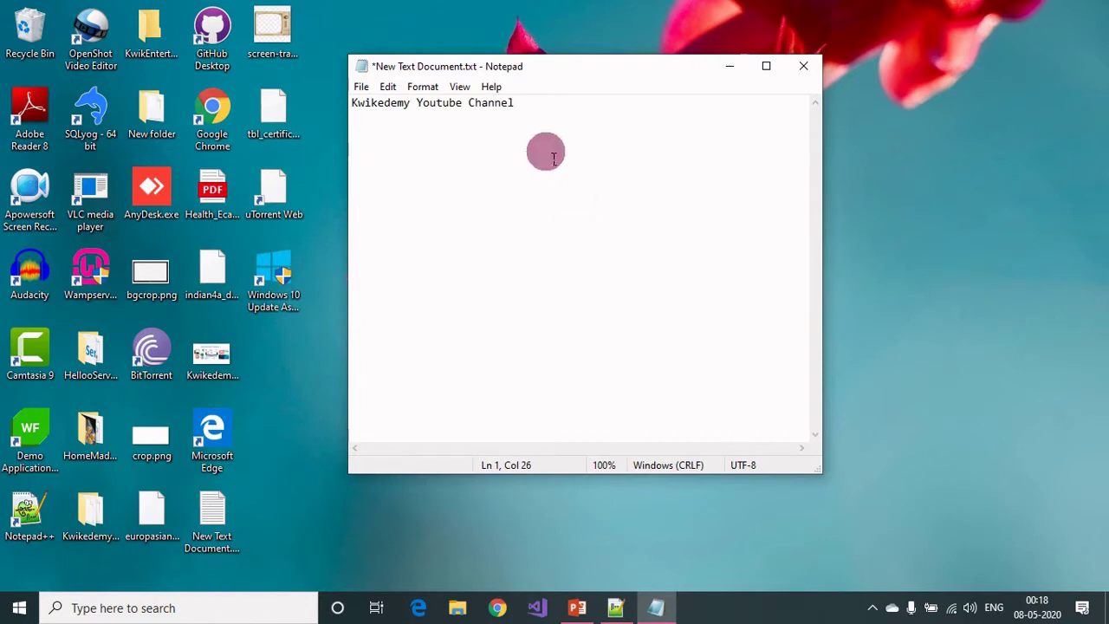
left_click_drag(564, 65, 603, 108)
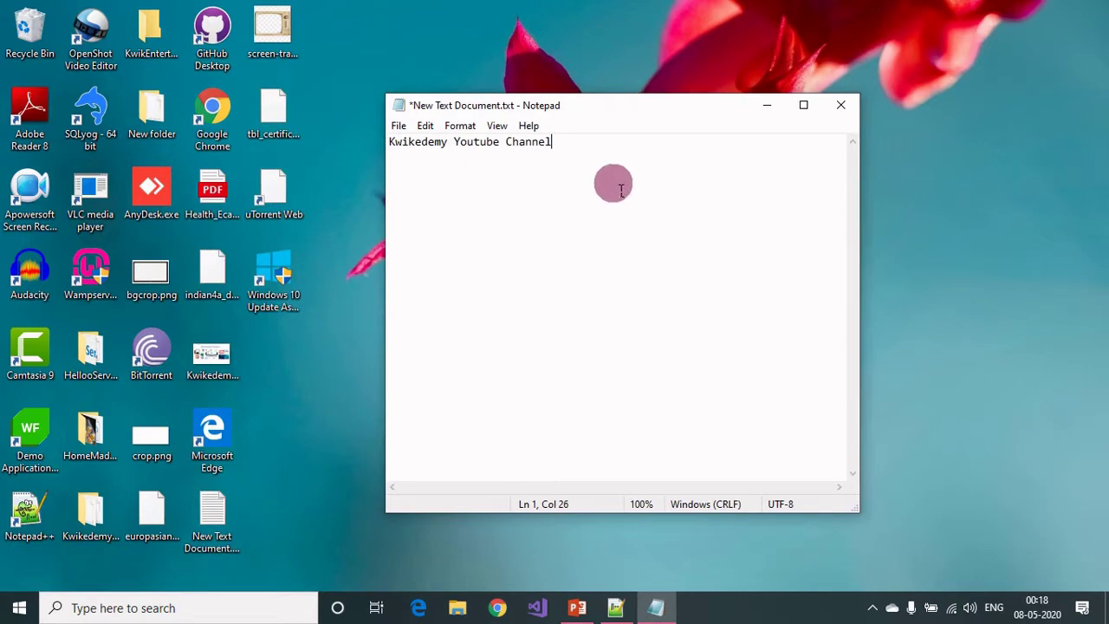
left_click_drag(560, 143, 387, 142)
left_click(590, 162)
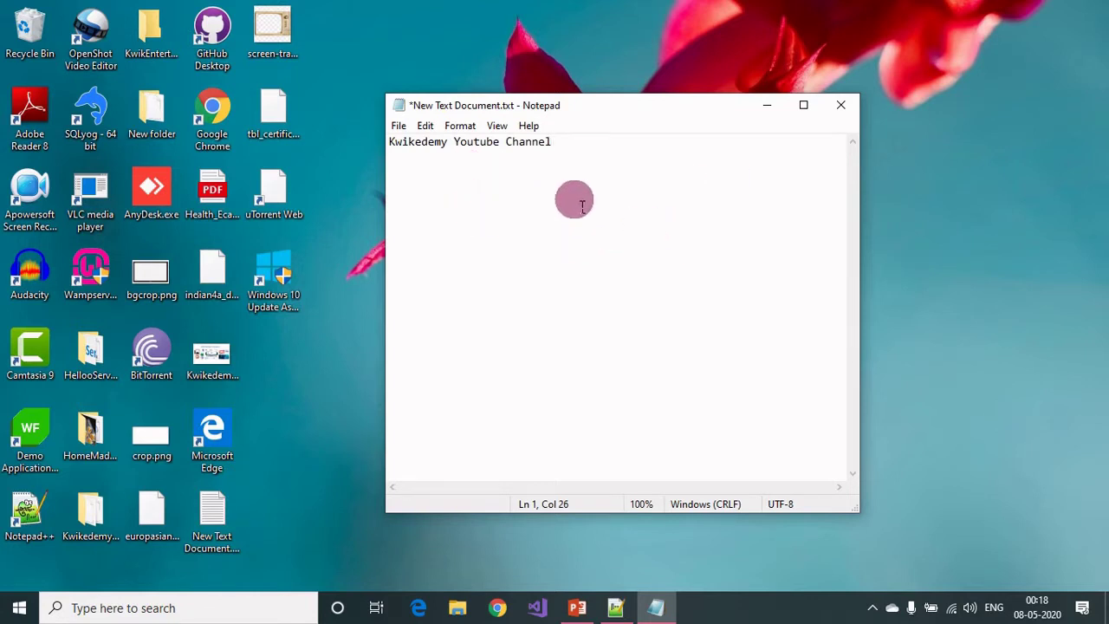
left_click_drag(505, 156, 389, 140)
left_click(504, 196)
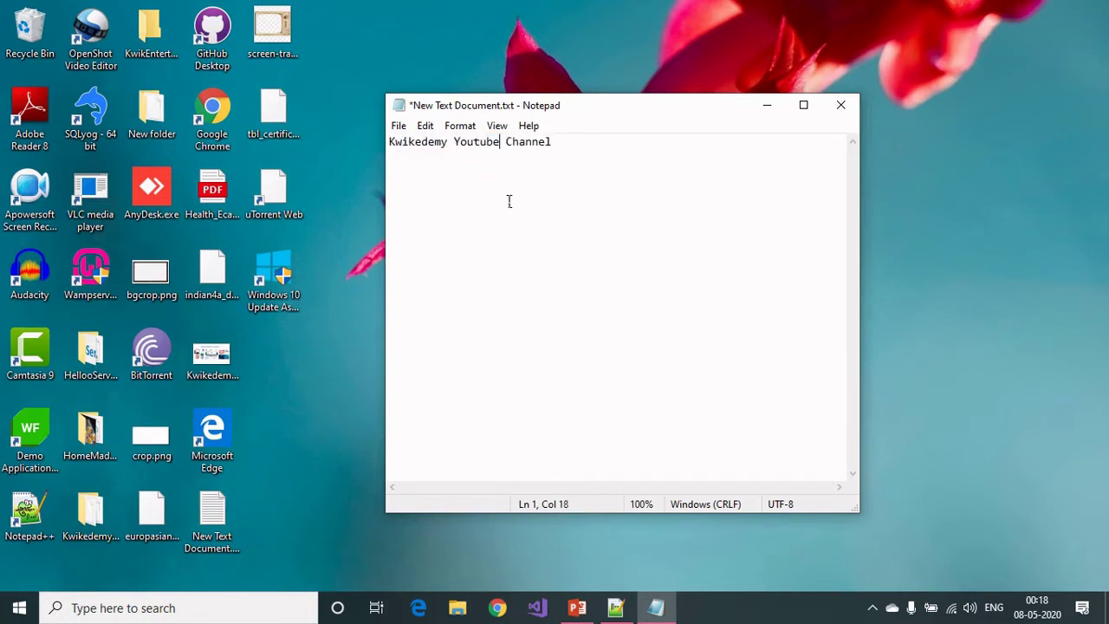
left_click(598, 156)
left_click(592, 145)
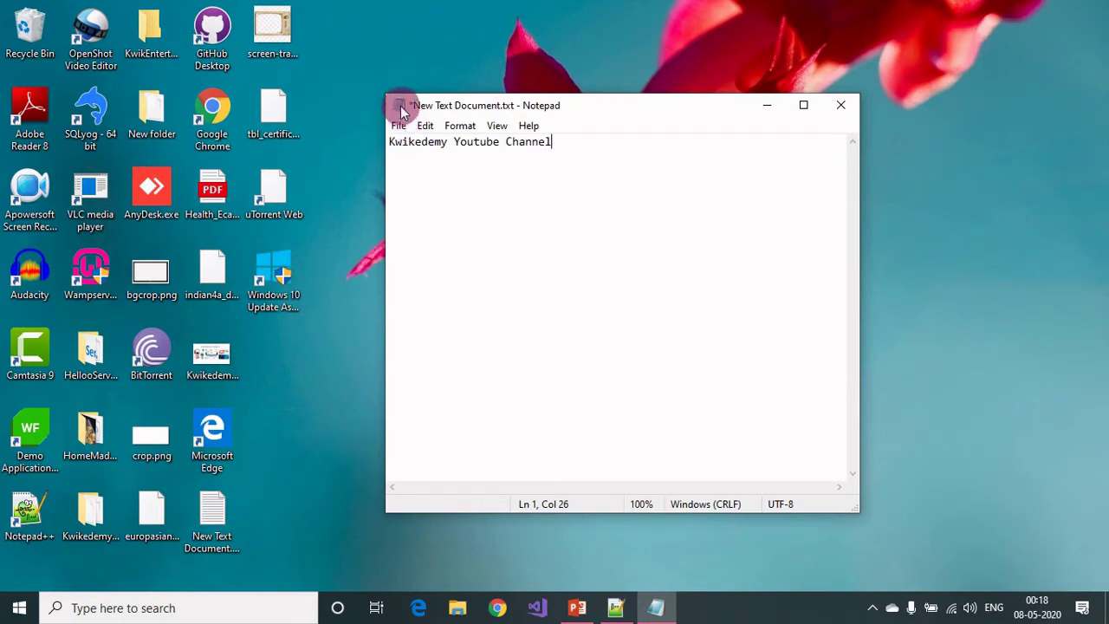
left_click_drag(422, 105, 405, 118)
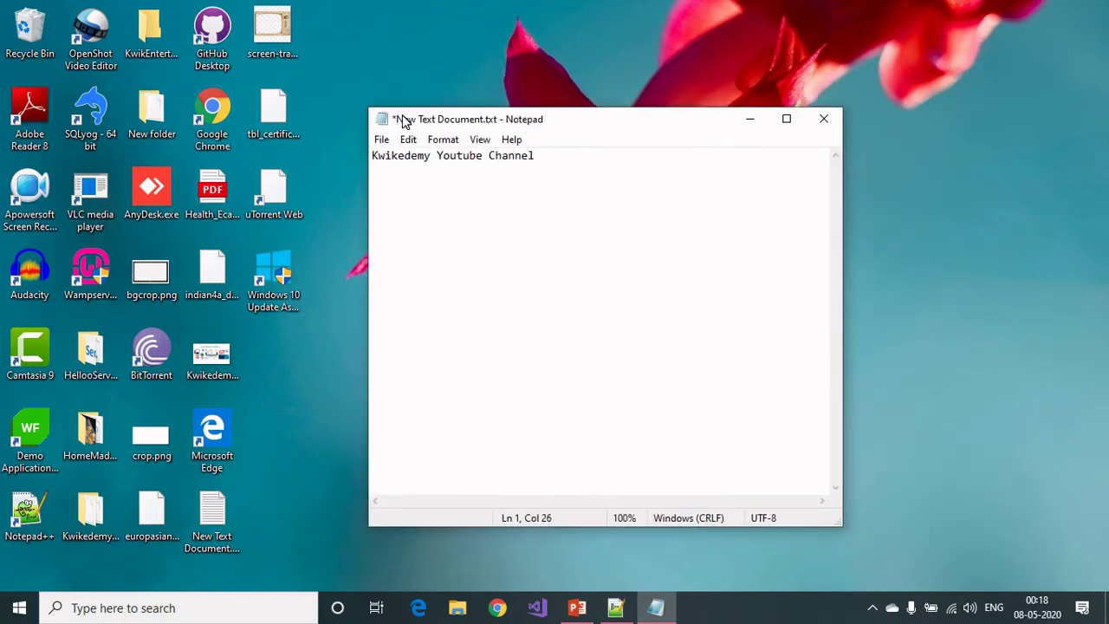
left_click(554, 210)
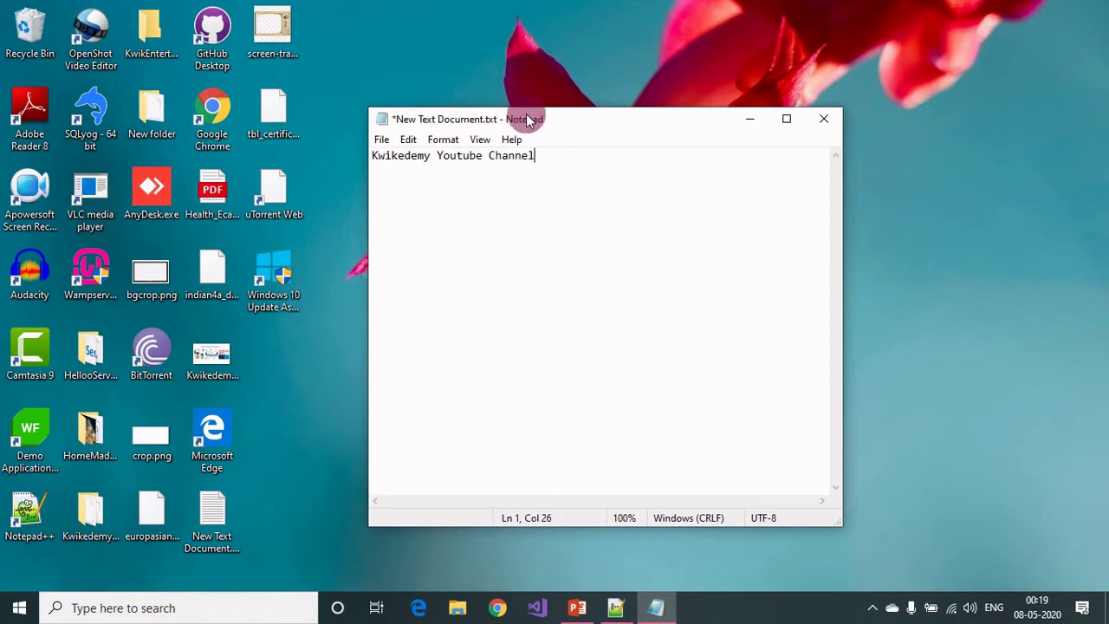
left_click_drag(525, 119, 564, 170)
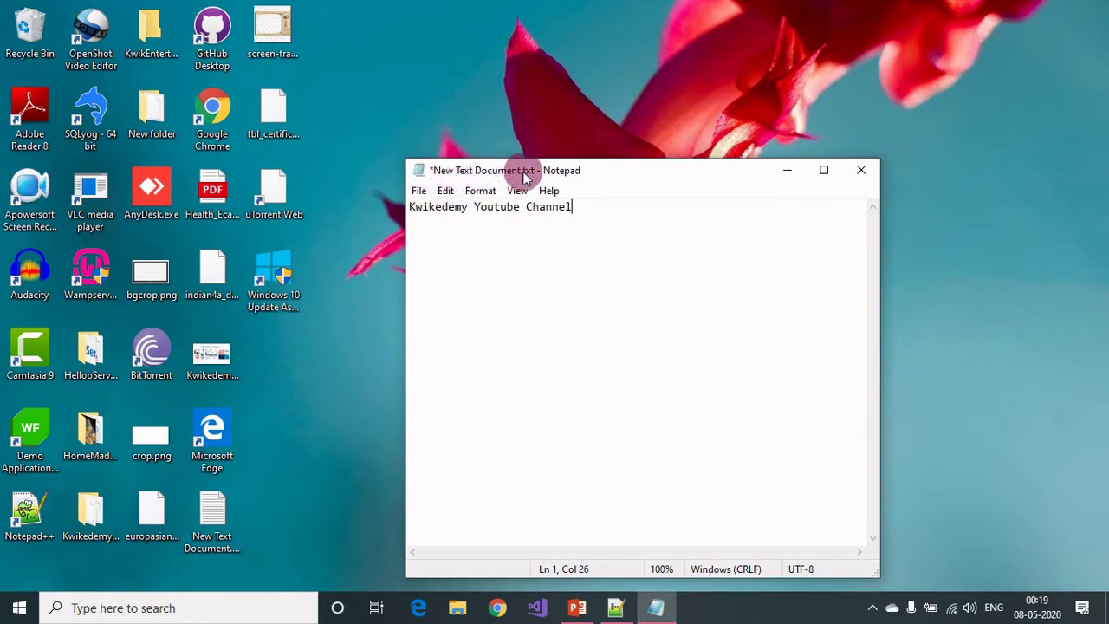
left_click(436, 176)
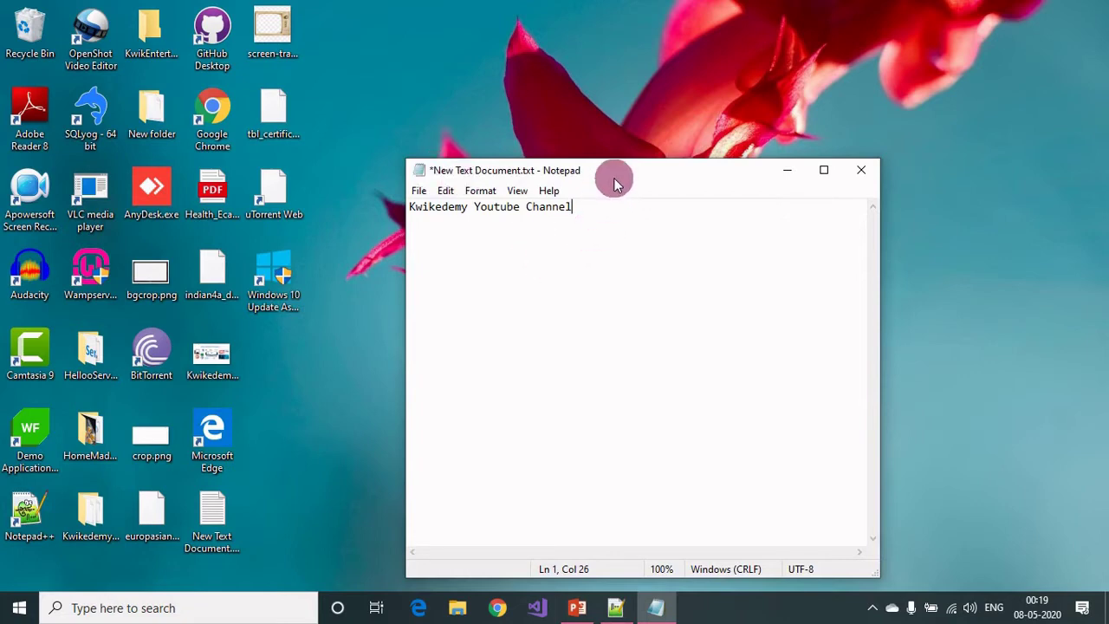
left_click_drag(611, 173, 586, 102)
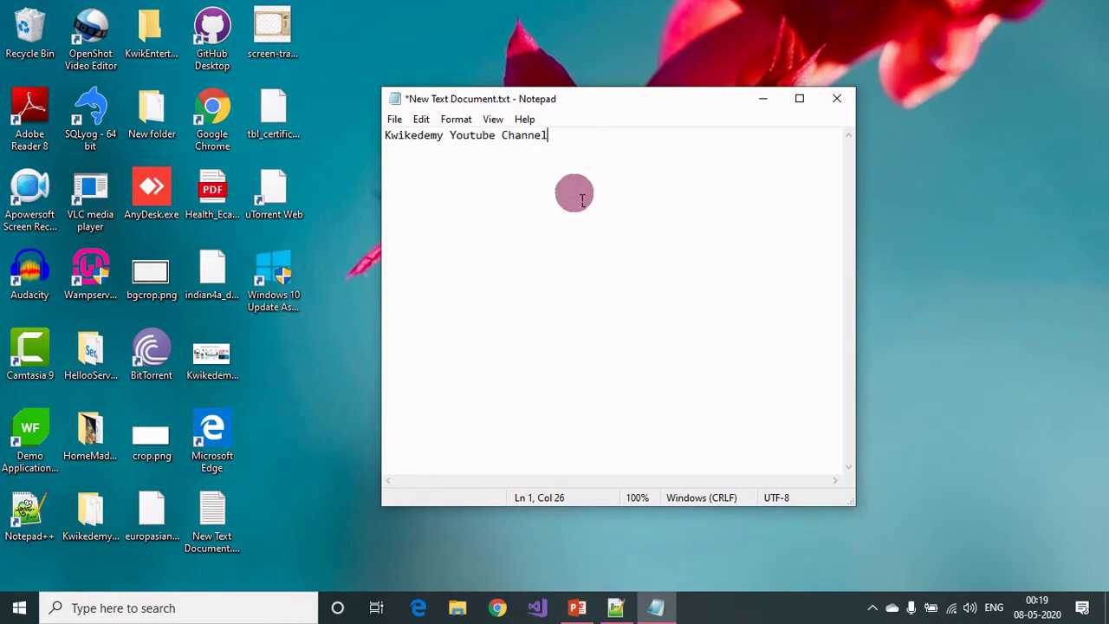
left_click(582, 200)
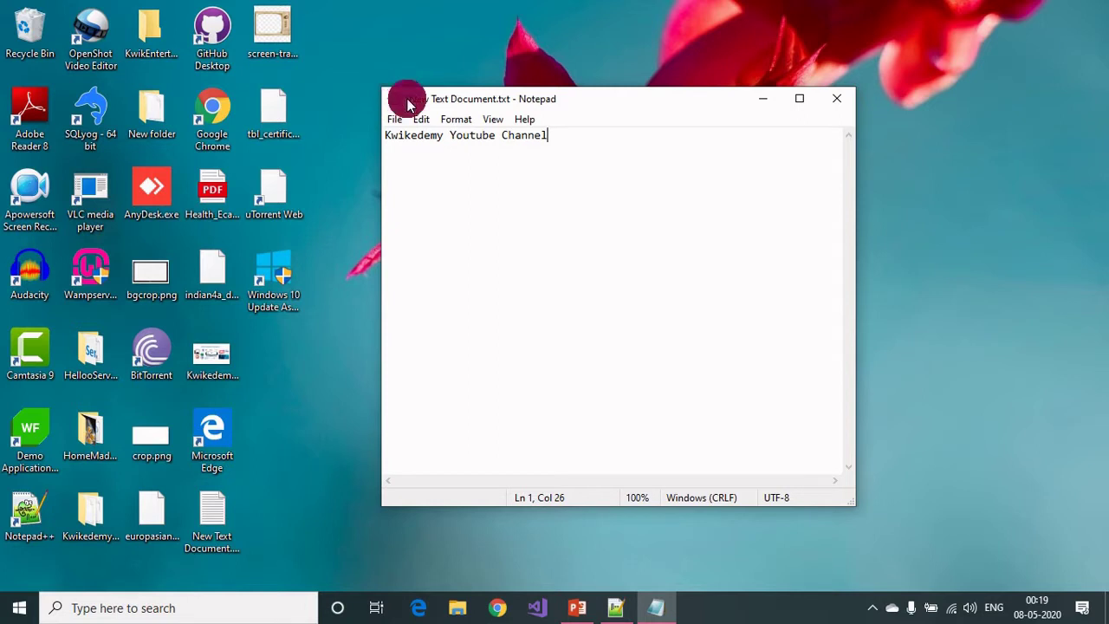
left_click(430, 206)
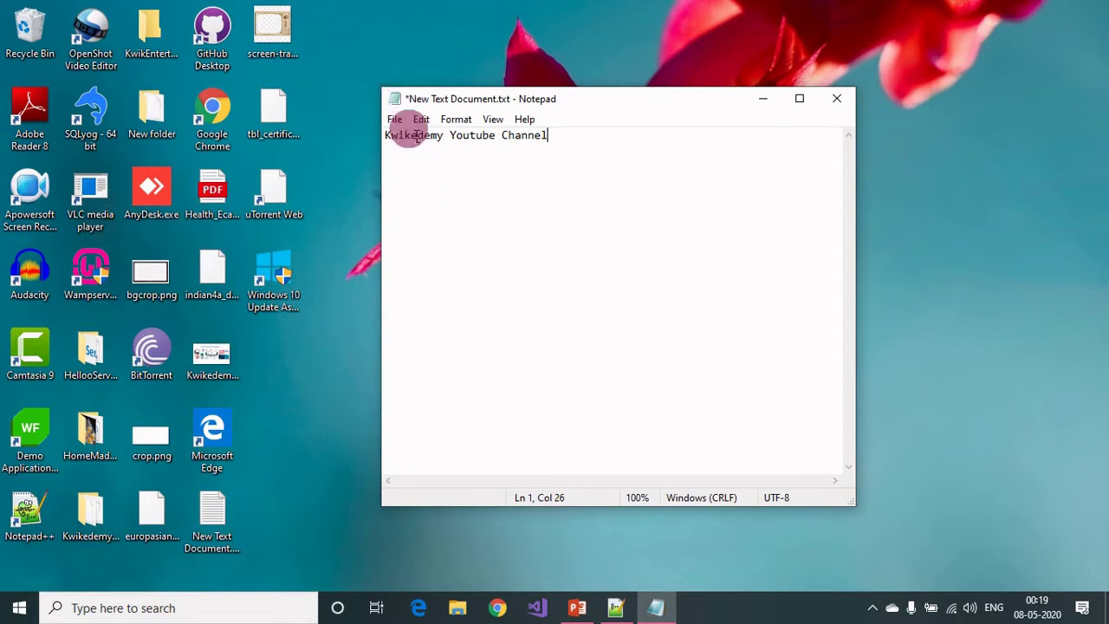
- Save the text document under its existing name and close Notepad
left_click(395, 119)
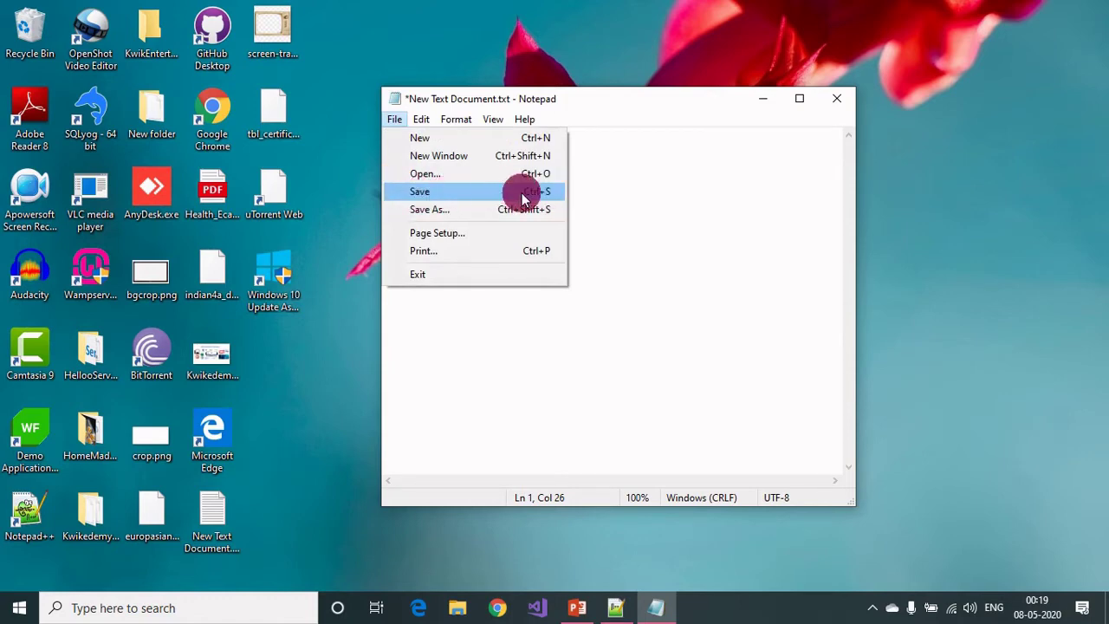
left_click(447, 196)
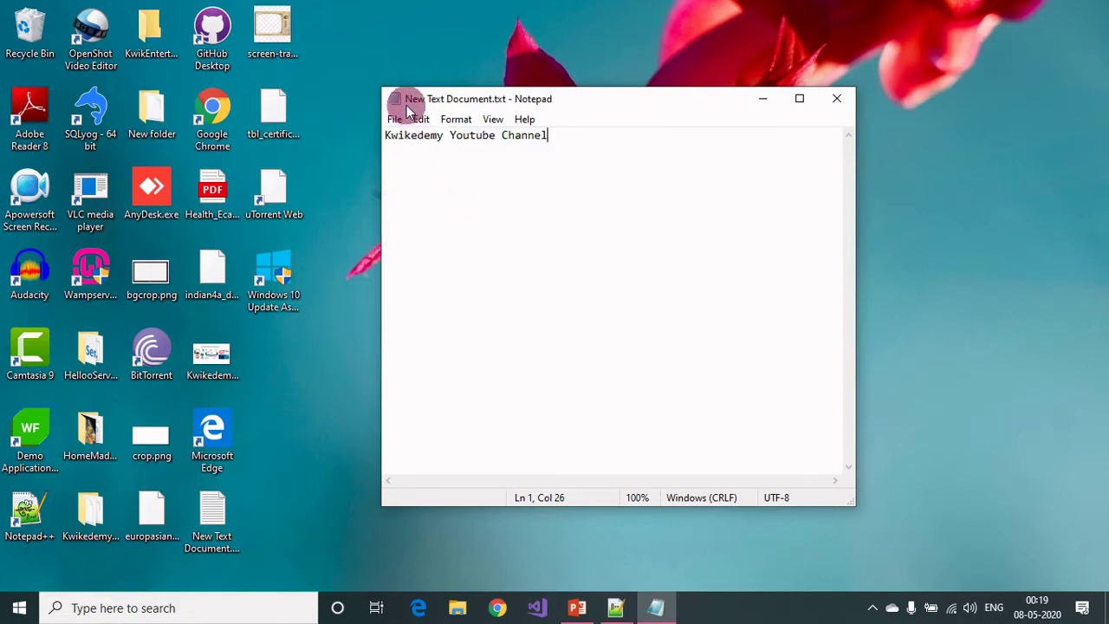
left_click(836, 98)
- Refresh the desktop and select the saved text document
right_click(707, 160)
left_click(743, 209)
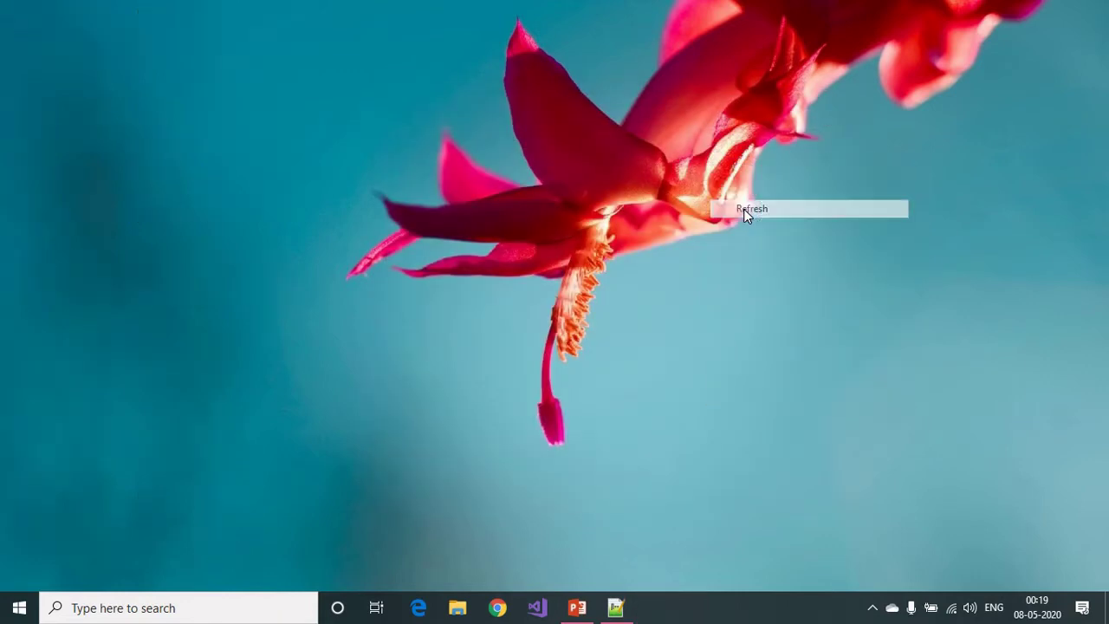
left_click(445, 413)
left_click(223, 516)
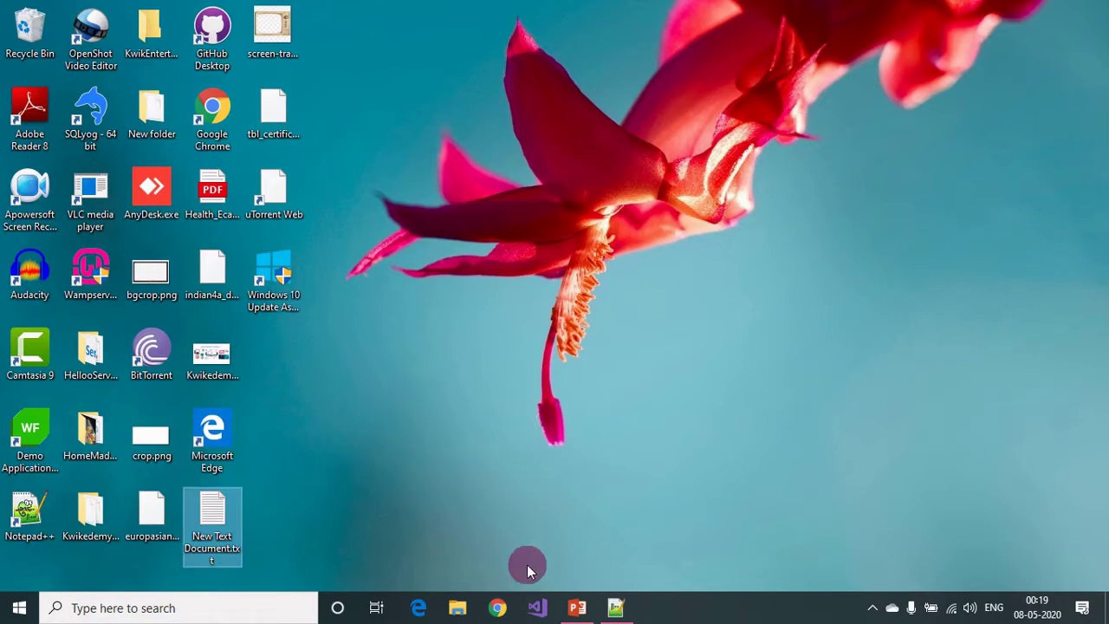
- Switch to PowerPoint to check the Tutorial Part -7 title slide, then minimize it and refresh the desktop
left_click(576, 607)
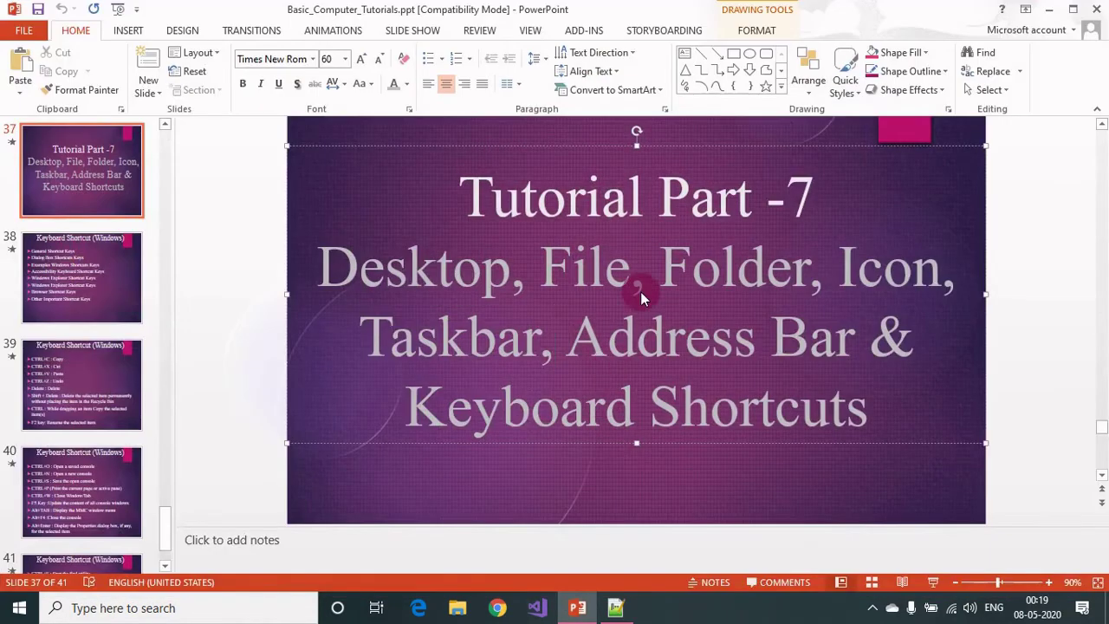
left_click(1049, 9)
right_click(836, 55)
left_click(879, 102)
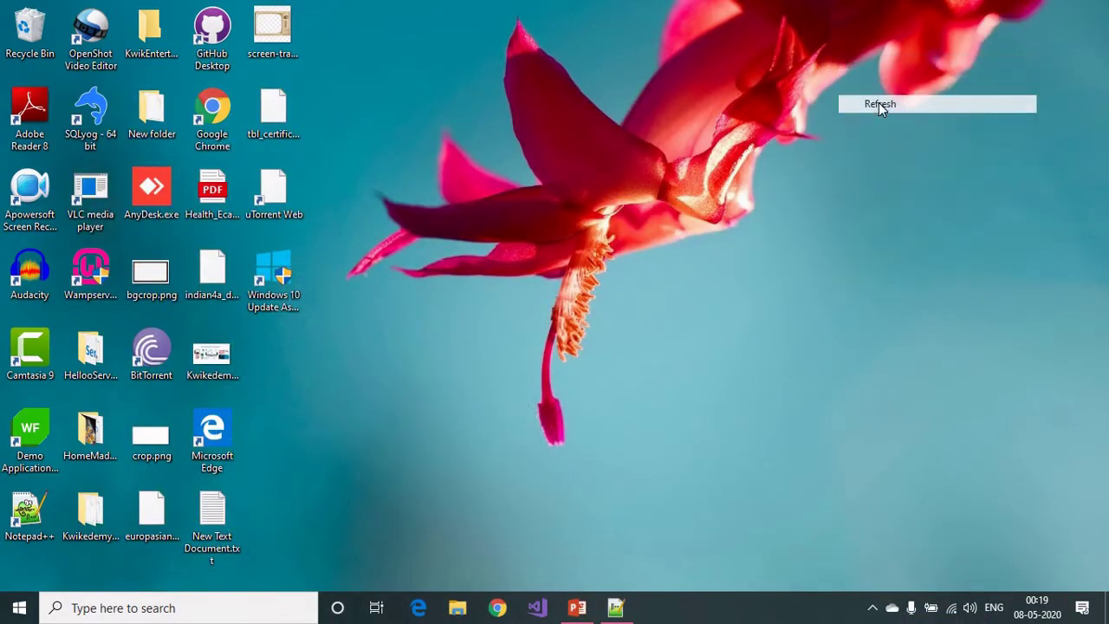
- Create a new folder on the desktop and keep its default name
right_click(581, 144)
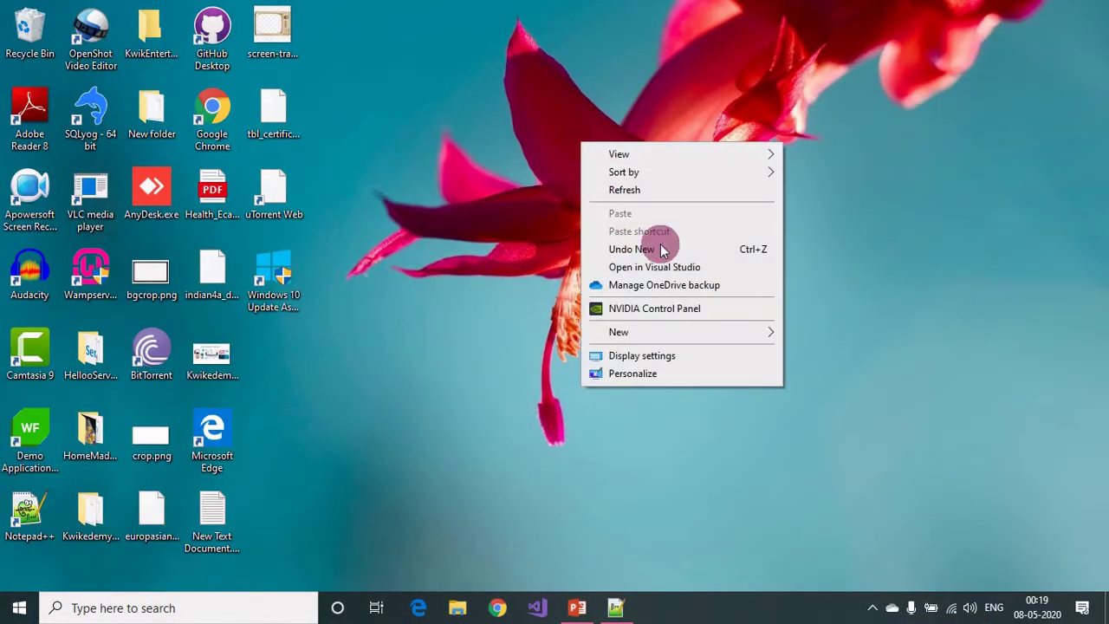
mouse_move(691, 336)
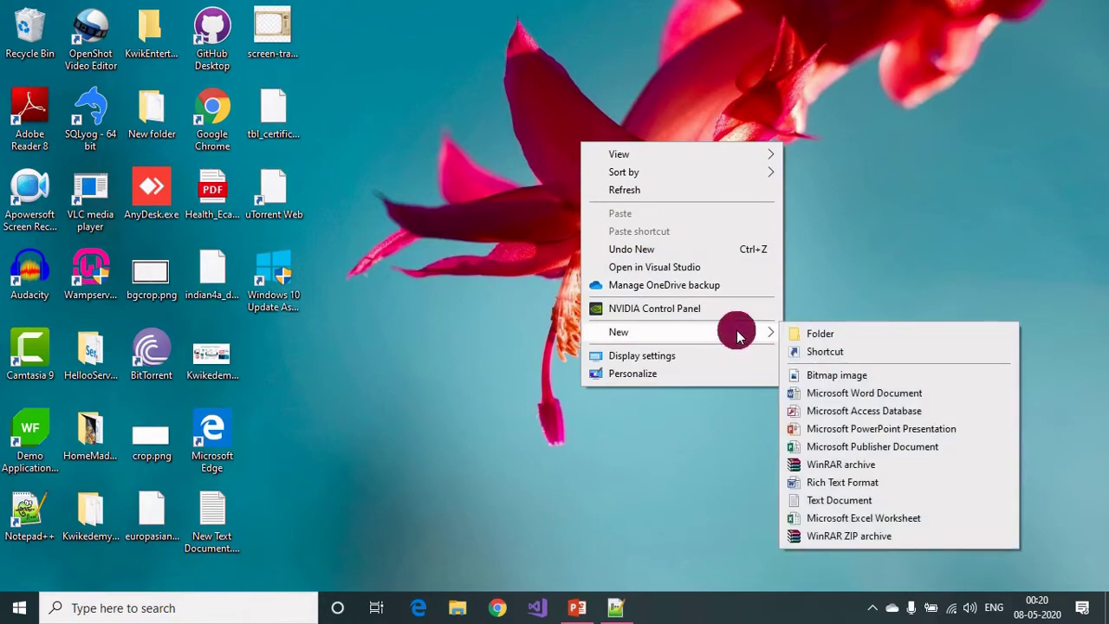
left_click(806, 332)
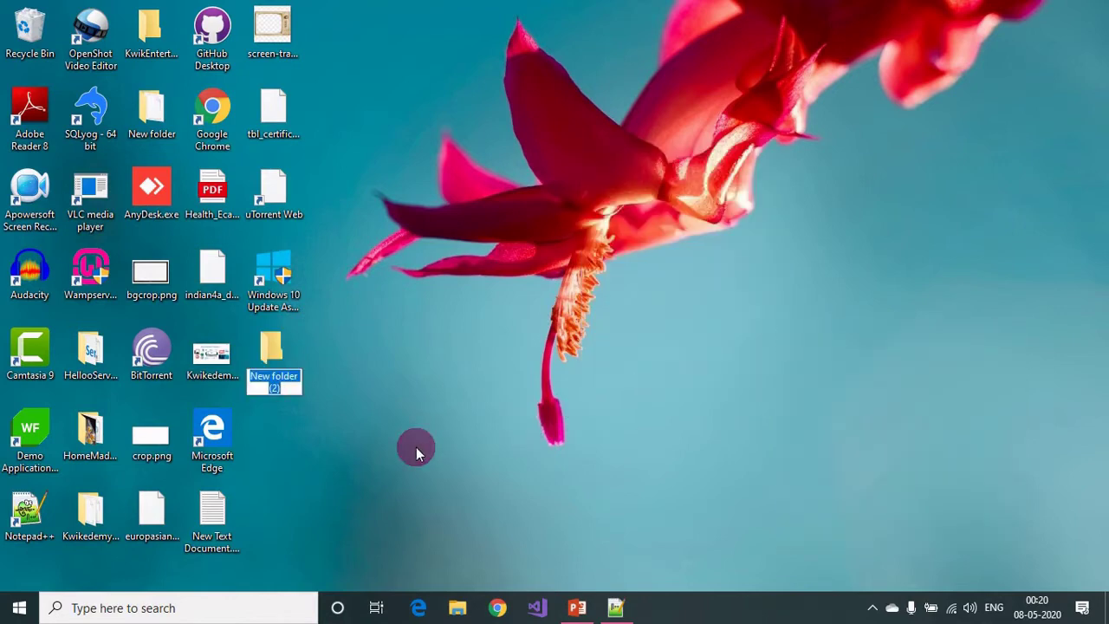
left_click(289, 392)
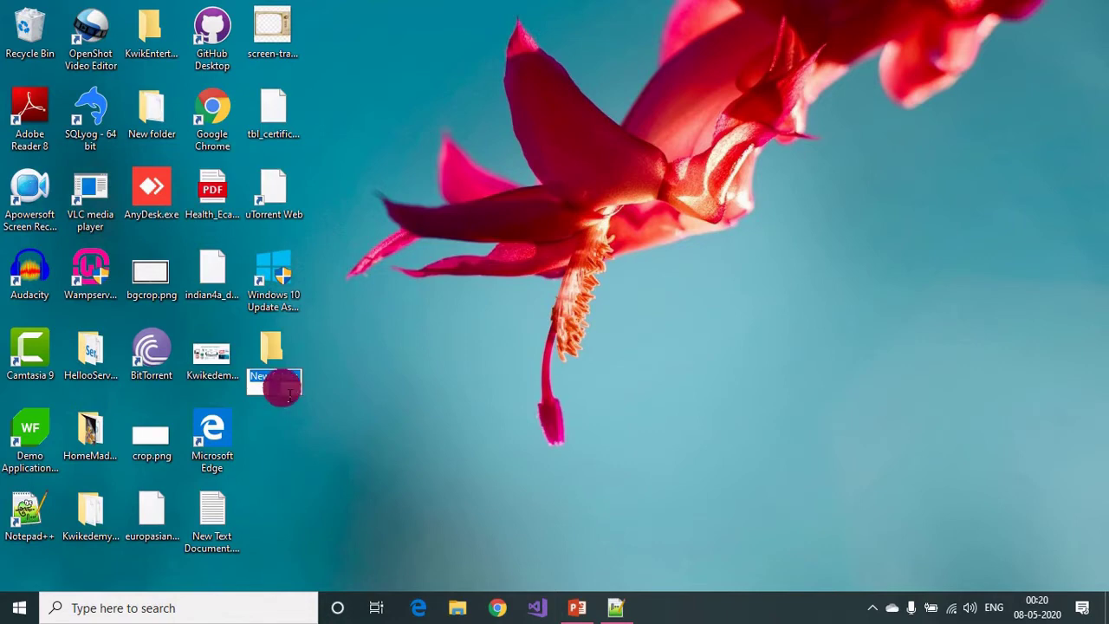
left_click(342, 397)
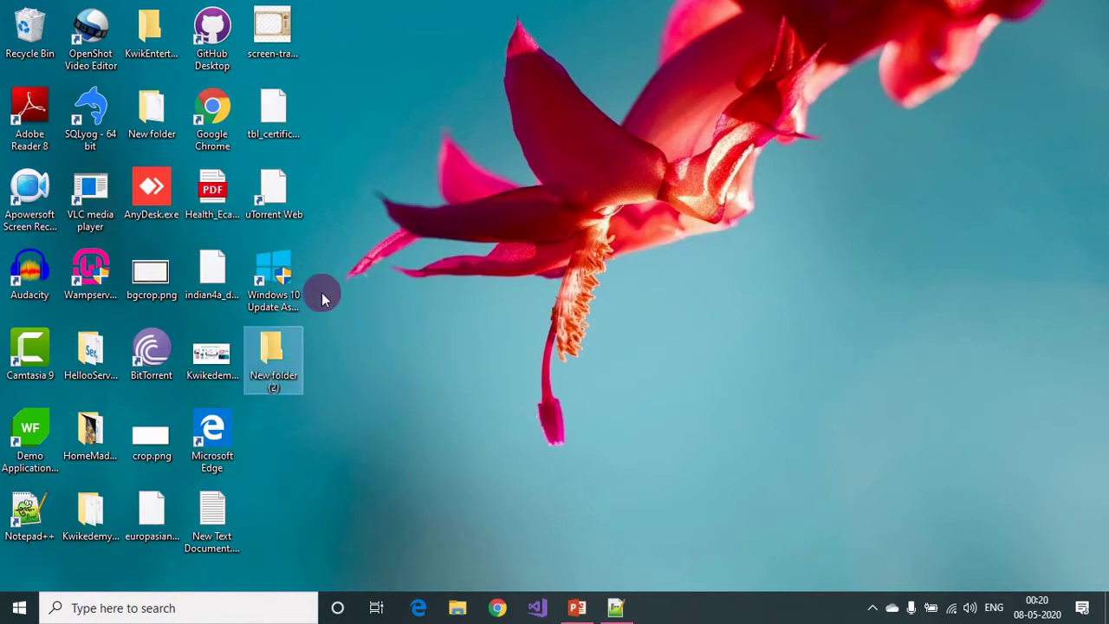
- Rename the newly created desktop folder as My Folder and open it
left_click(152, 111)
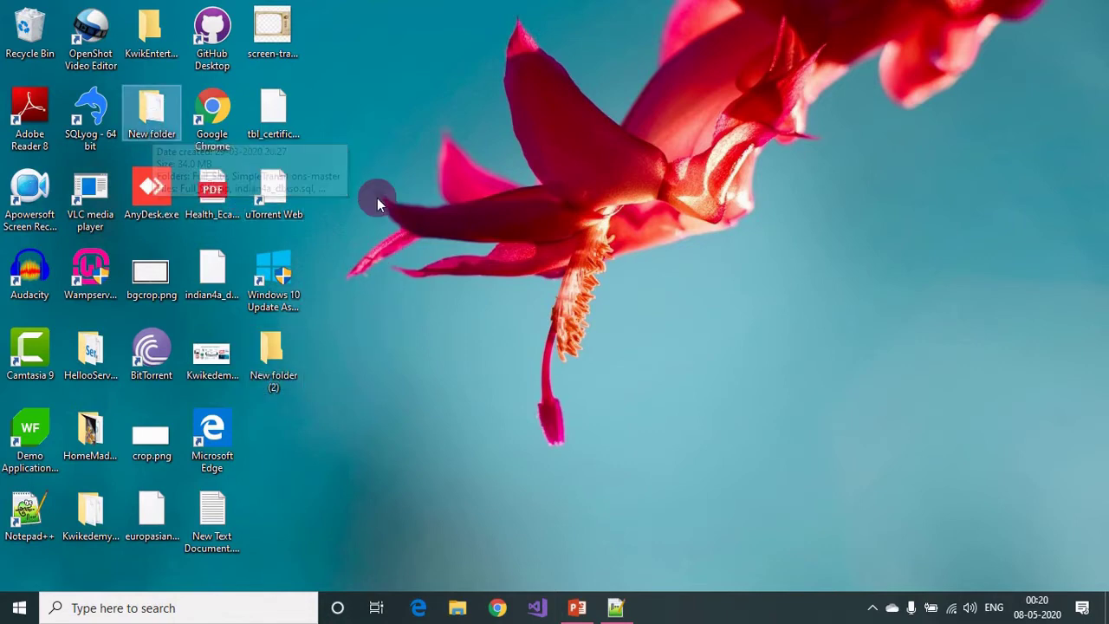
left_click(276, 369)
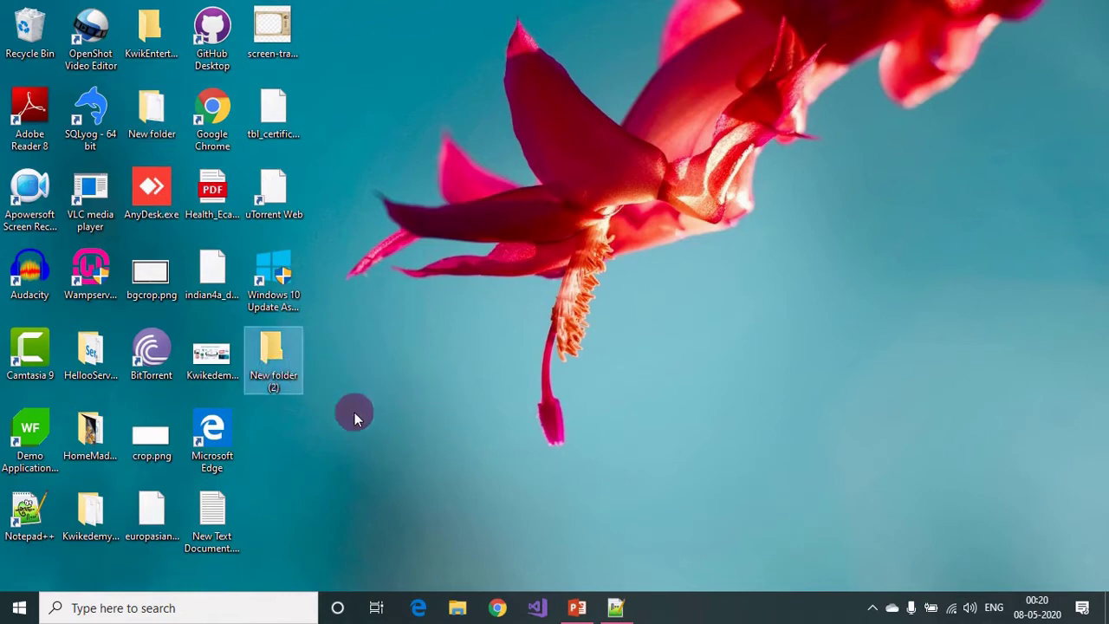
left_click(276, 376)
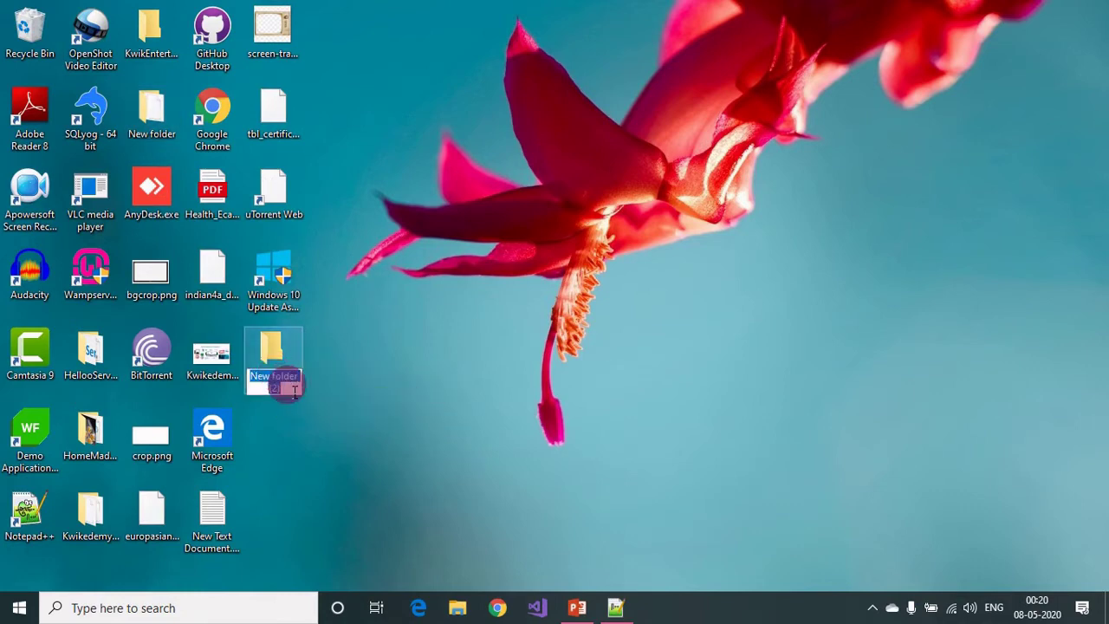
left_click_drag(294, 390, 257, 381)
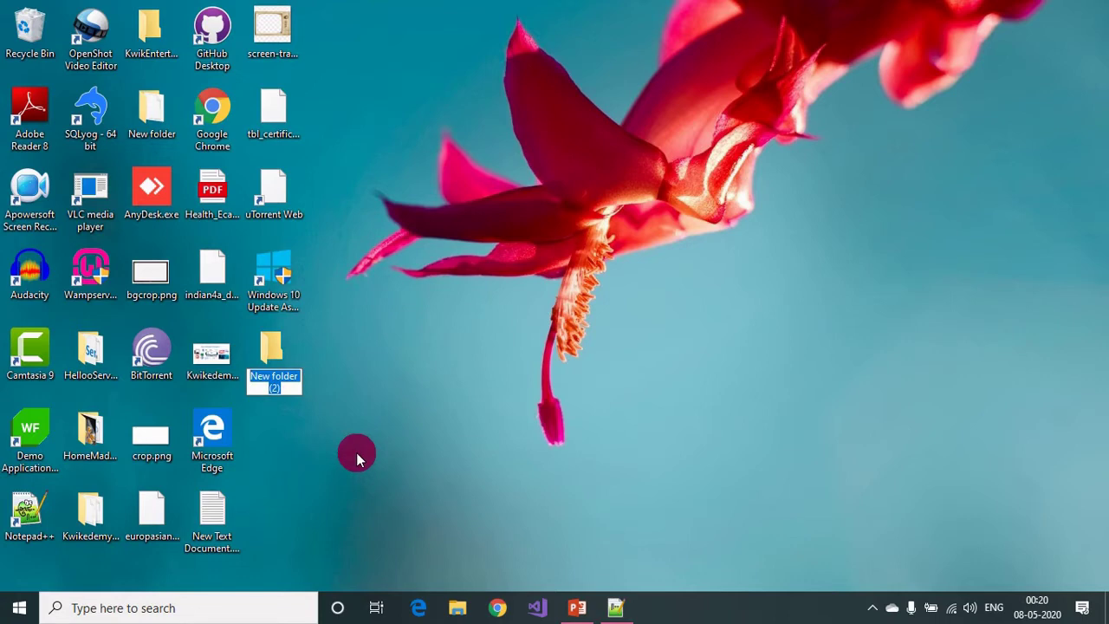
type("My Folder")
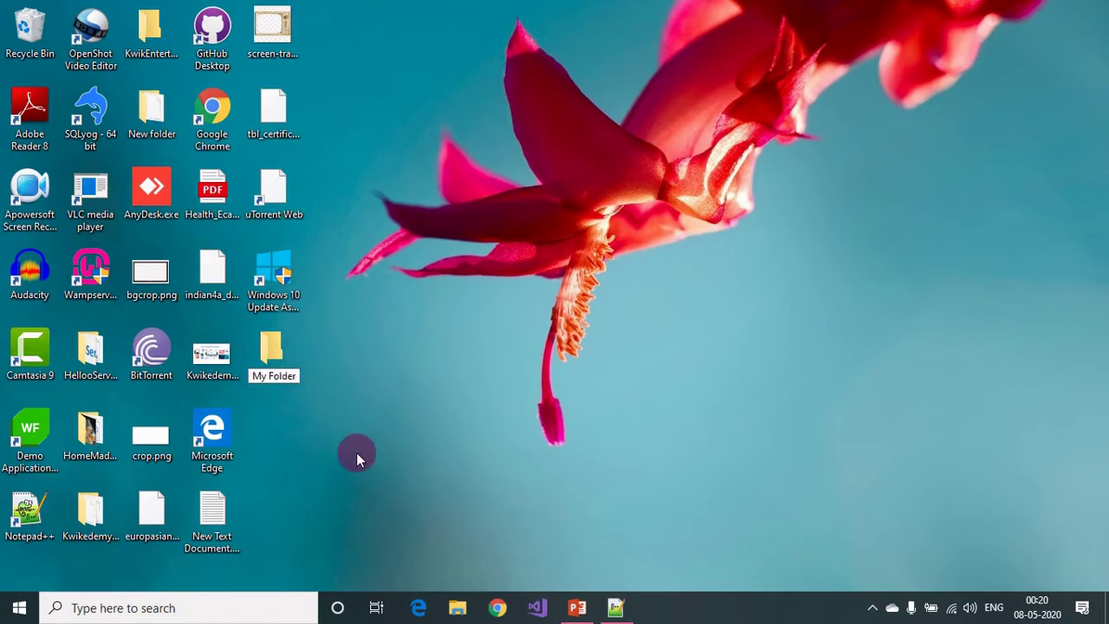
key("Return")
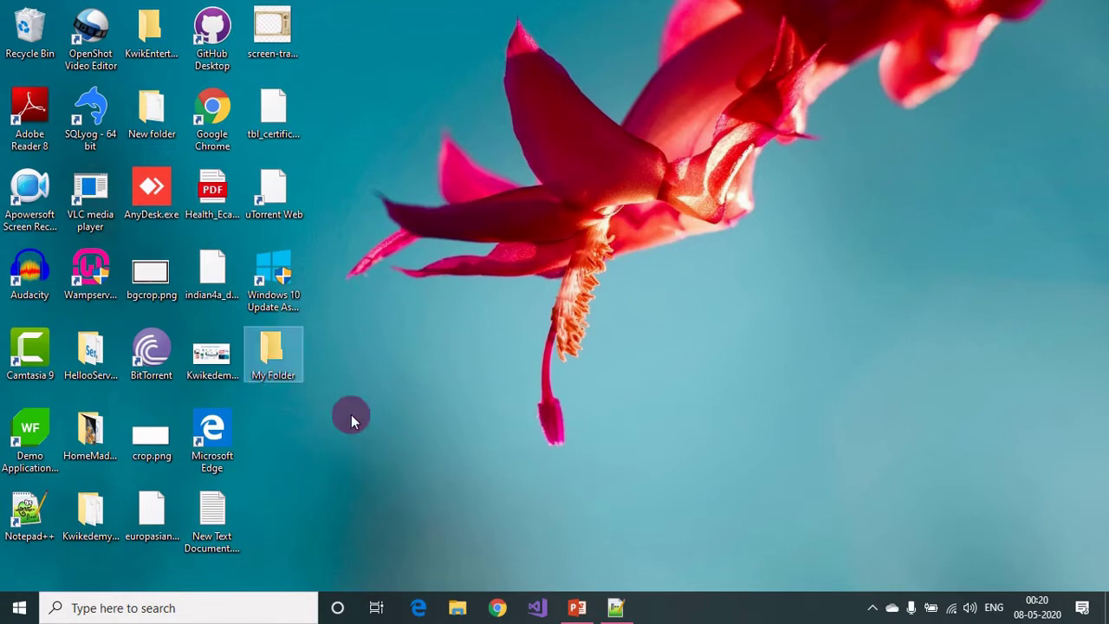
double_click(272, 360)
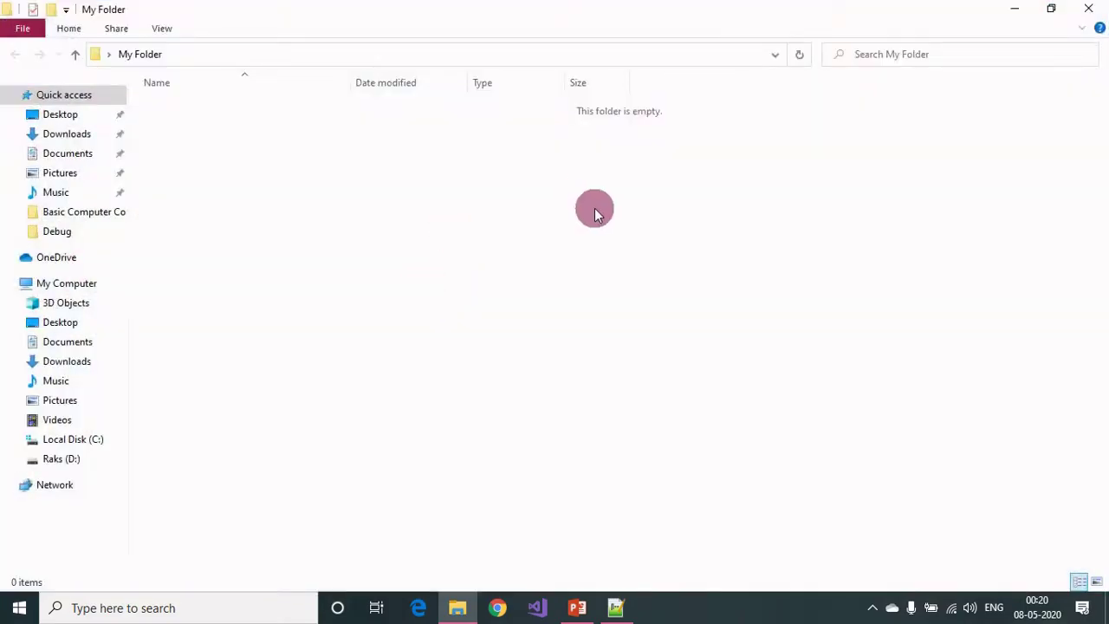
- Close the empty folder window and move New Text Document.txt from the desktop into My Folder by cutting and pasting
left_click(1093, 8)
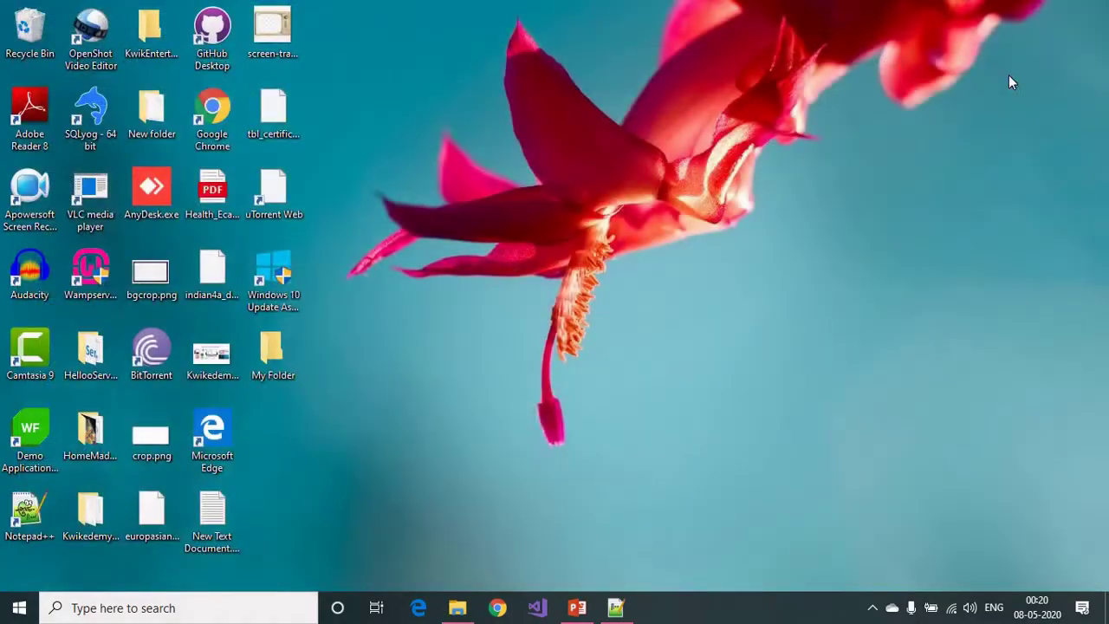
left_click(217, 511)
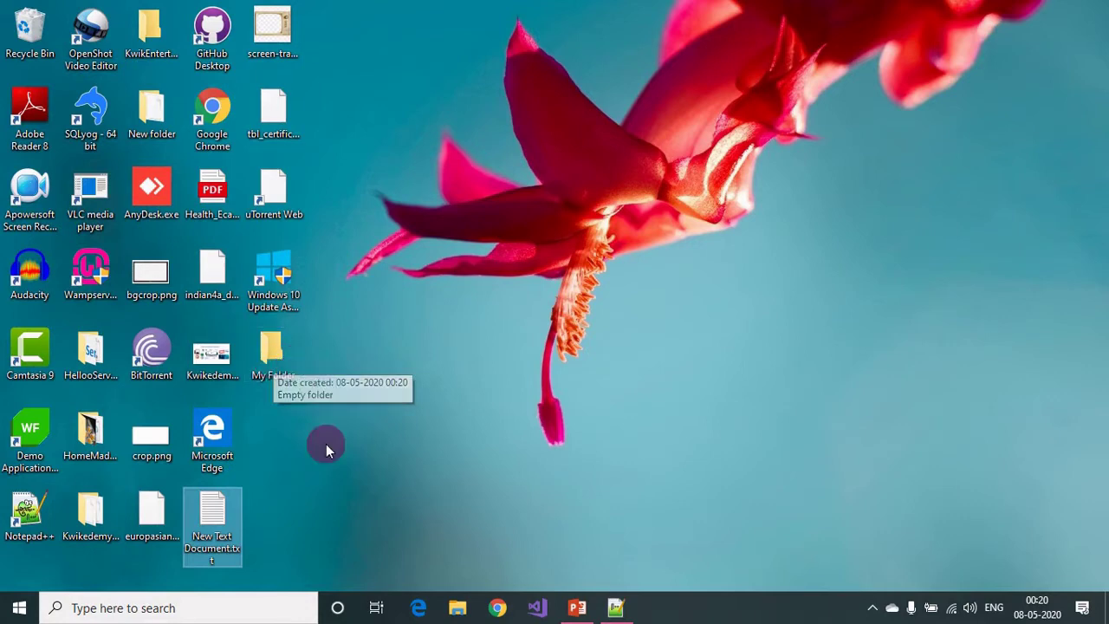
right_click(206, 537)
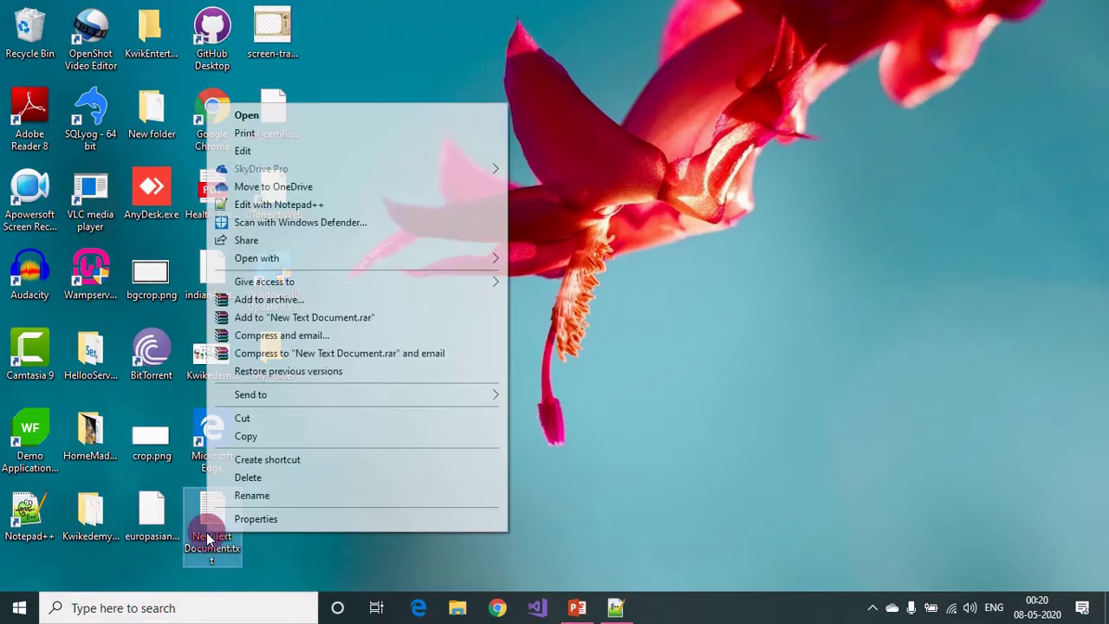
left_click(262, 419)
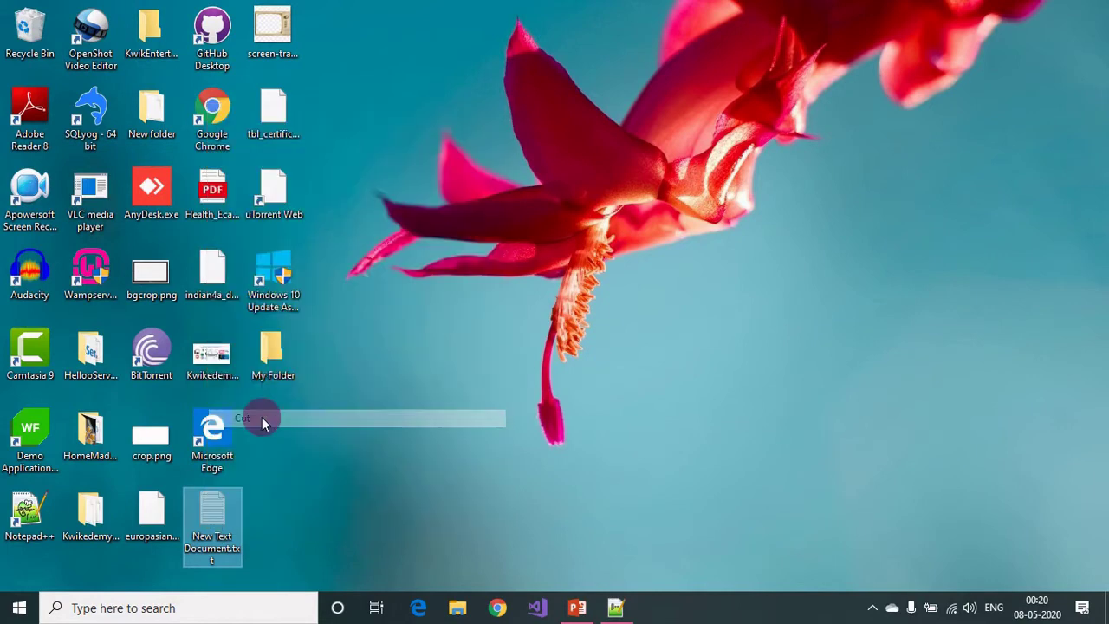
right_click(275, 354)
left_click(313, 495)
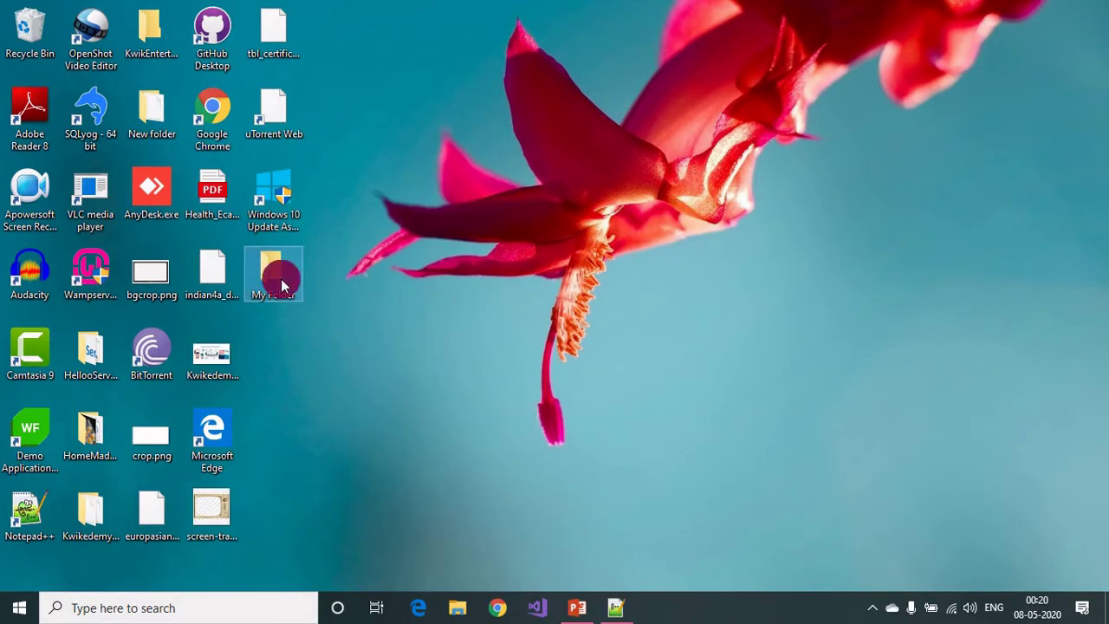
- Open My Folder and view the text in New Text Document.txt, closing the document after checking it
left_click(276, 293)
right_click(276, 293)
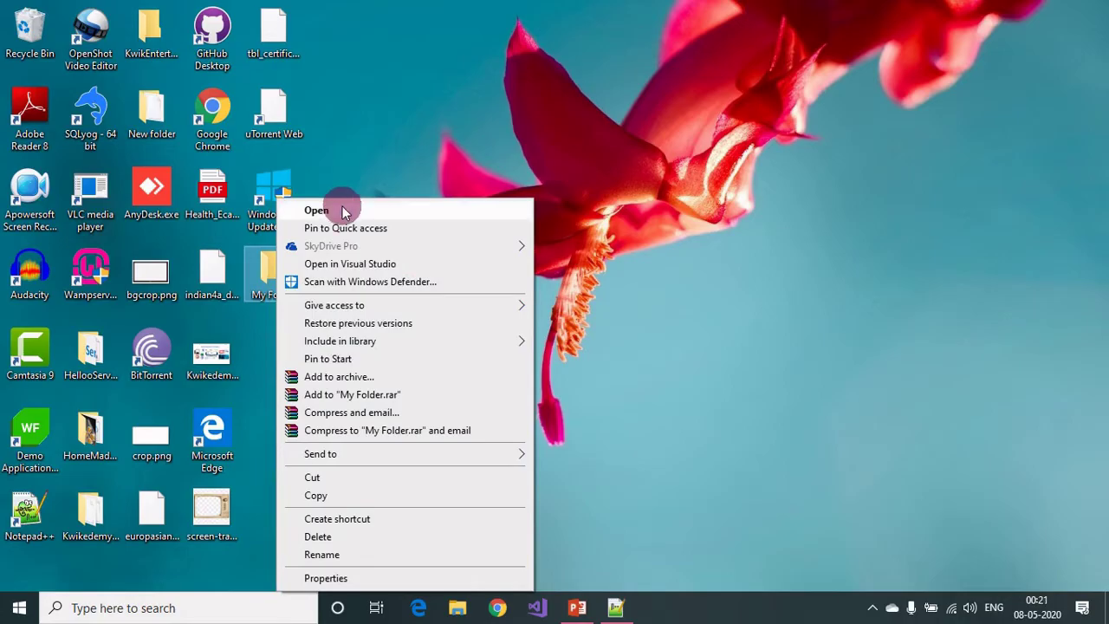
left_click(344, 212)
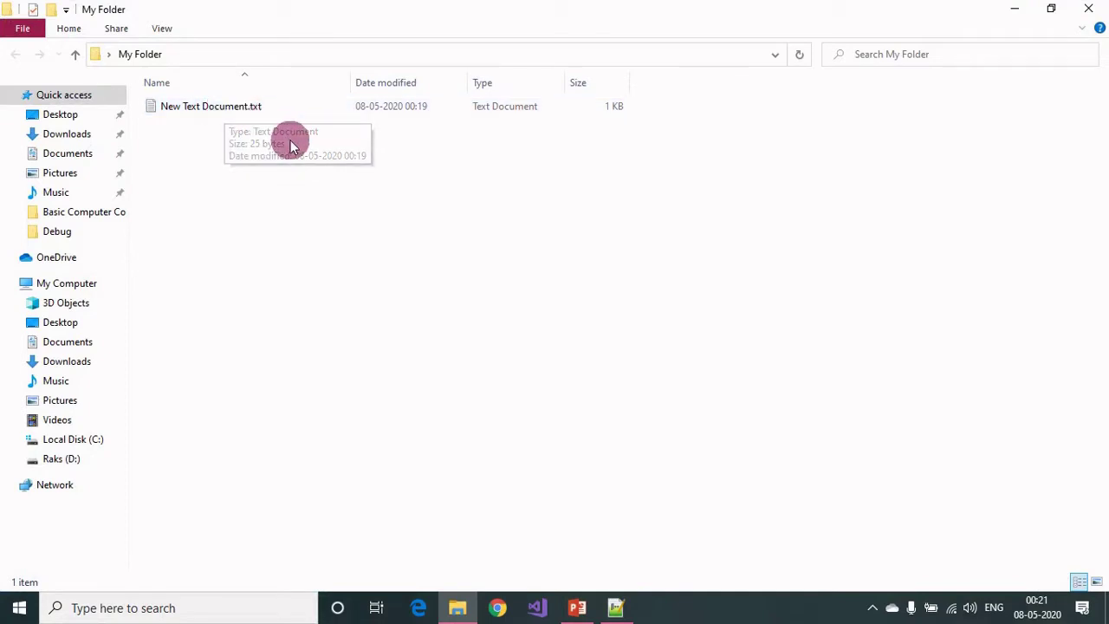
left_click(247, 114)
double_click(246, 113)
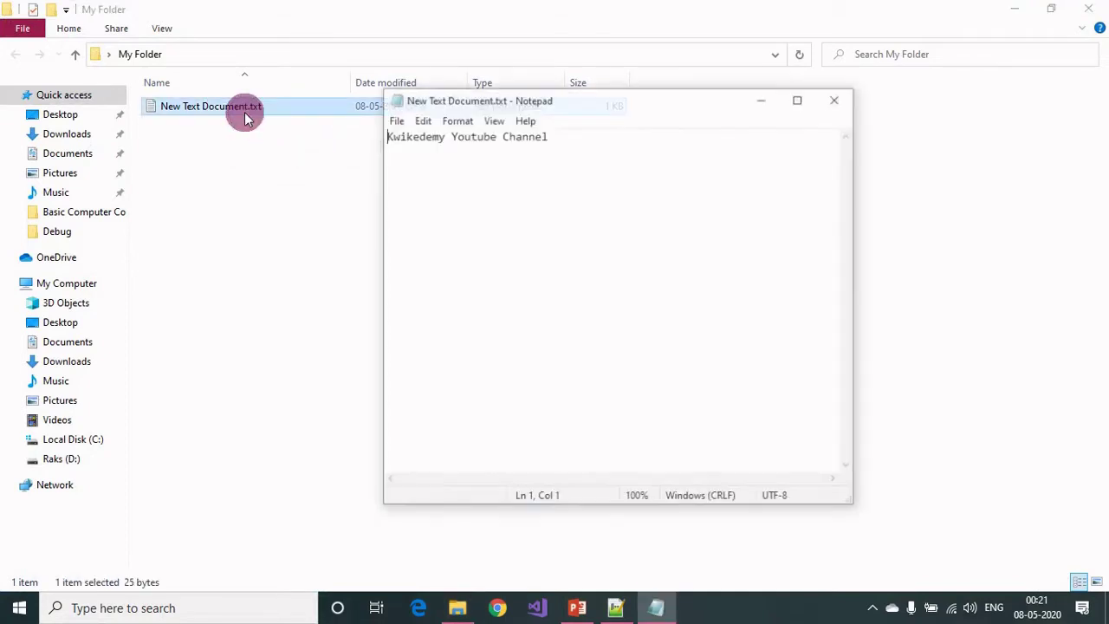
left_click(585, 136)
left_click_drag(585, 136, 430, 175)
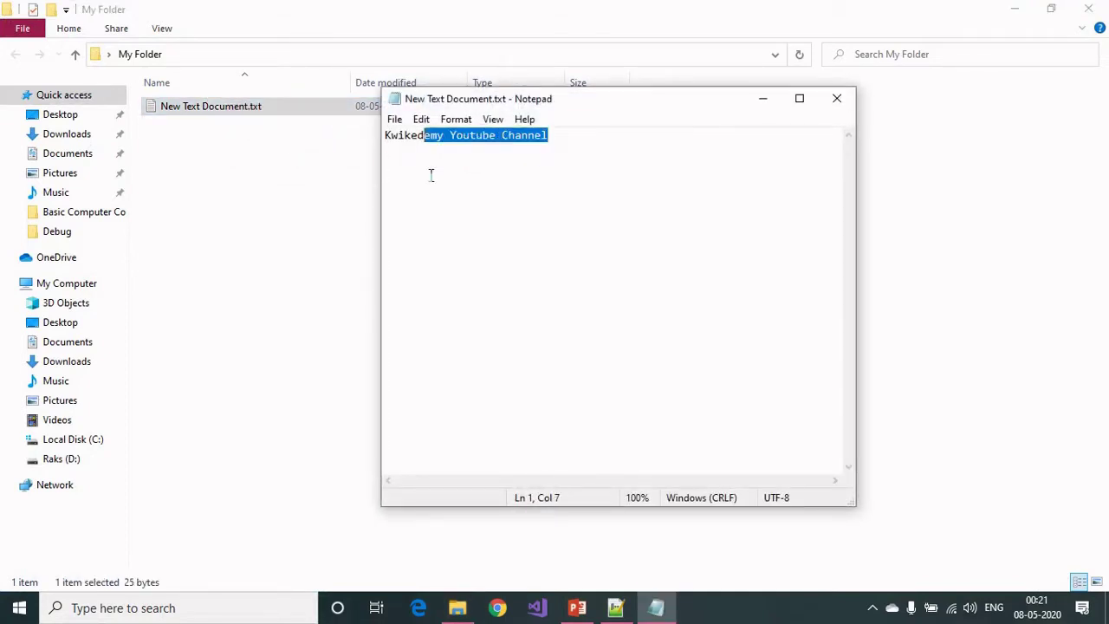
left_click(582, 228)
left_click(838, 99)
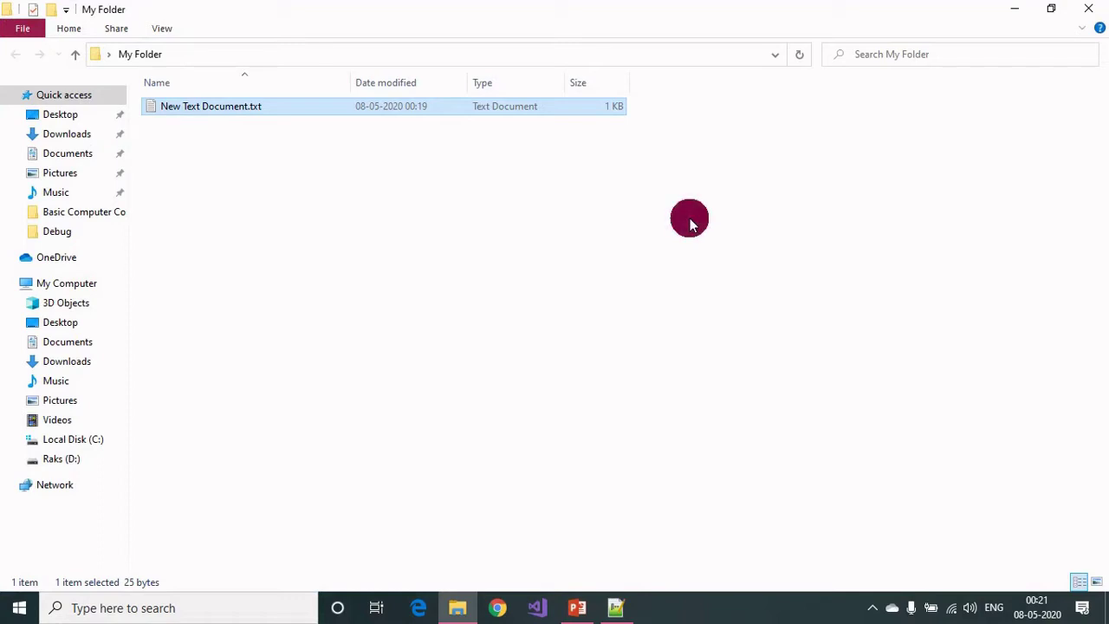
- Close the My Folder window, refresh the desktop and select the folder named New folder
left_click(1090, 9)
right_click(857, 107)
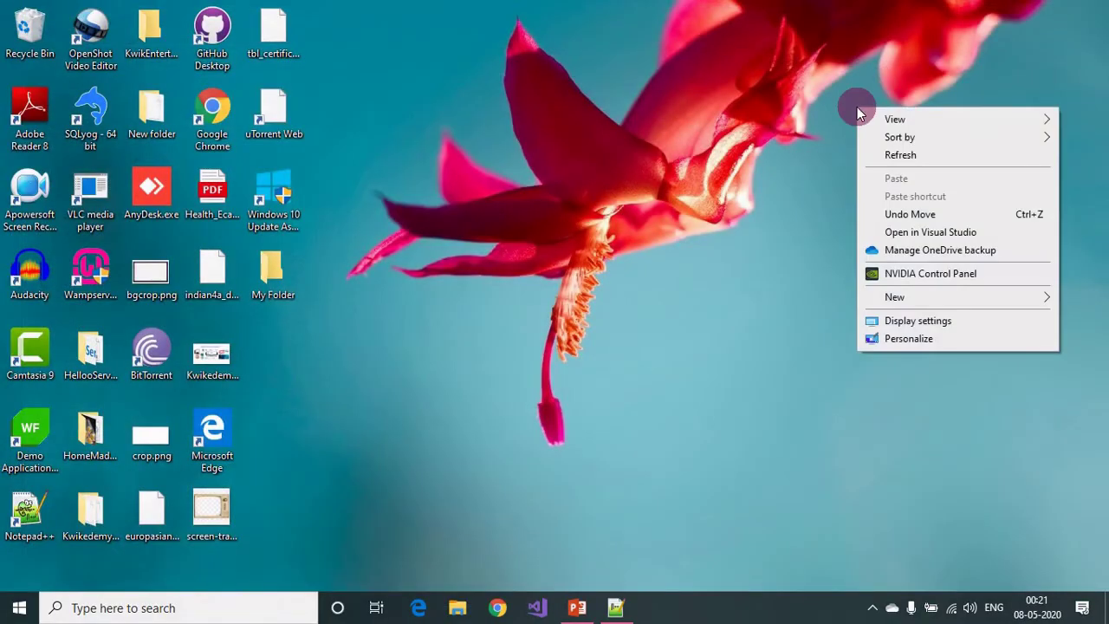
left_click(892, 153)
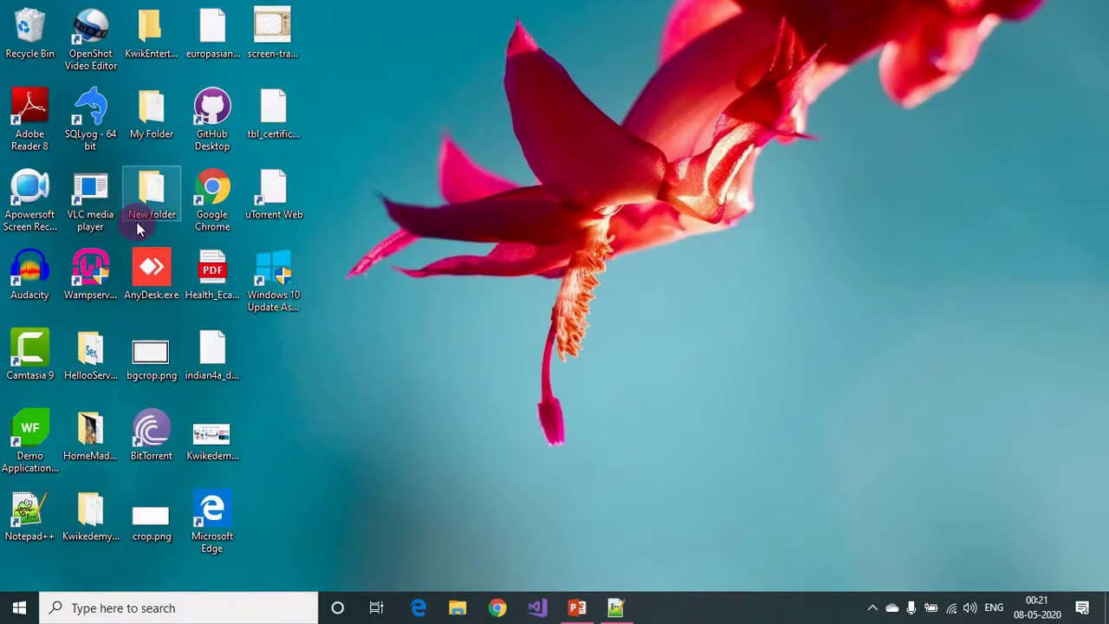
left_click(152, 194)
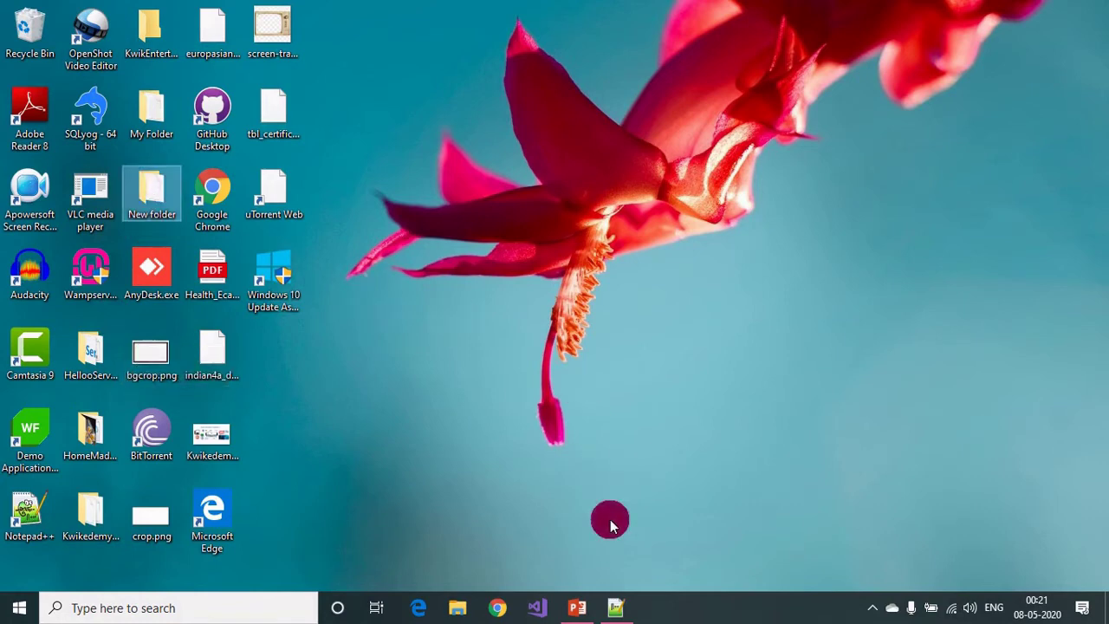
- Switch to PowerPoint to review the Icon and Taskbar topics on the Tutorial Part -7 slide, minimize it and refresh the desktop
left_click(581, 609)
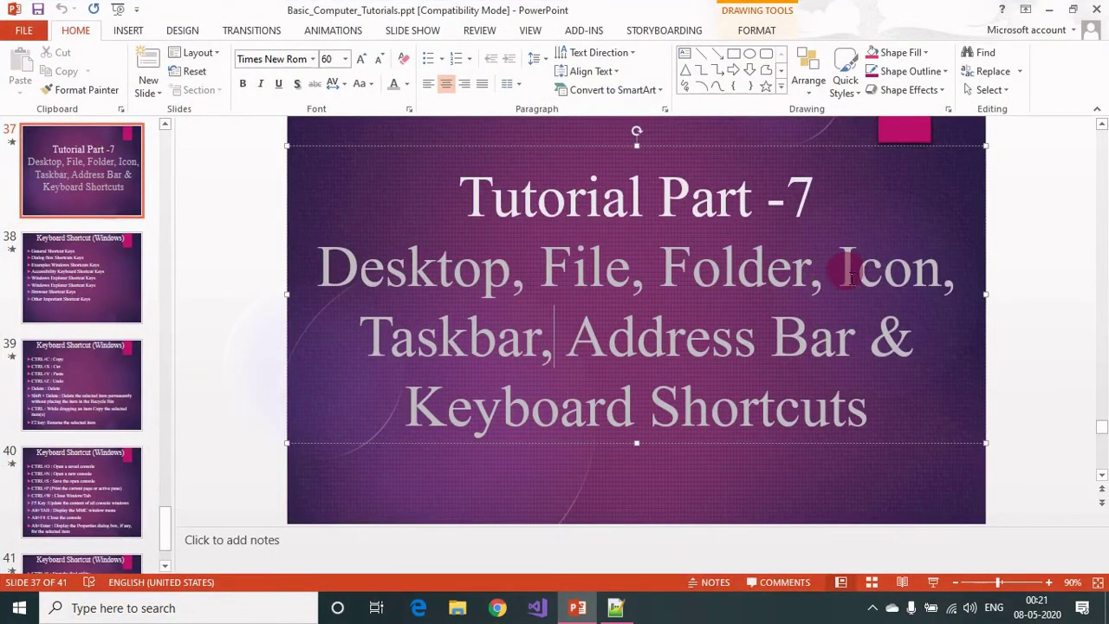
double_click(851, 276)
left_click(542, 351)
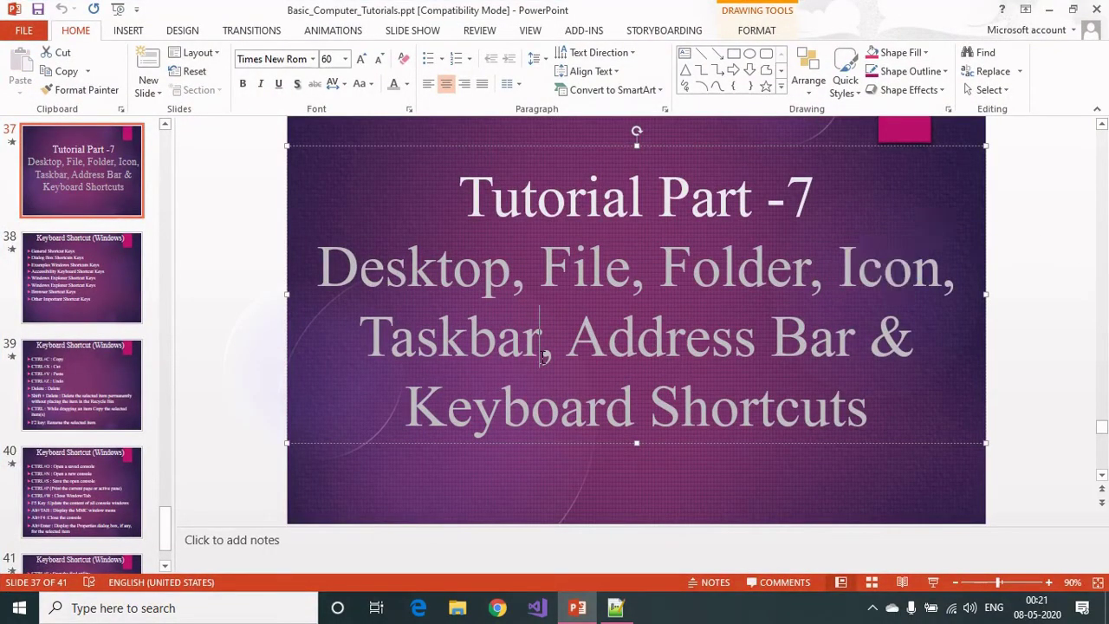
left_click_drag(543, 351, 359, 346)
left_click(734, 336)
left_click(1048, 9)
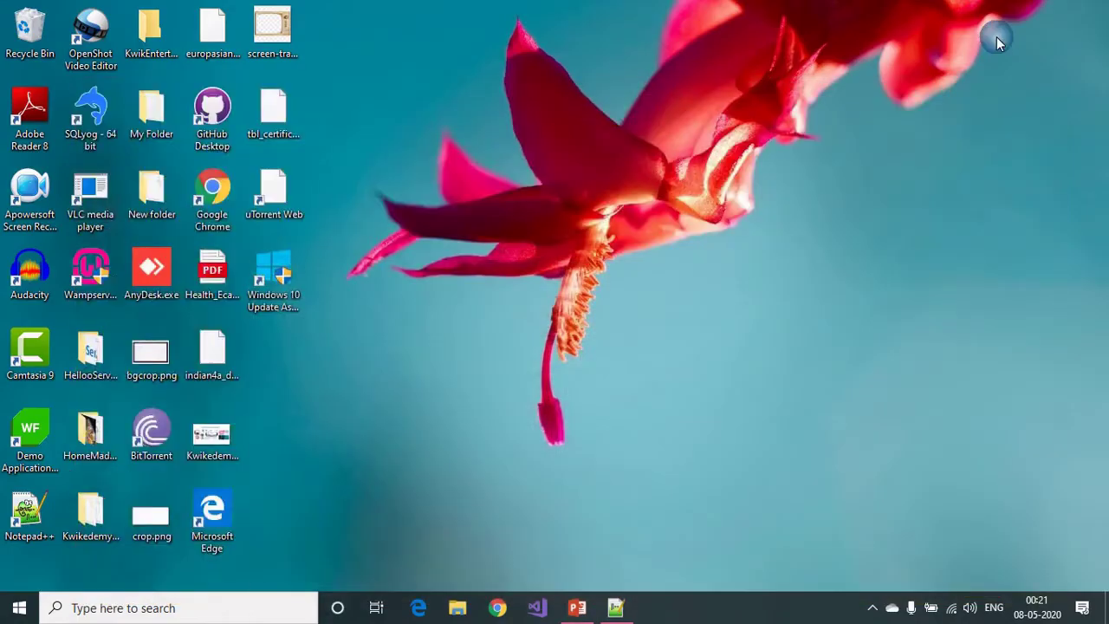
right_click(755, 177)
left_click(805, 226)
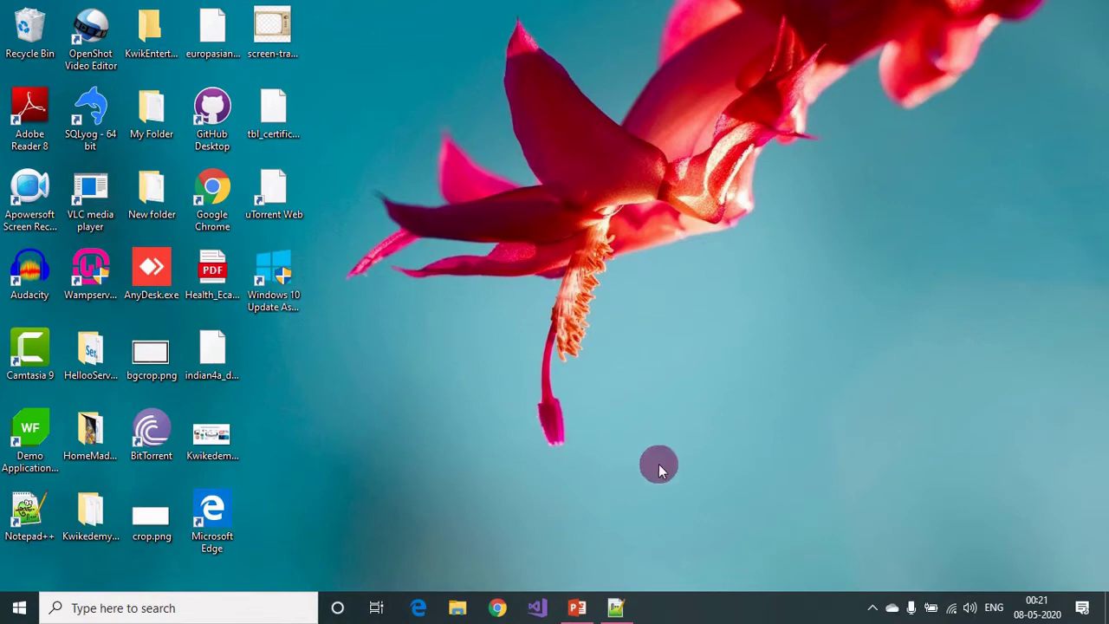
- Bring up the running Notepad++ window and minimize it to the desktop, twice in a row
left_click(616, 607)
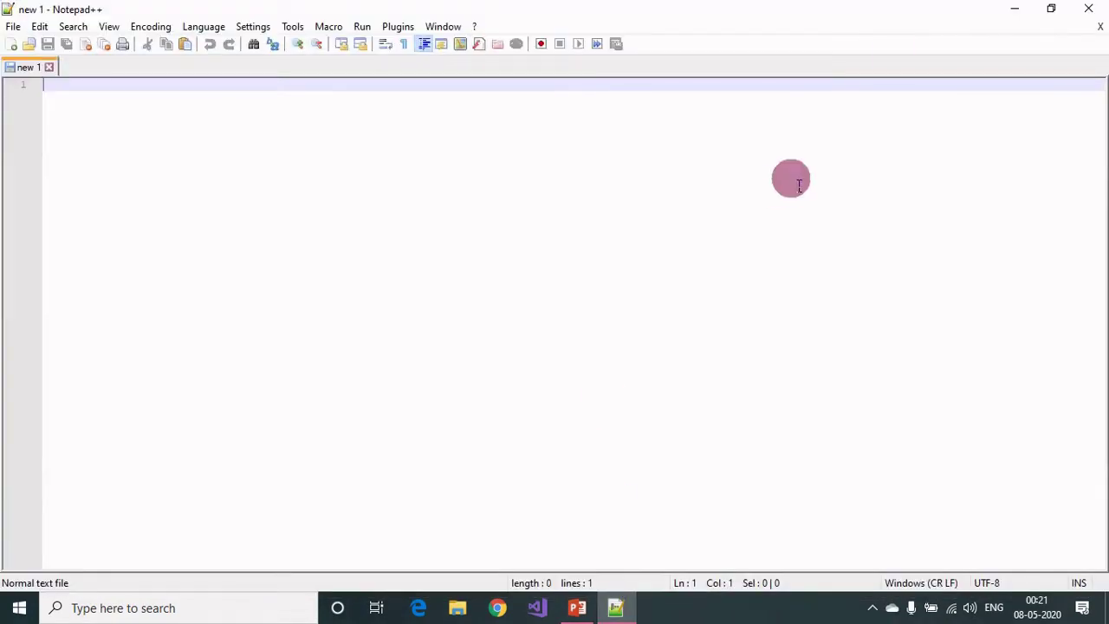
left_click(1015, 9)
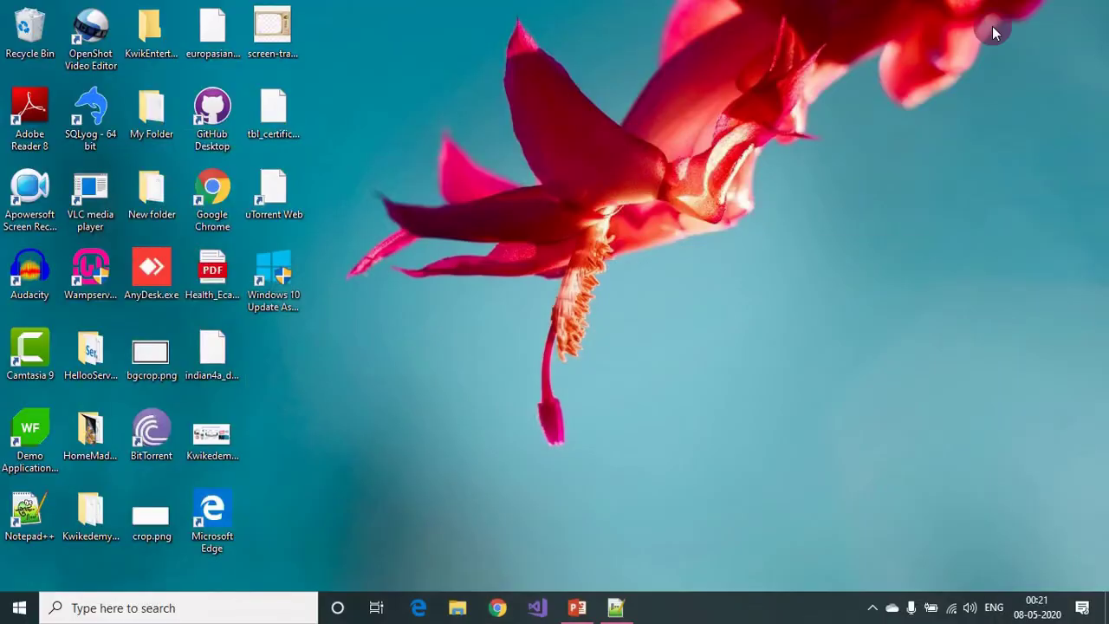
left_click(616, 610)
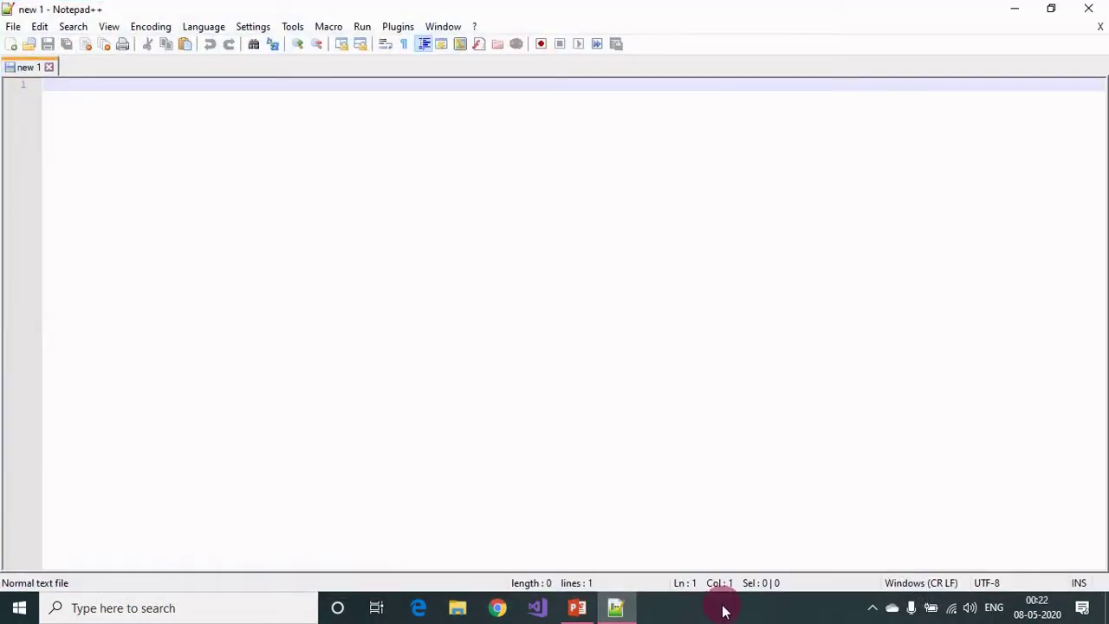
left_click(1026, 8)
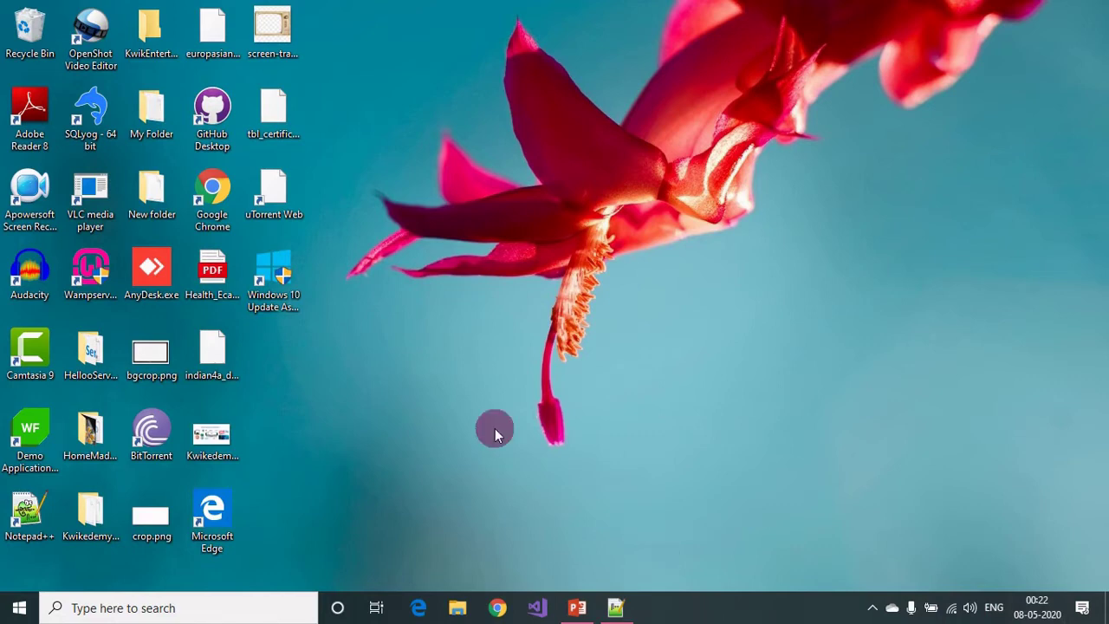
- Open My Folder and its New Text Document.txt to examine how open windows appear on the taskbar, and close both
double_click(145, 122)
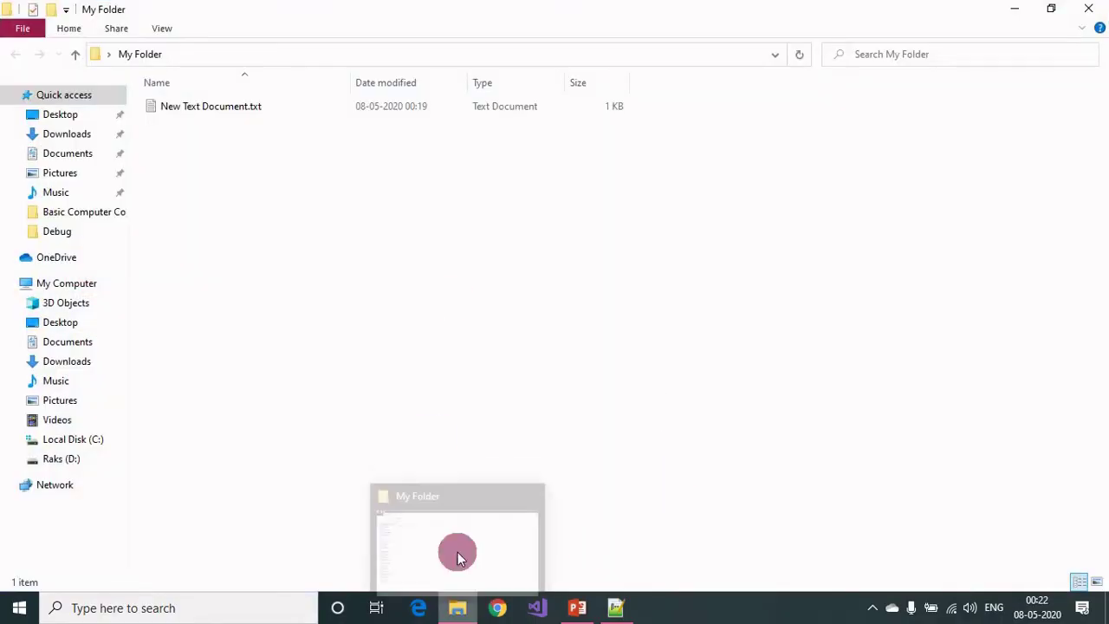
double_click(246, 107)
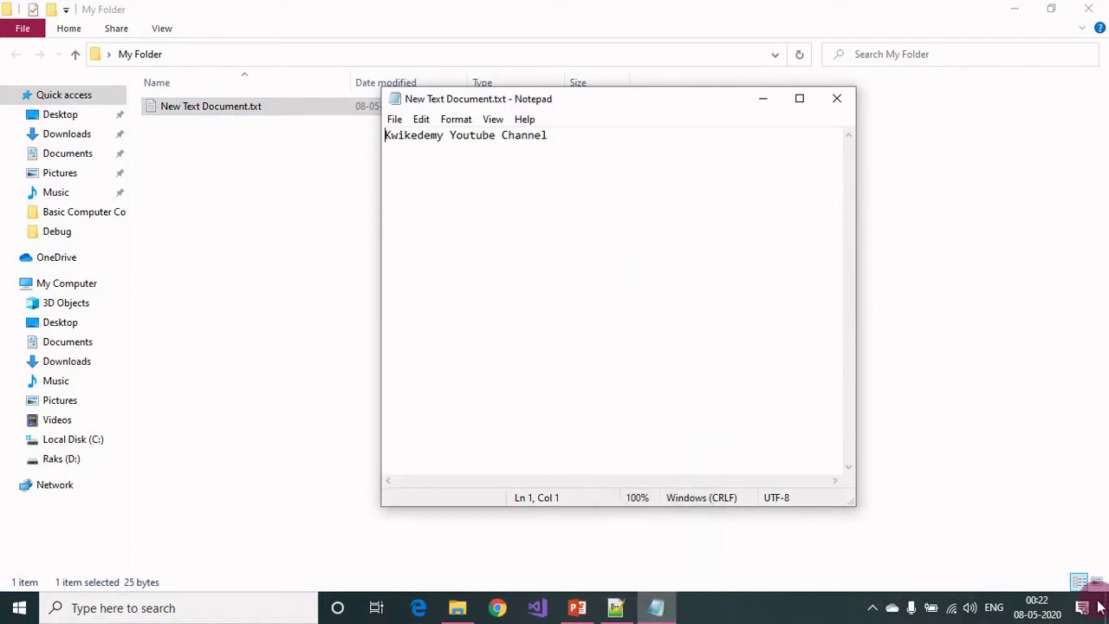
left_click(752, 618)
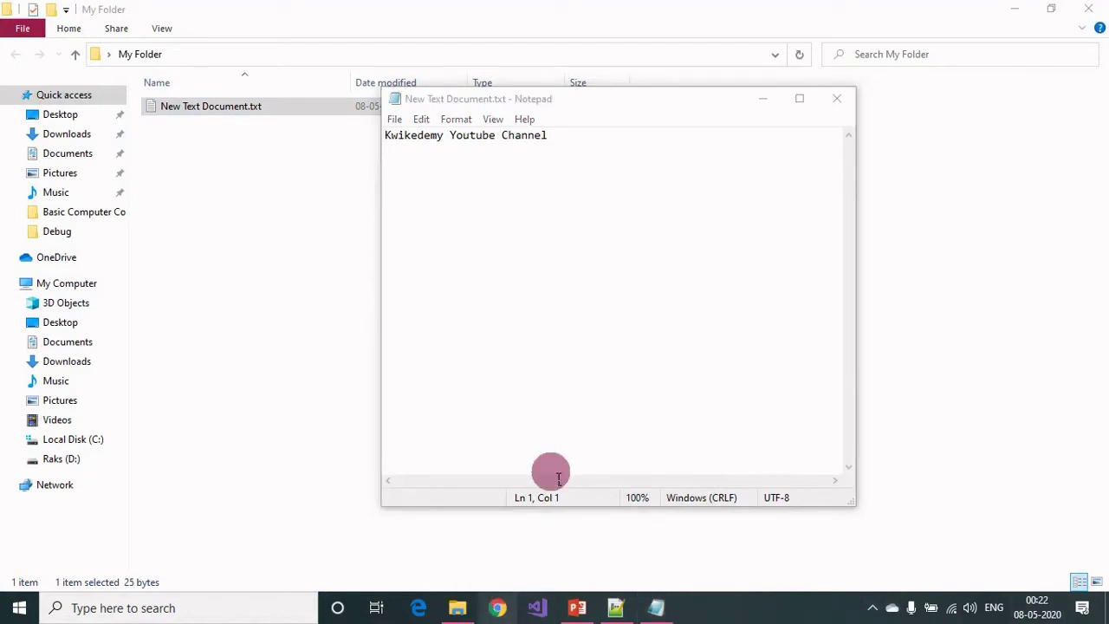
left_click(825, 112)
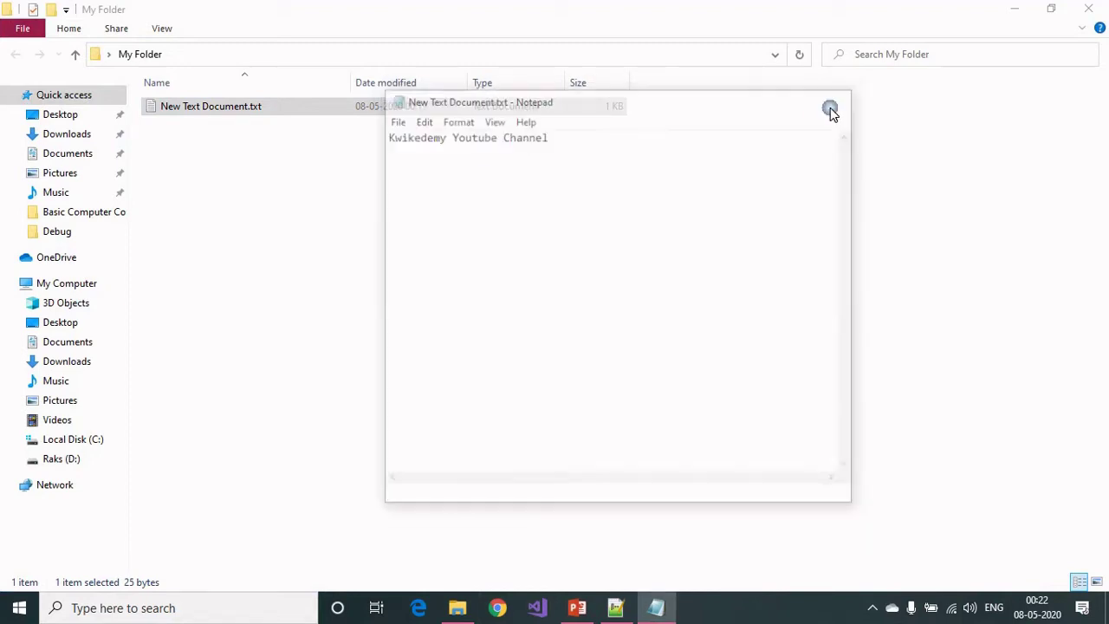
left_click(1088, 8)
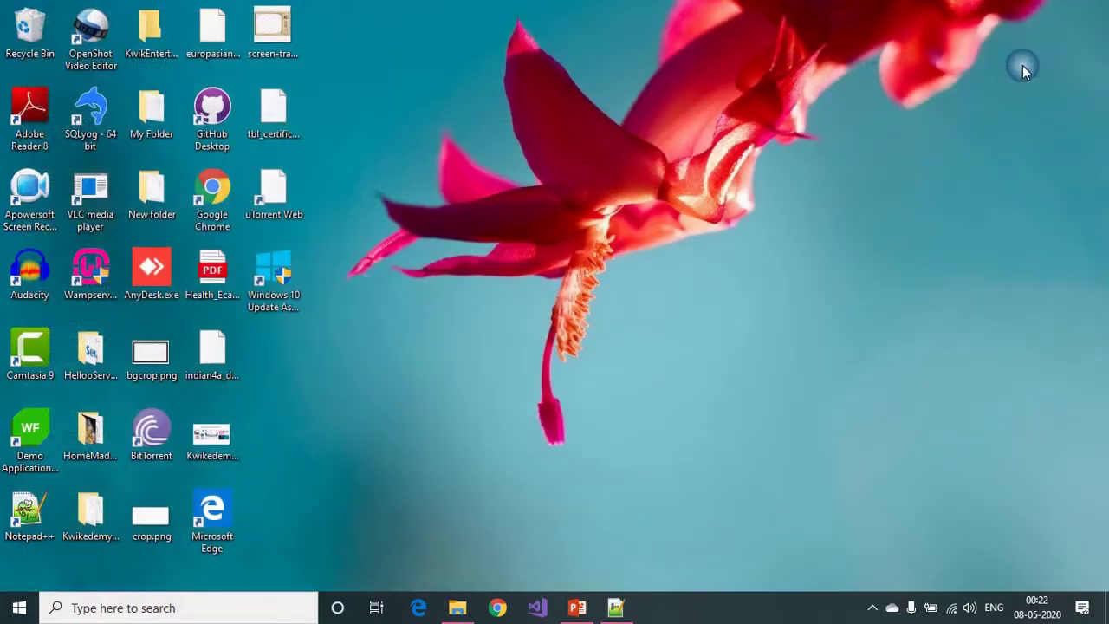
- Switch to PowerPoint to review the Address Bar topic on the title slide, minimize it and refresh the desktop
left_click(579, 609)
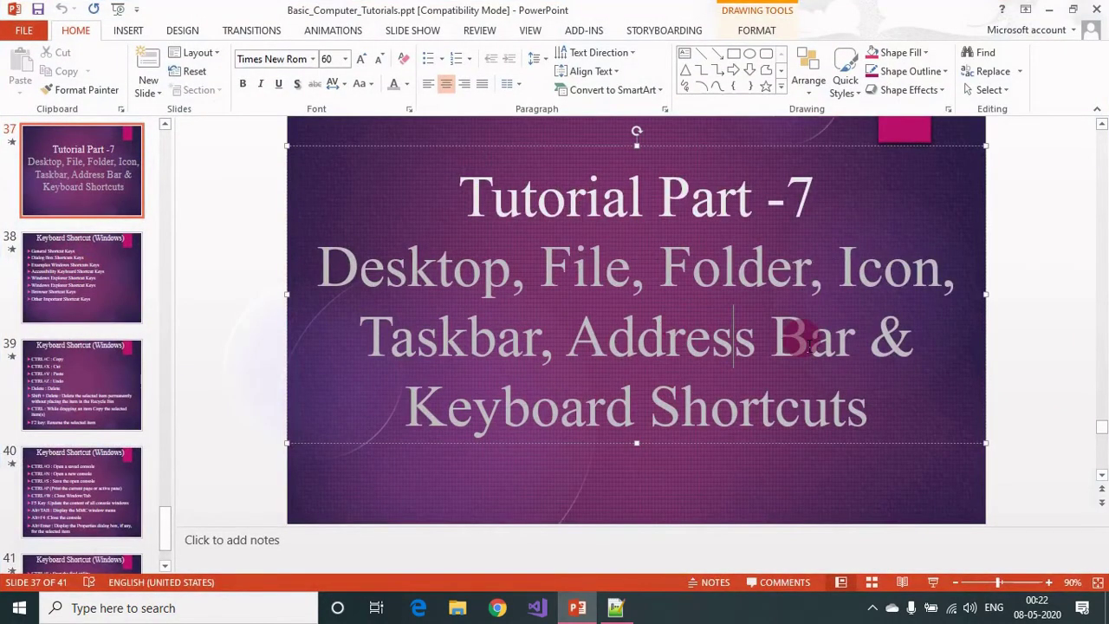
left_click_drag(561, 353, 784, 360)
left_click(855, 346)
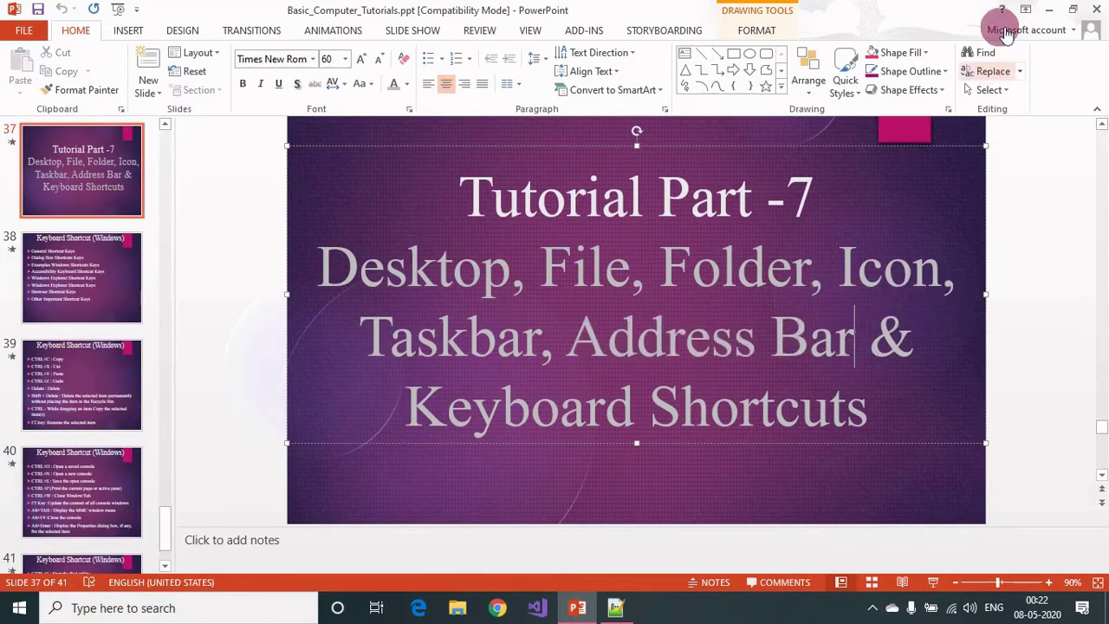
left_click(1053, 10)
right_click(798, 144)
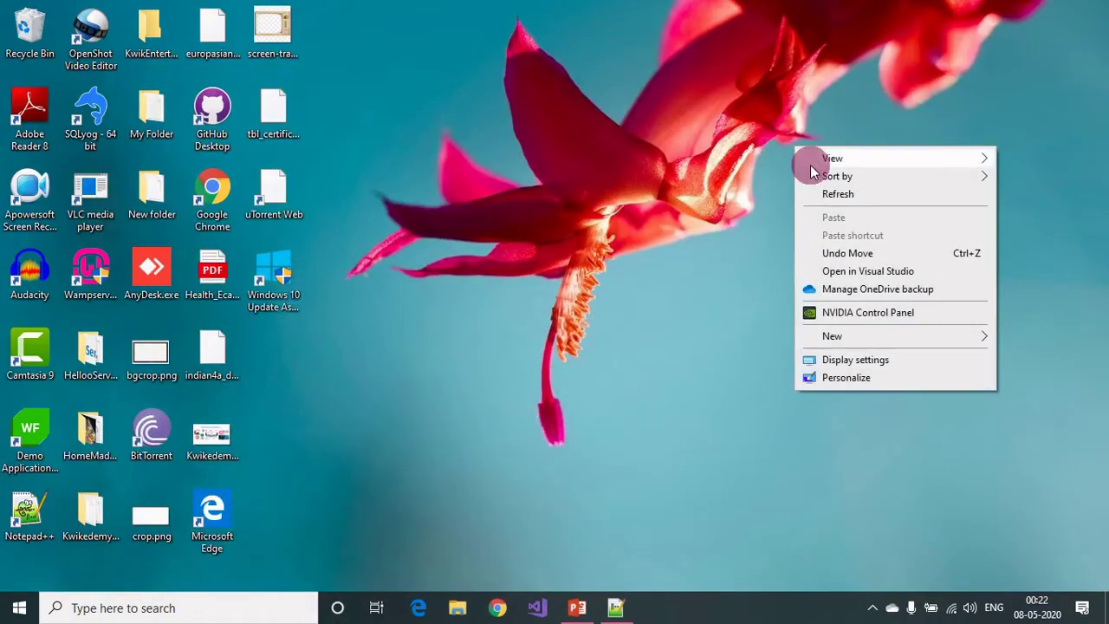
left_click(817, 193)
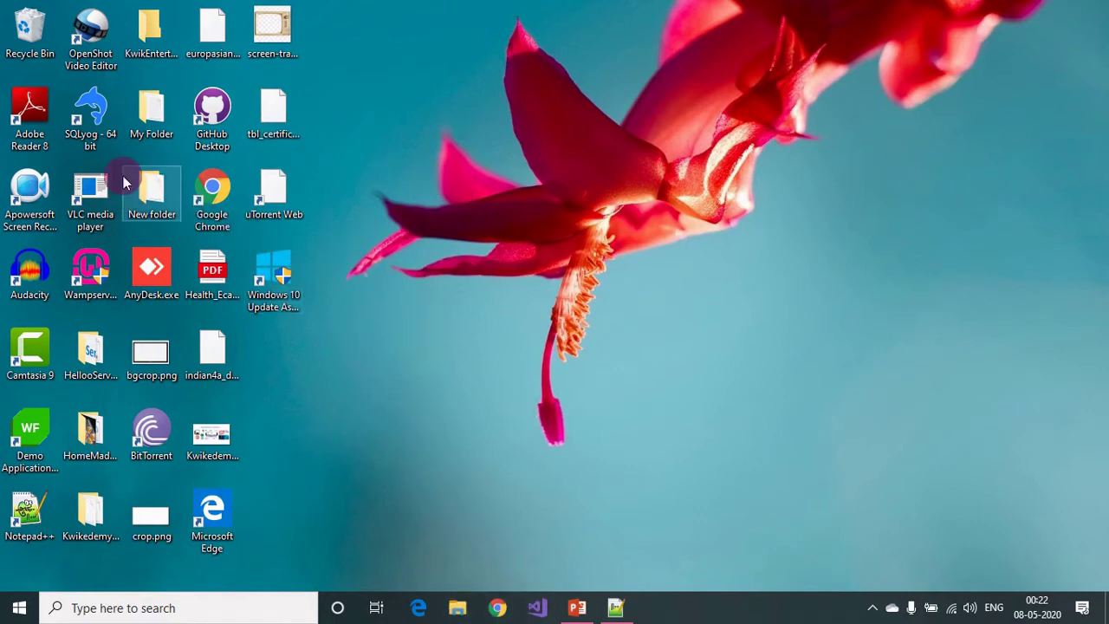
- Open My Folder from the desktop and display its full path in the address bar, selecting the path text
double_click(145, 104)
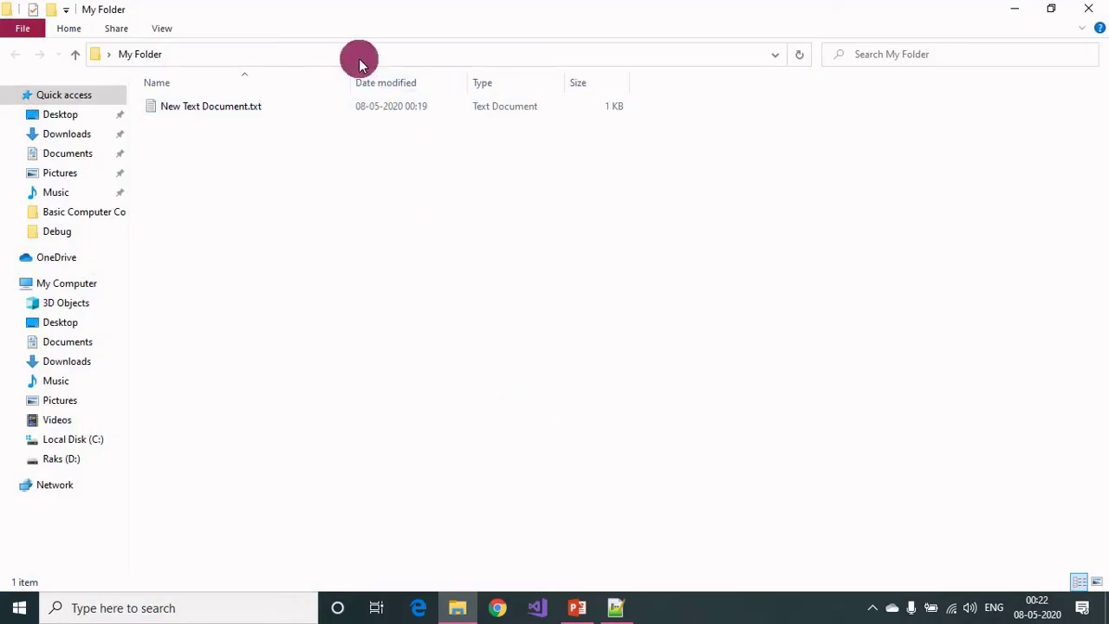
left_click(341, 57)
left_click(336, 59)
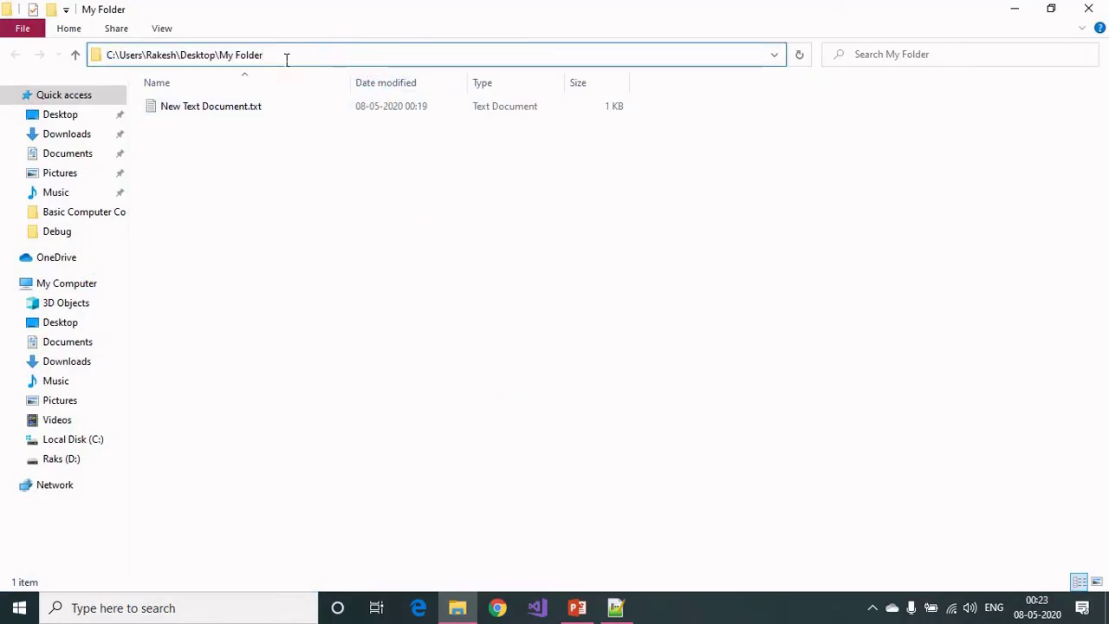
left_click_drag(287, 59, 181, 65)
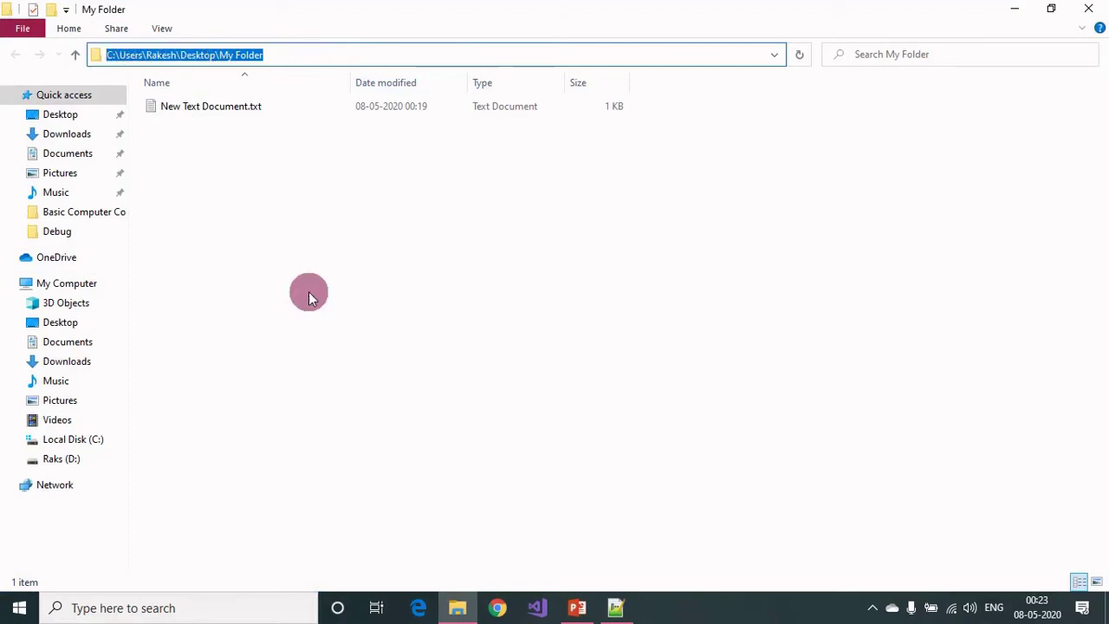
left_click(314, 323)
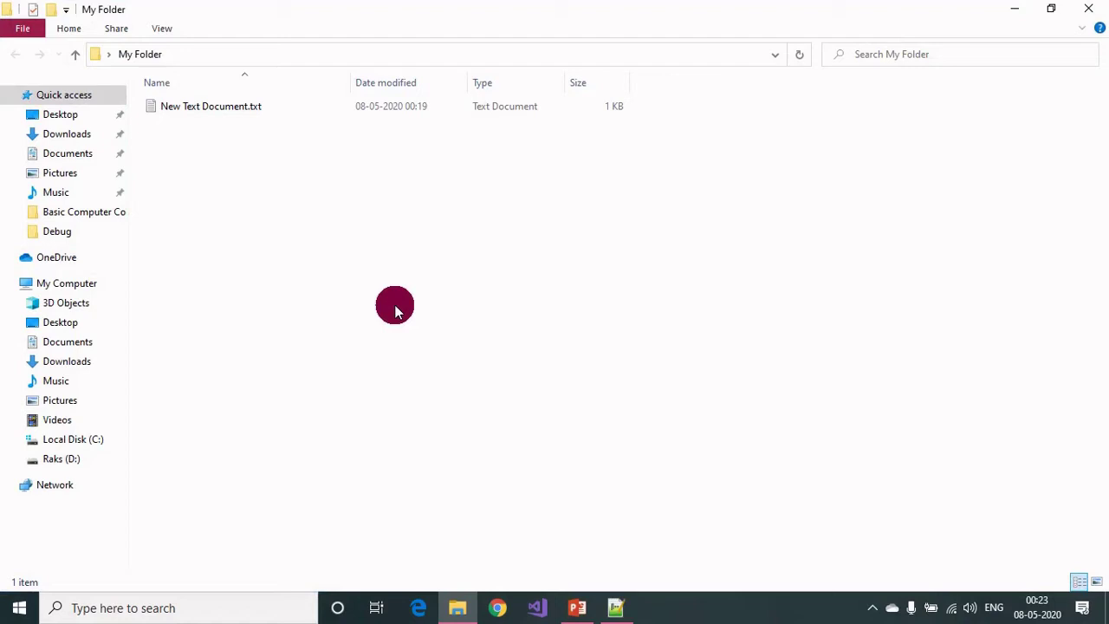
left_click(346, 55)
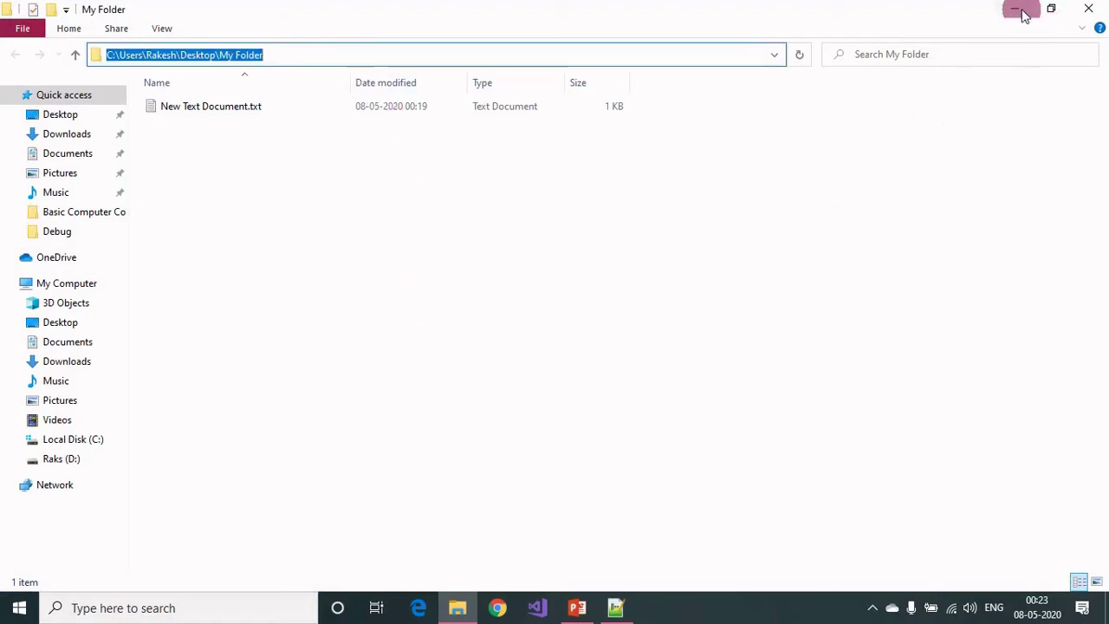
- Return the address bar to its normal folder display and minimize the My Folder window
left_click(688, 54)
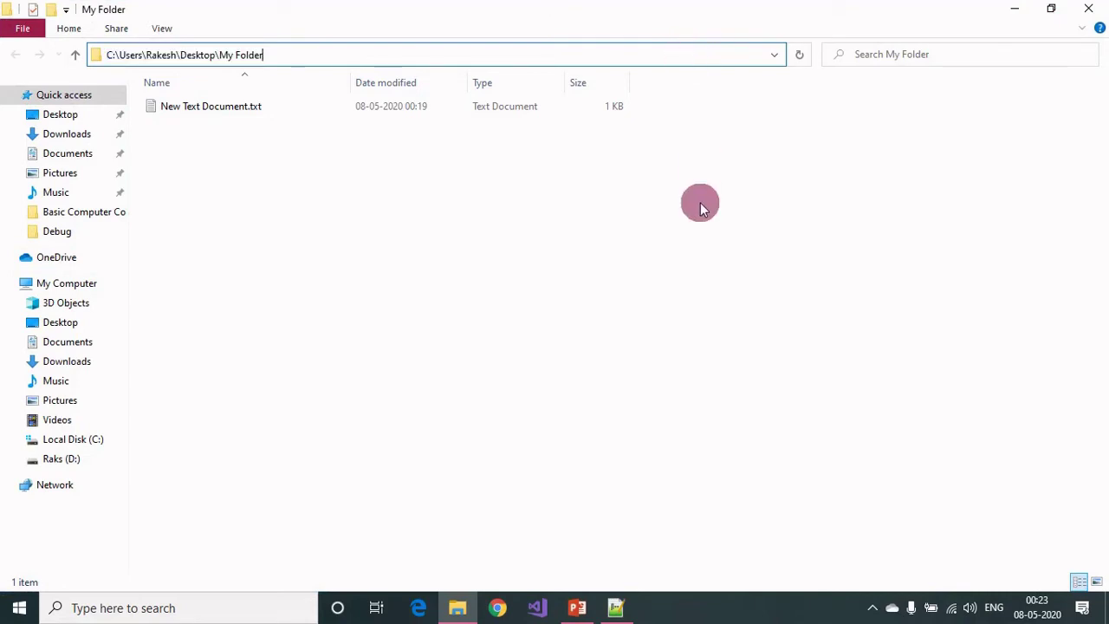
left_click(581, 201)
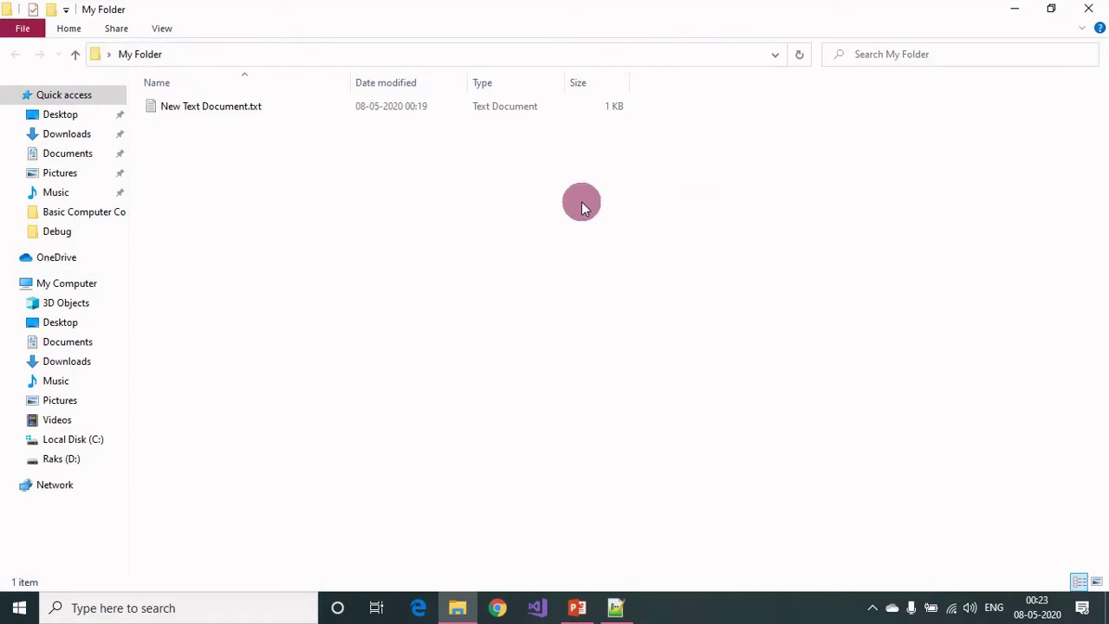
left_click(1014, 9)
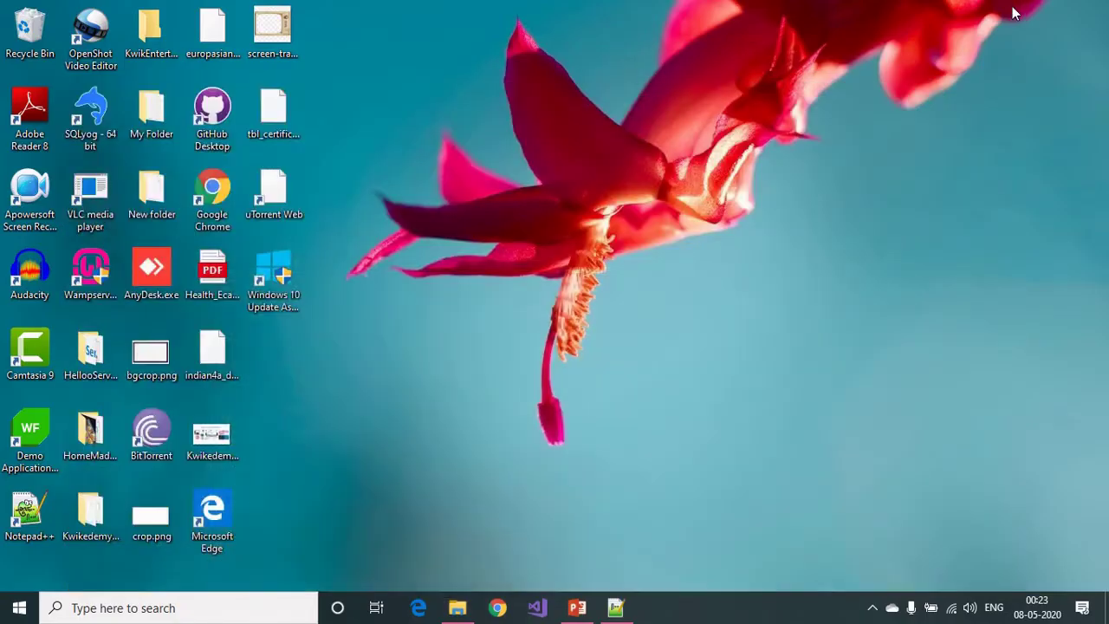
- Open the KwikEntertainment folder from the desktop, display its full path in the address bar, and return to its folder view
left_click(151, 47)
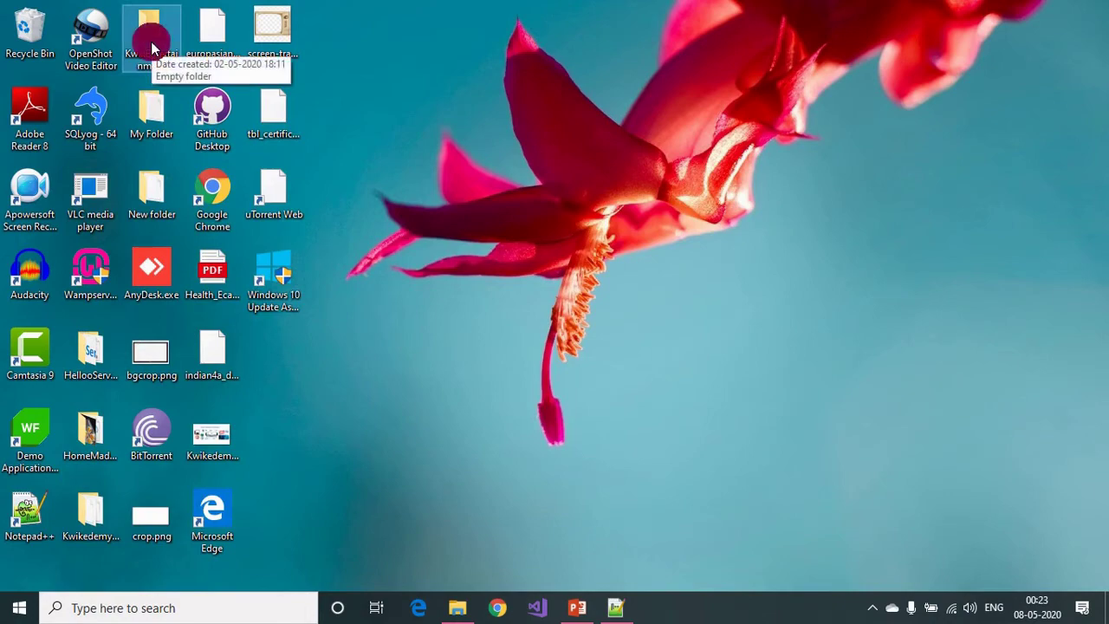
double_click(151, 48)
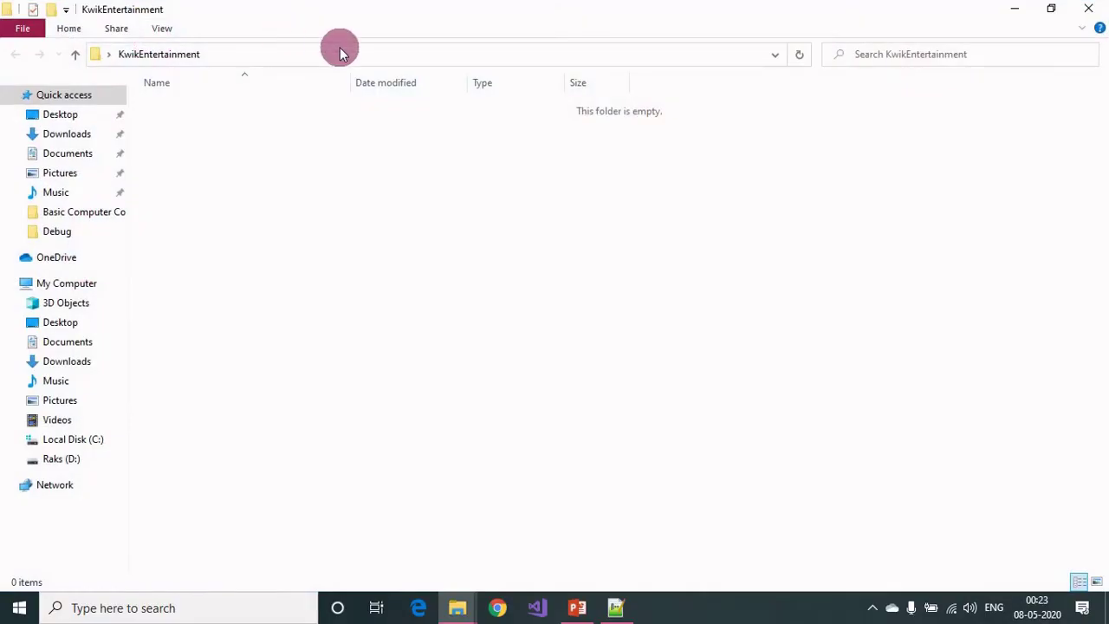
left_click(331, 59)
left_click(332, 58)
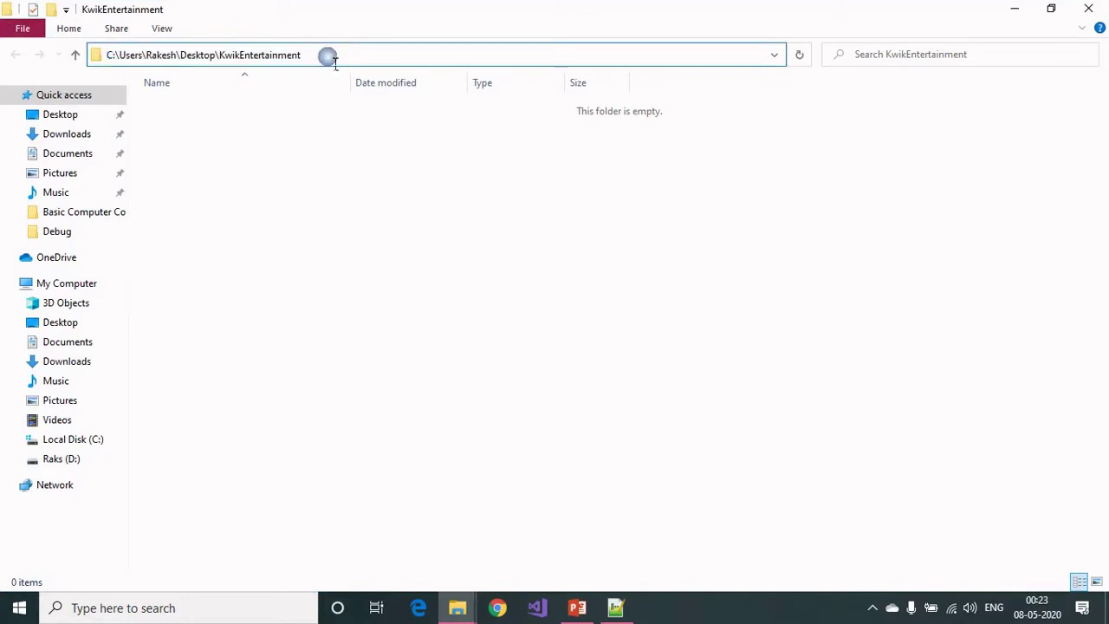
left_click(465, 607)
left_click(514, 539)
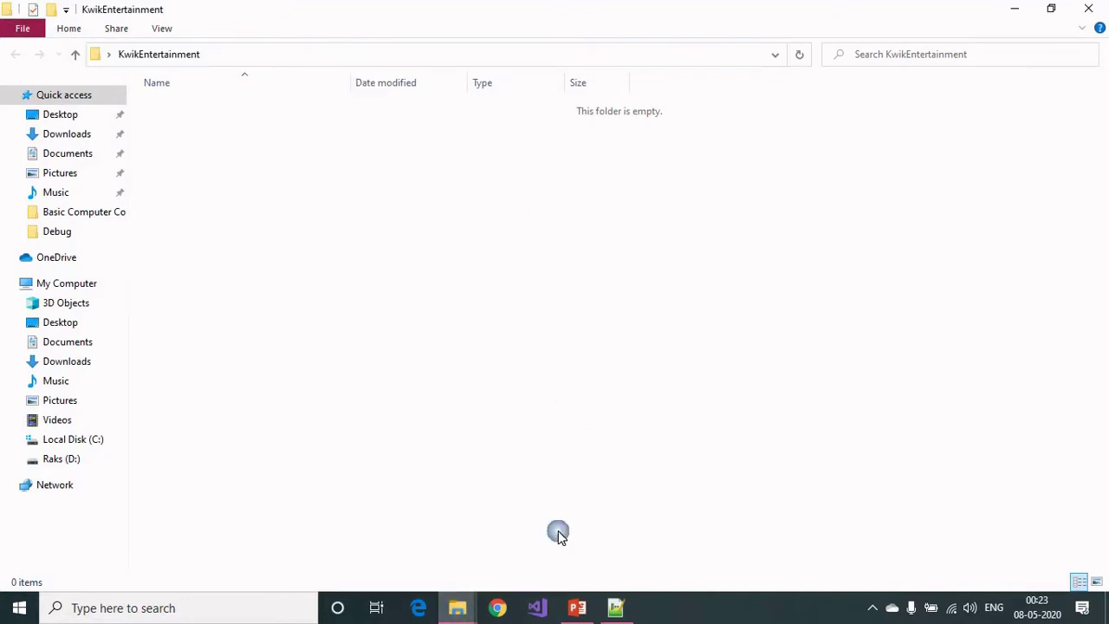
- Restore the KwikEntertainment and My Folder windows to a smaller size and arrange them so both address bars are visible
left_click(1050, 12)
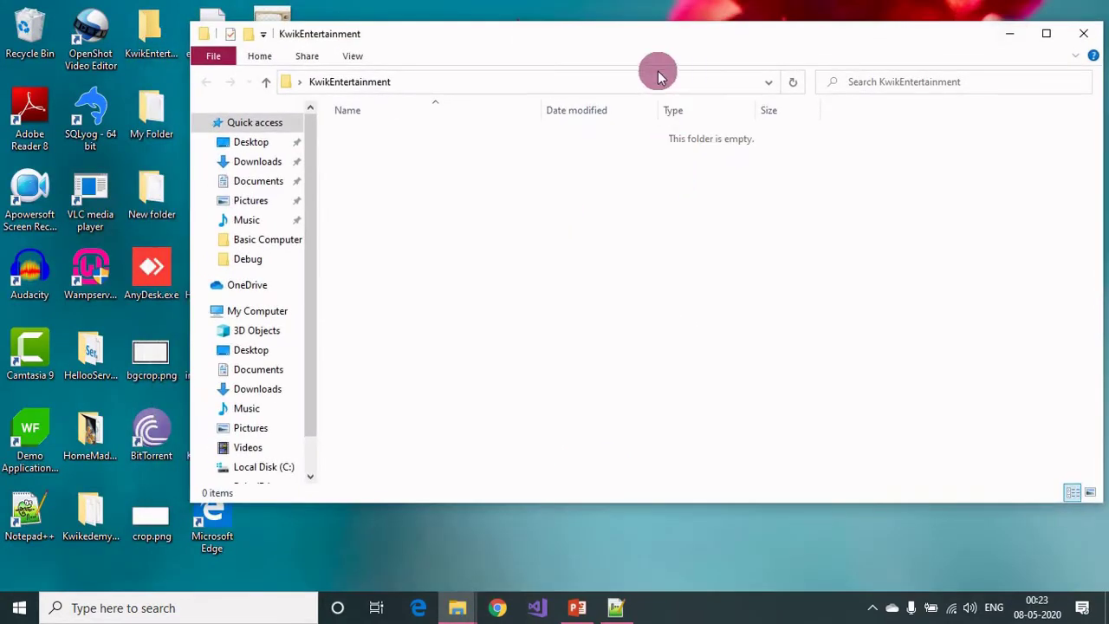
left_click_drag(639, 38, 528, 75)
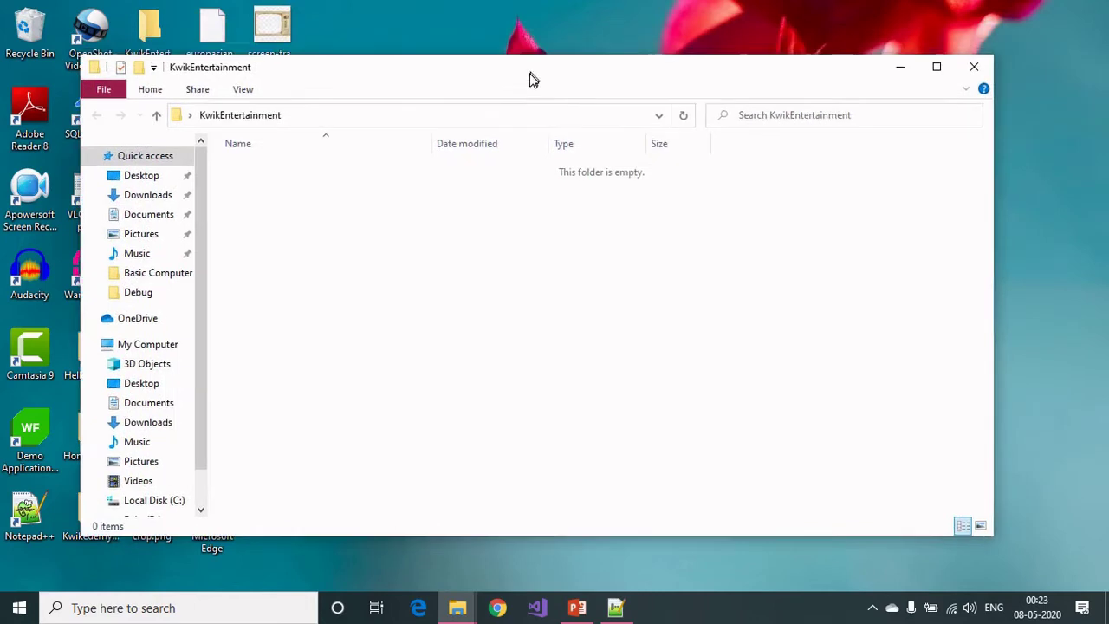
left_click(456, 604)
left_click(384, 519)
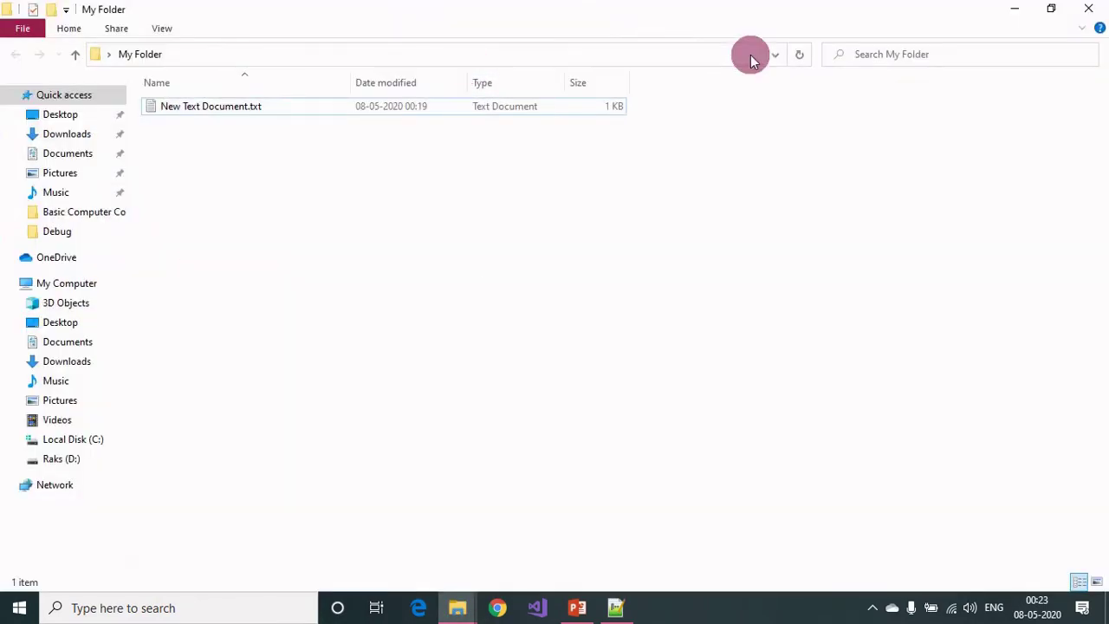
left_click(1065, 17)
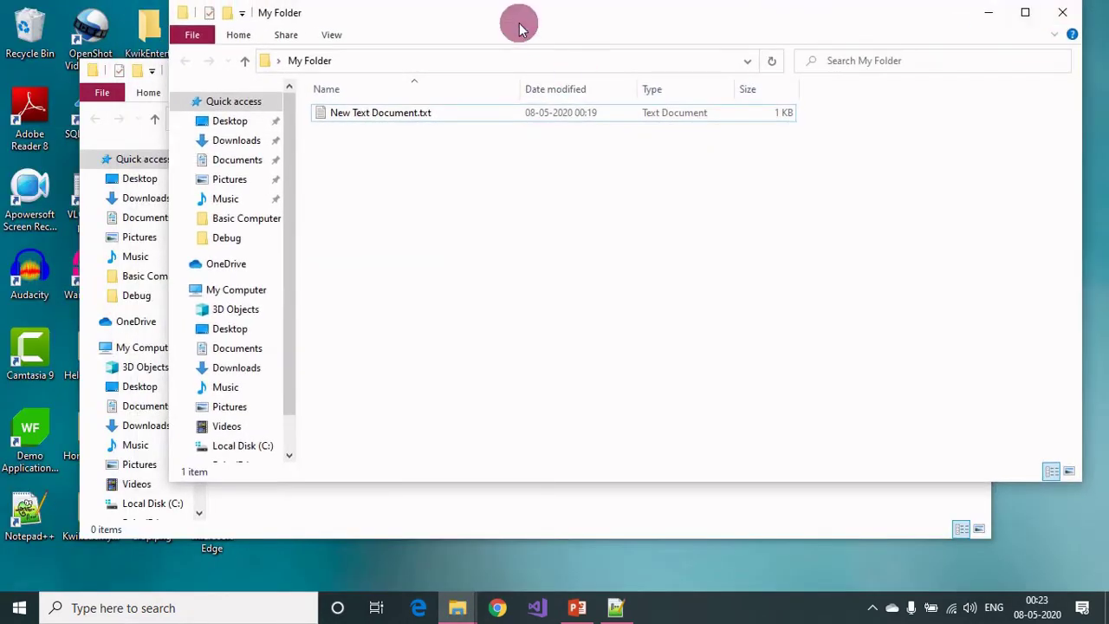
left_click_drag(517, 23, 428, 188)
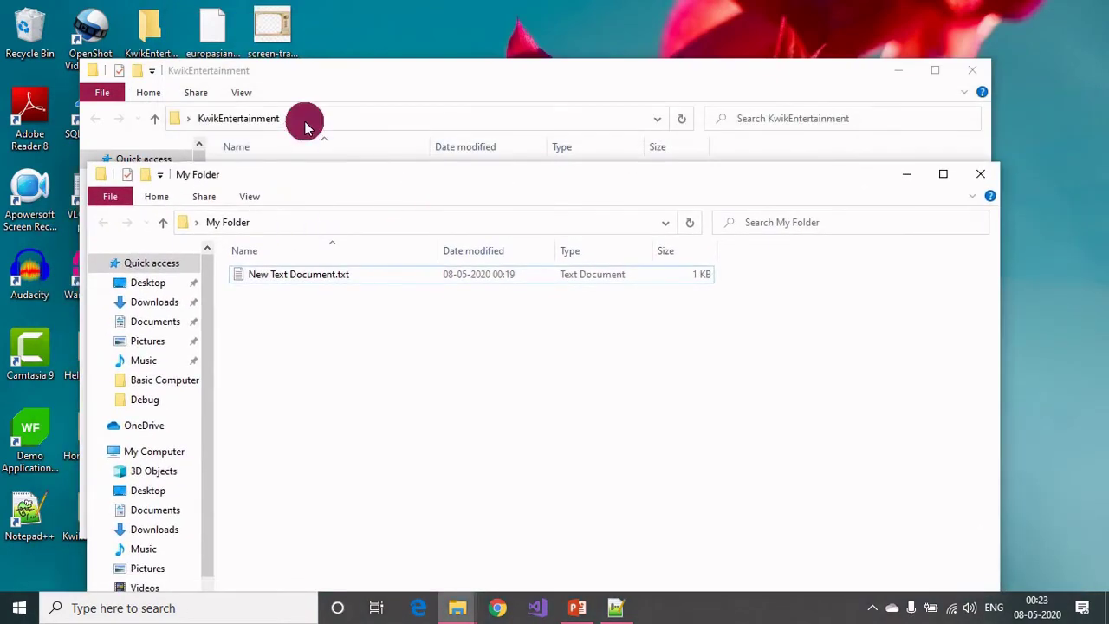
- Display the full path of the KwikEntertainment folder in its address bar and minimize that window
left_click(355, 124)
left_click(372, 121)
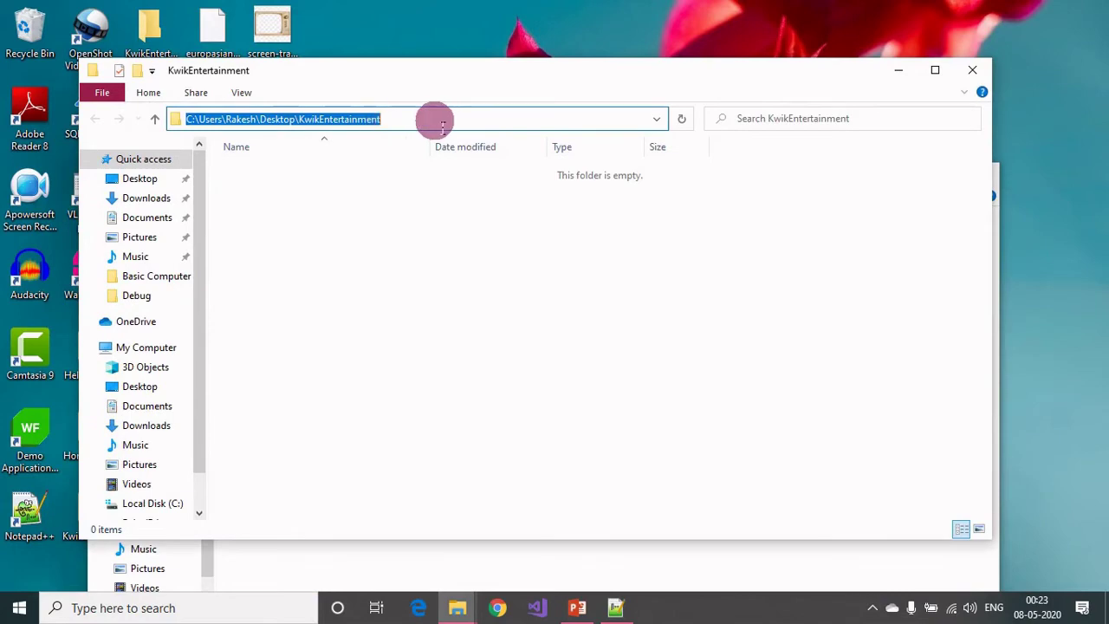
left_click(899, 70)
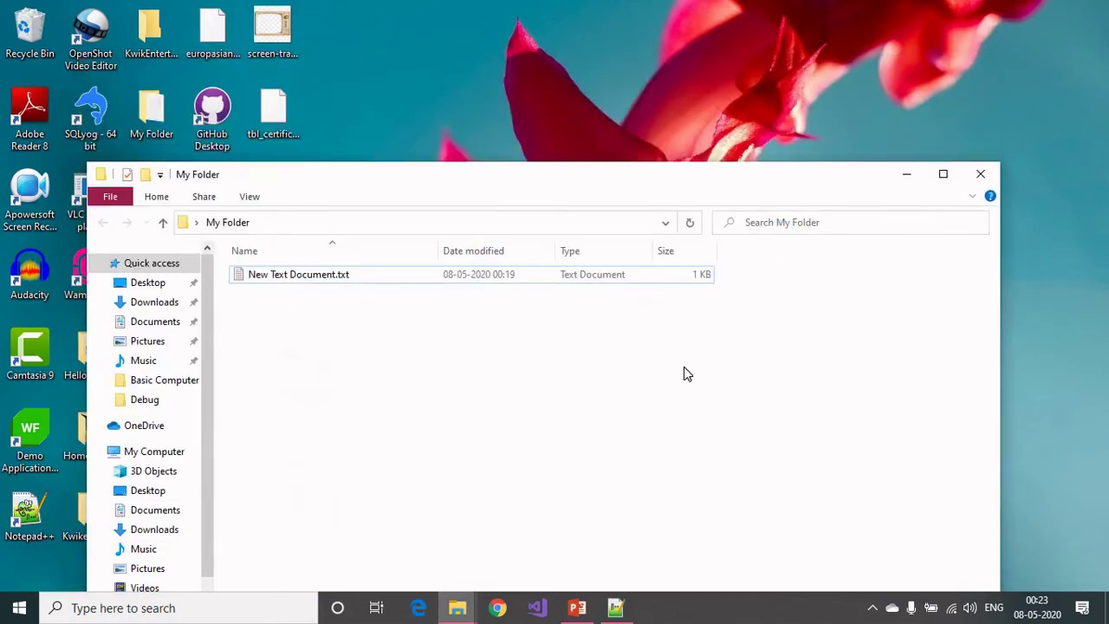
- Switch back to the KwikEntertainment window and copy its full path from the address bar
left_click(654, 248)
key("alt+Tab")
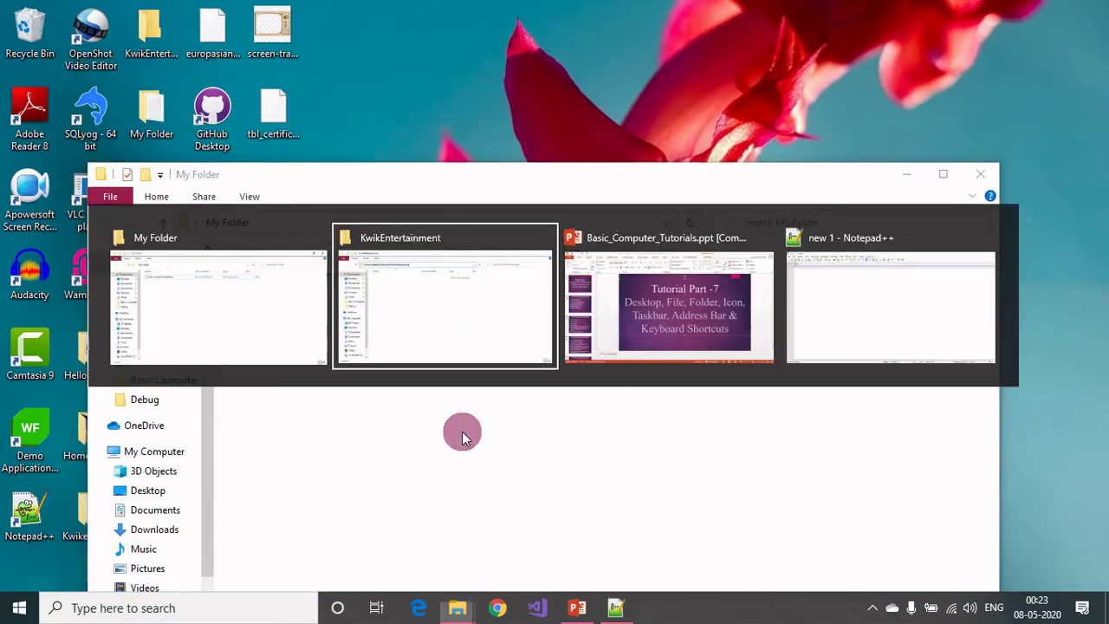
left_click(338, 124)
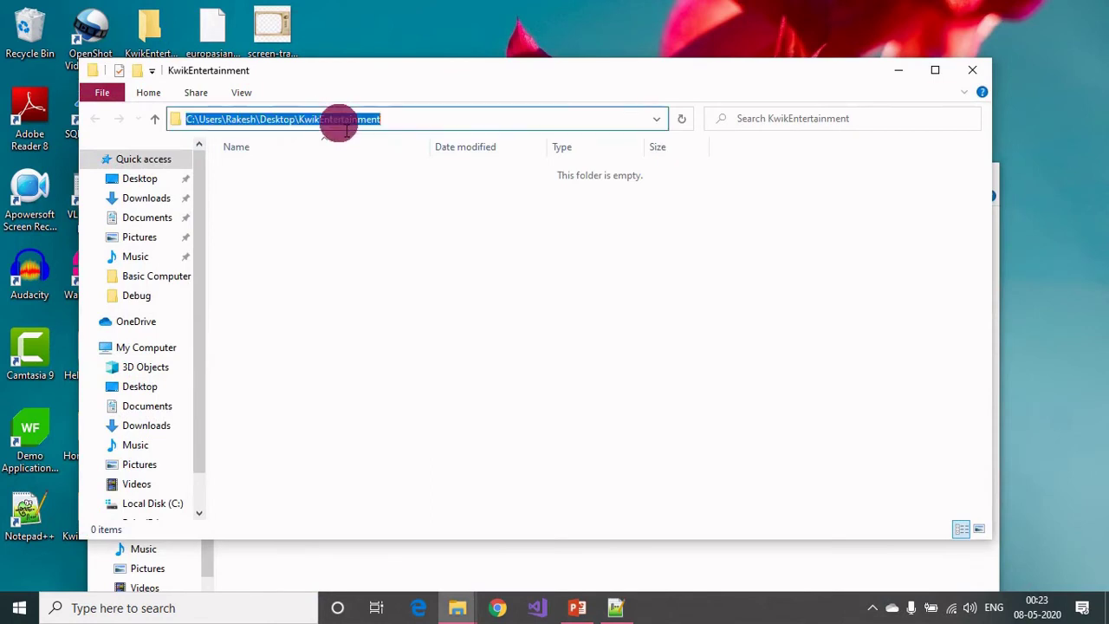
right_click(338, 121)
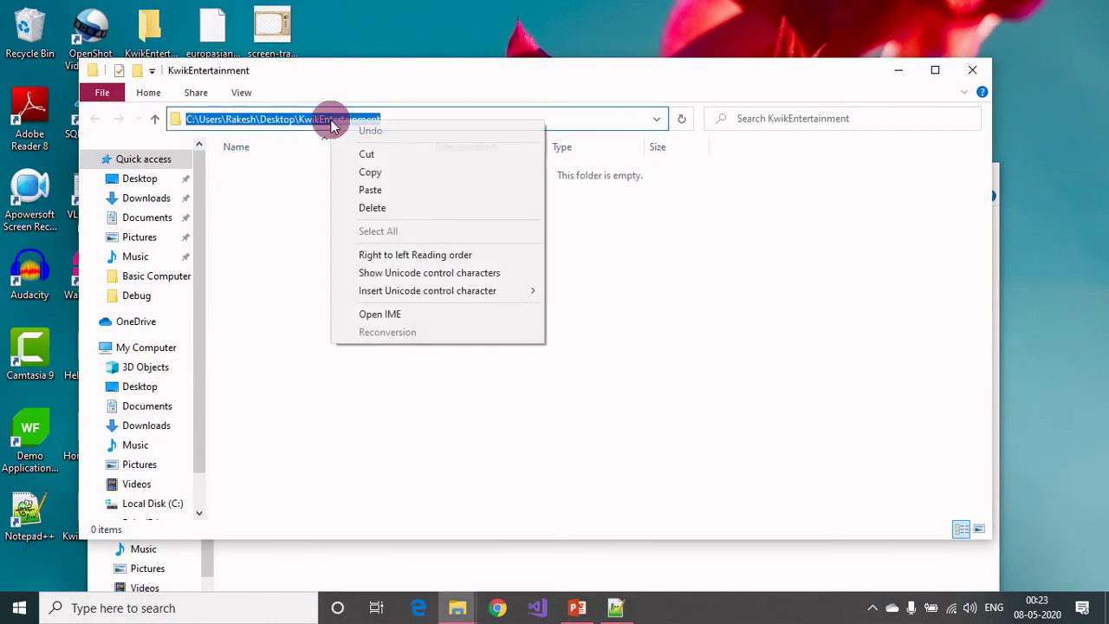
left_click(384, 166)
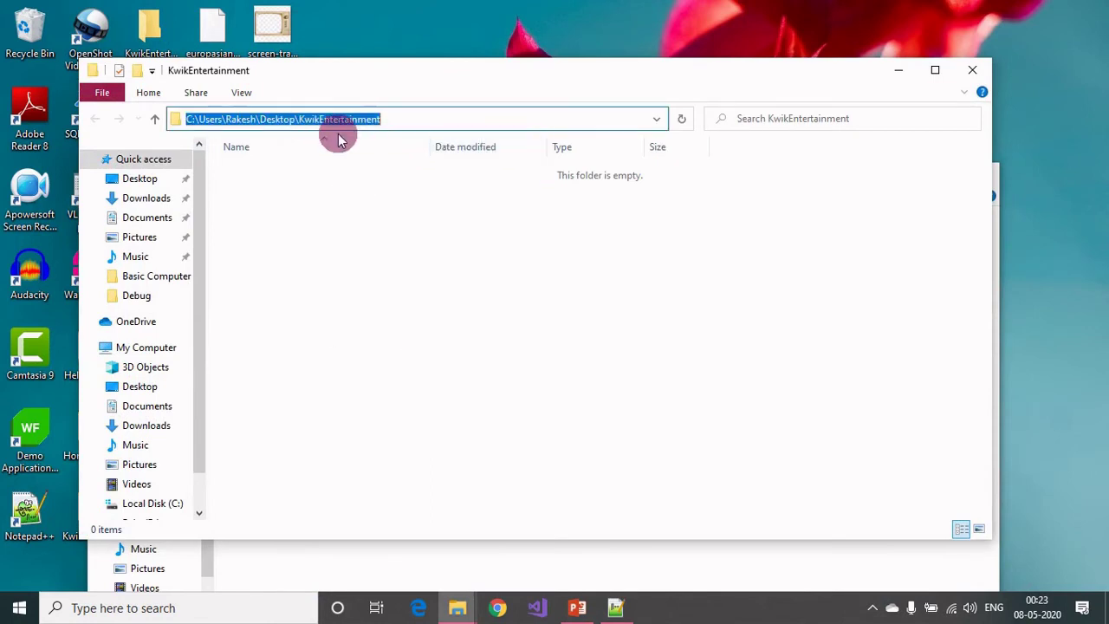
- Close the KwikEntertainment window and paste its copied path over the address in the maximized My Folder window
left_click(971, 70)
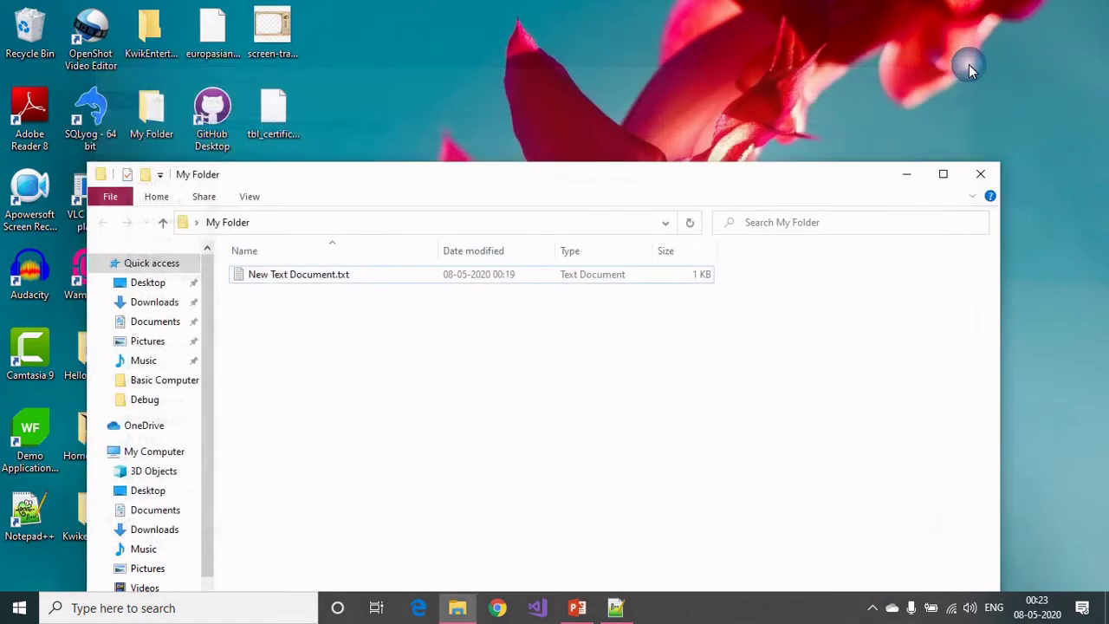
left_click(944, 173)
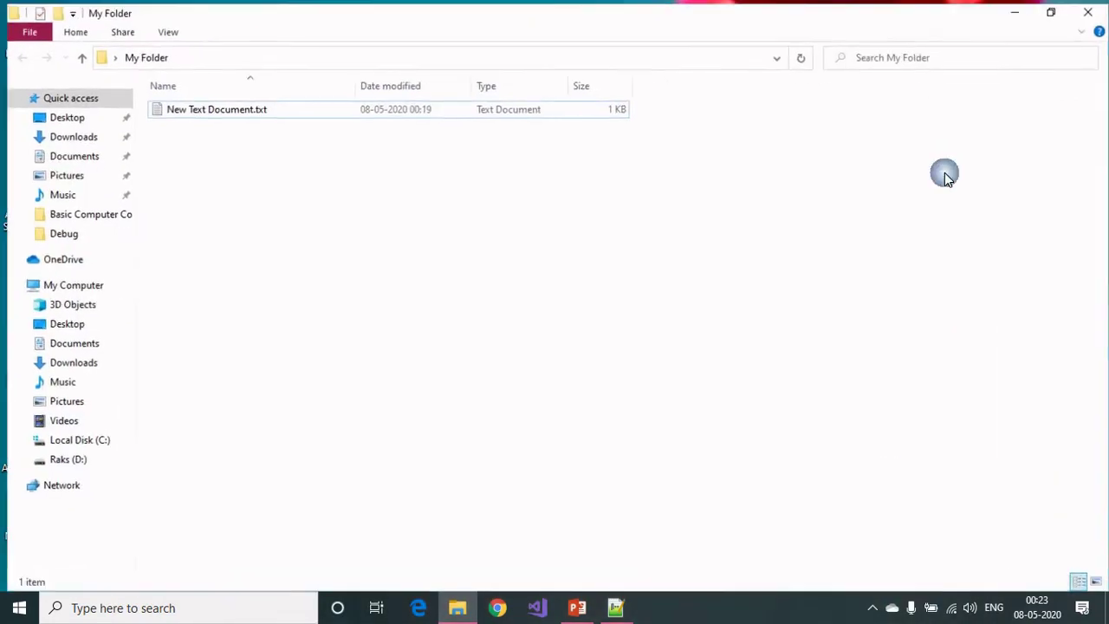
left_click(404, 55)
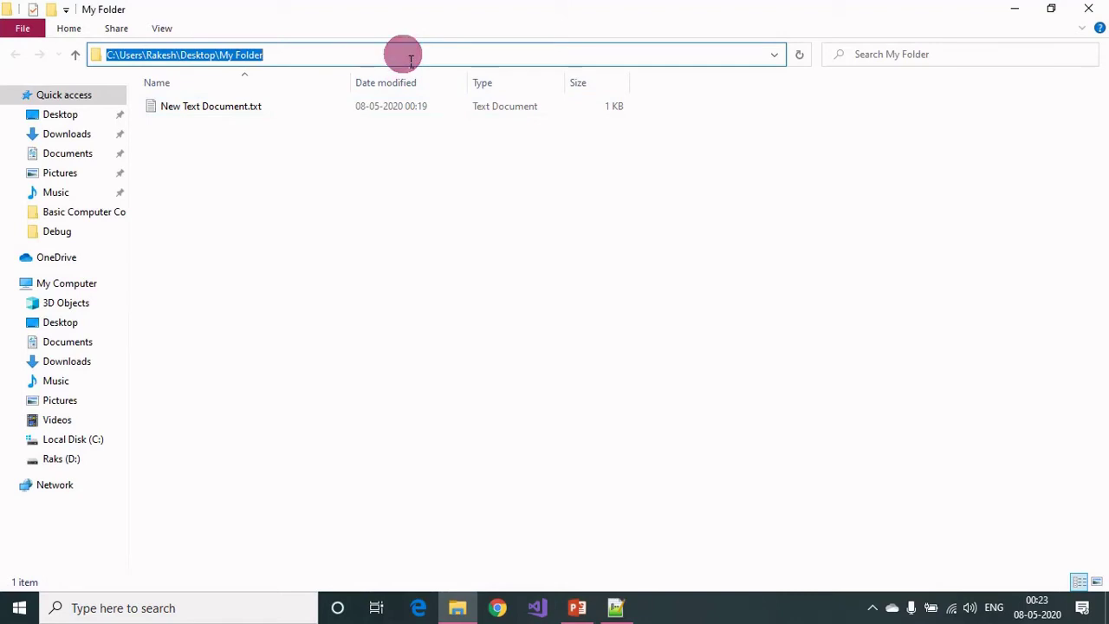
right_click(406, 57)
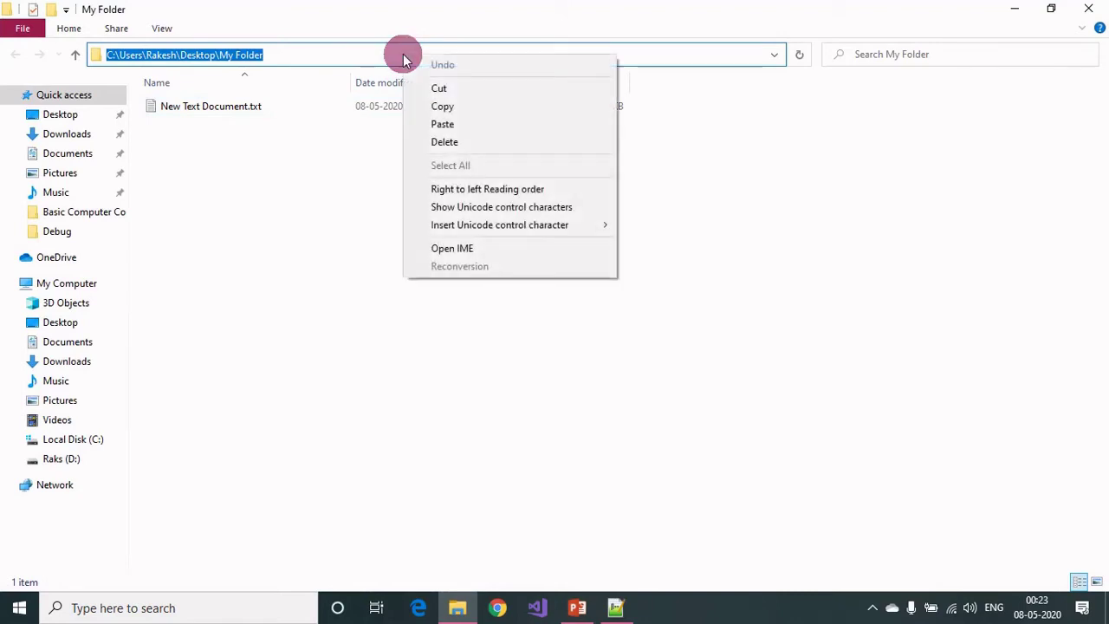
left_click(439, 124)
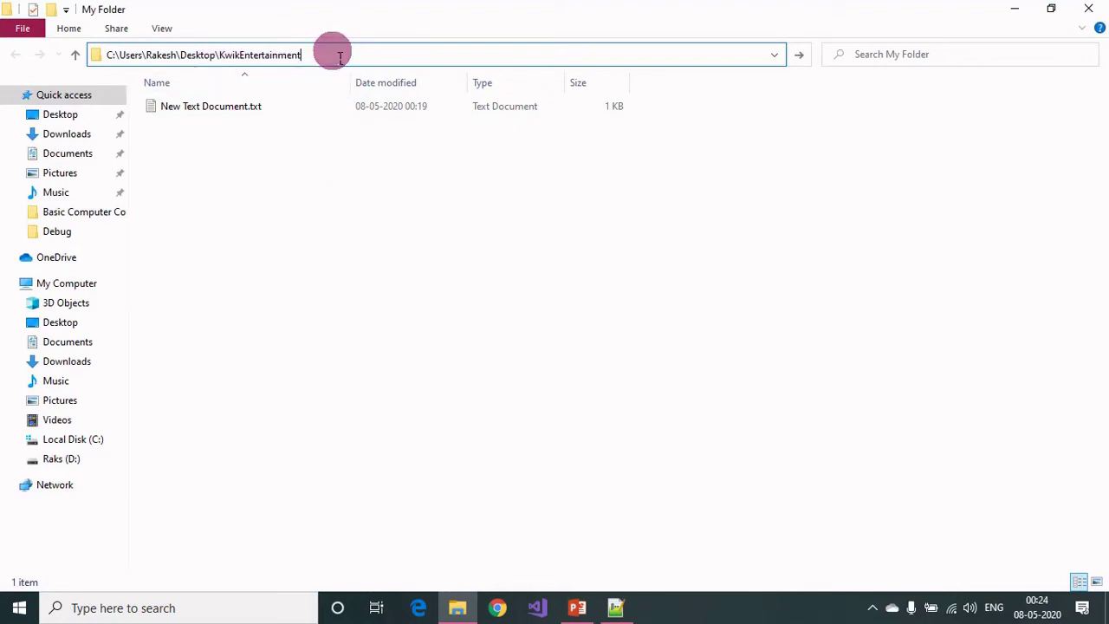
- Go to the pasted path so the KwikEntertainment folder opens in the same window
left_click(341, 240)
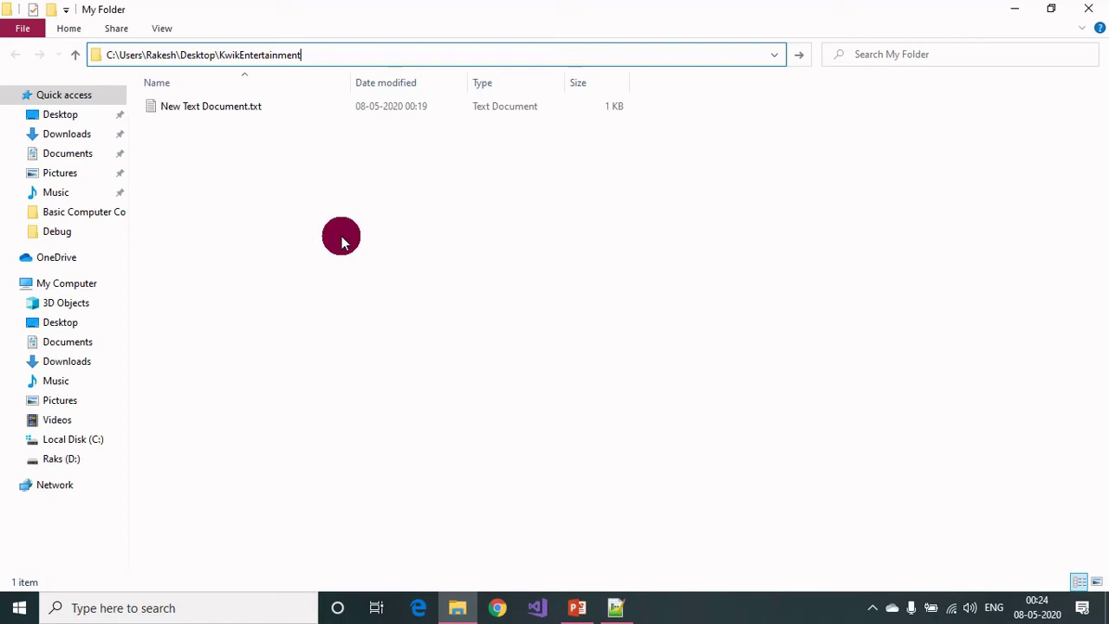
left_click(799, 57)
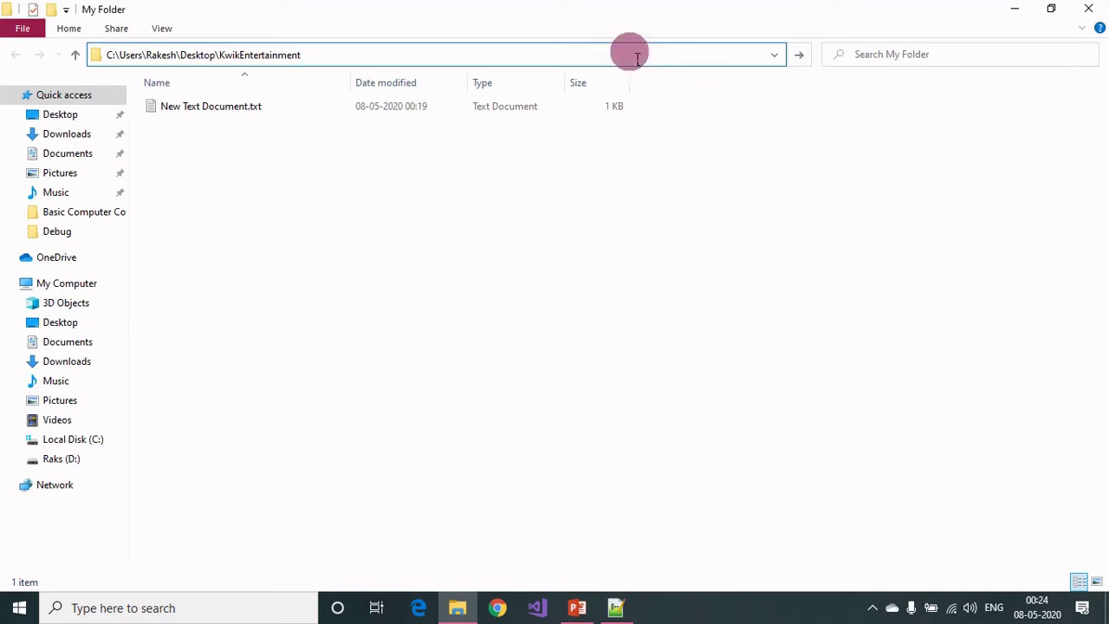
left_click(798, 59)
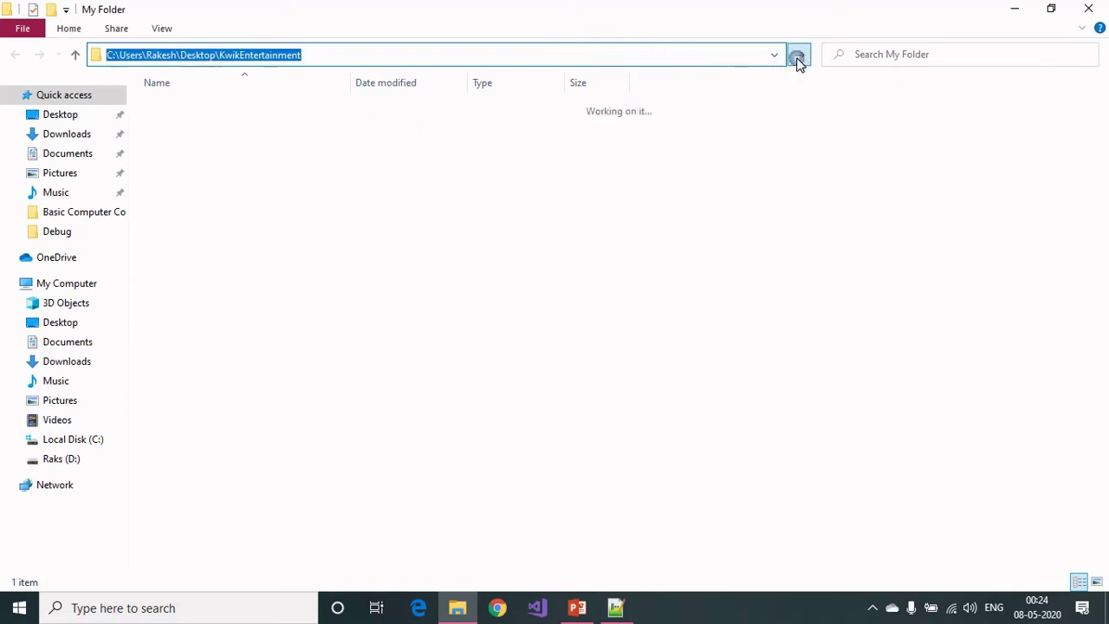
left_click_drag(245, 137, 761, 357)
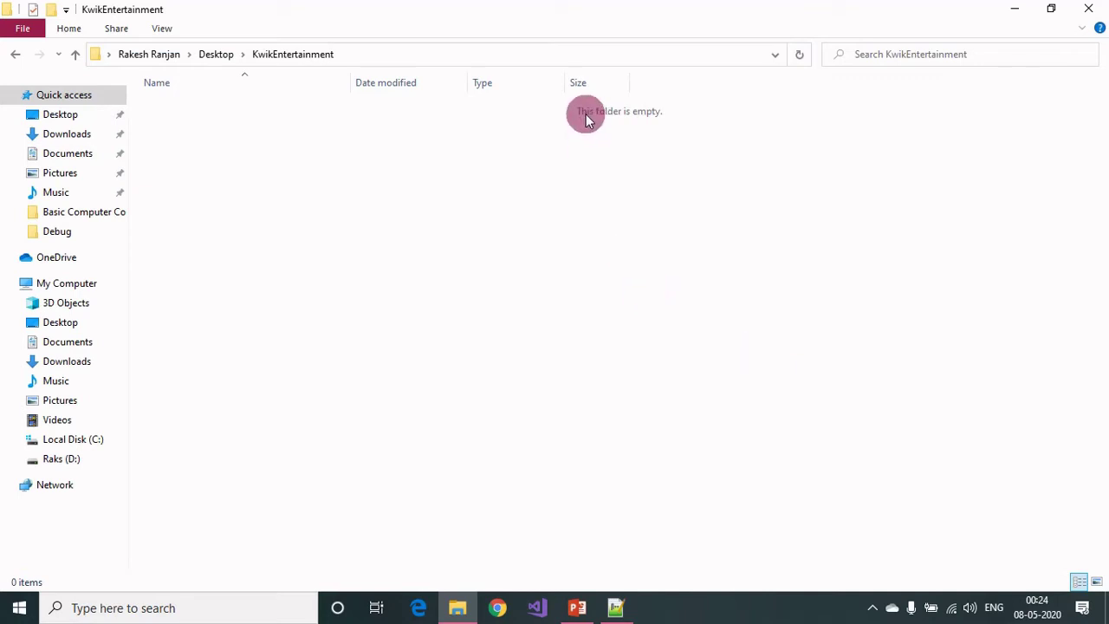
left_click_drag(585, 113, 731, 228)
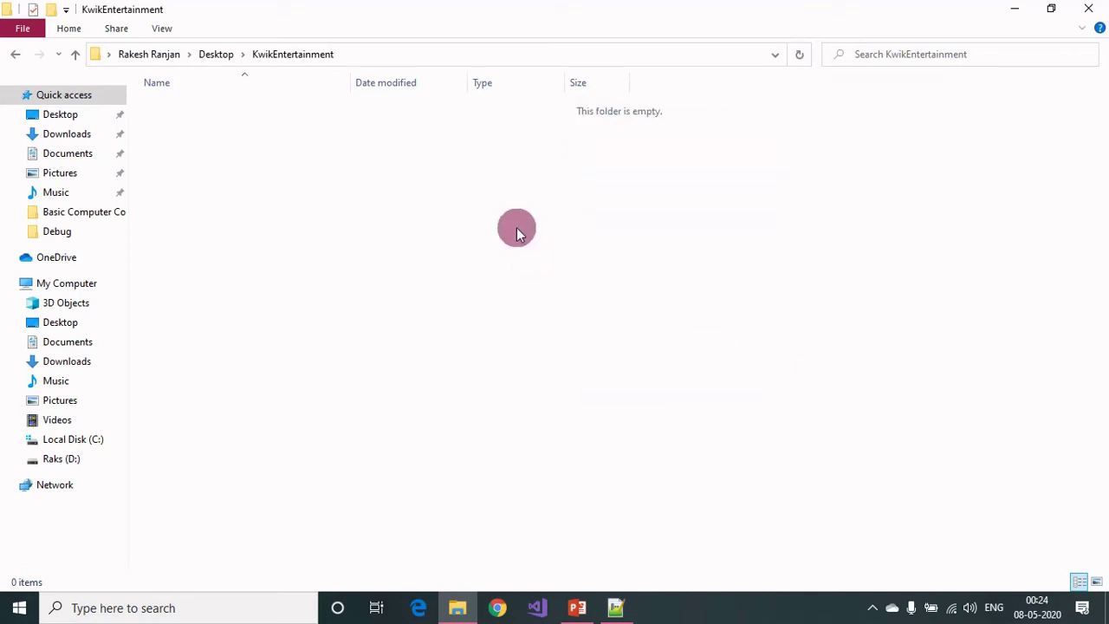
- Display the KwikEntertainment folder's full path in the address bar twice more, and close the window
left_click(384, 57)
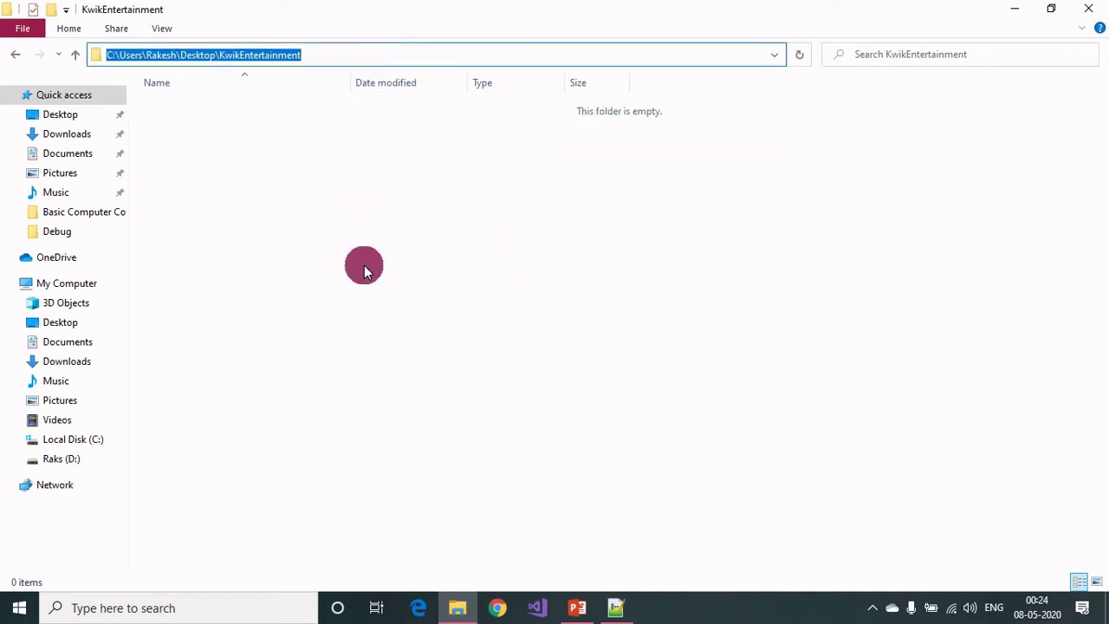
left_click(364, 265)
left_click(365, 53)
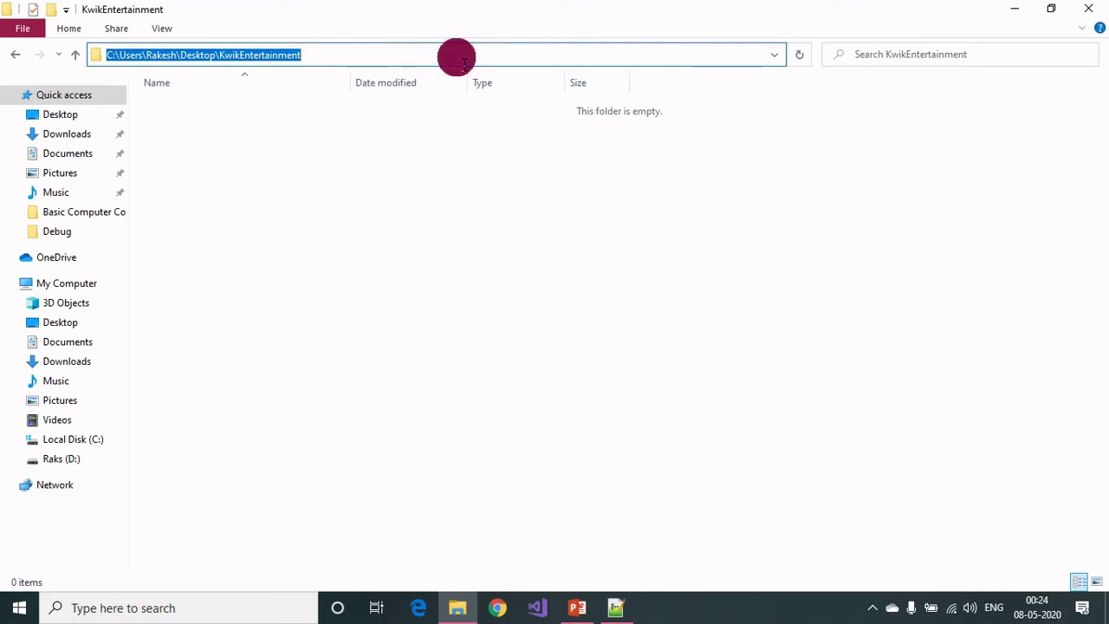
left_click(812, 171)
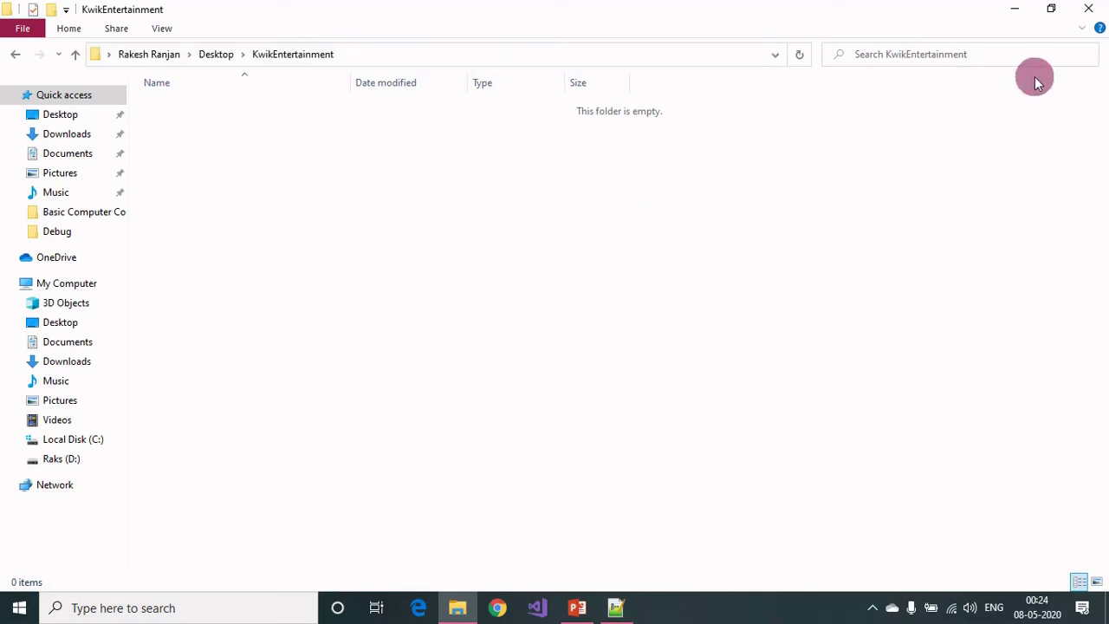
left_click(1088, 9)
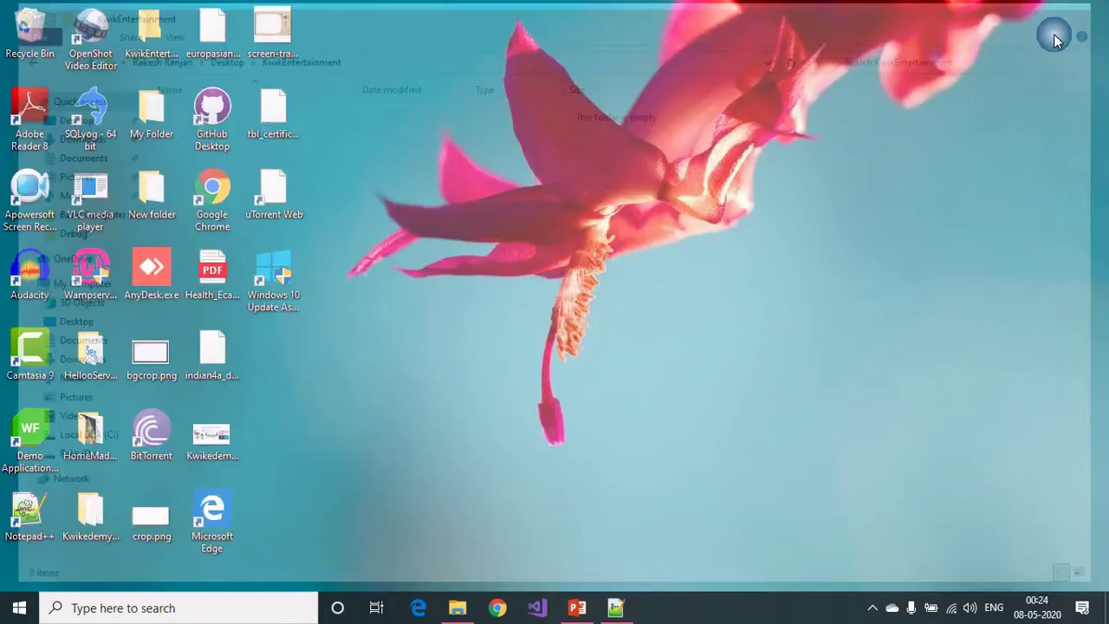
- Switch to PowerPoint and highlight the Keyboard Shortcuts topic on the Tutorial Part -7 title slide to review it
left_click(576, 609)
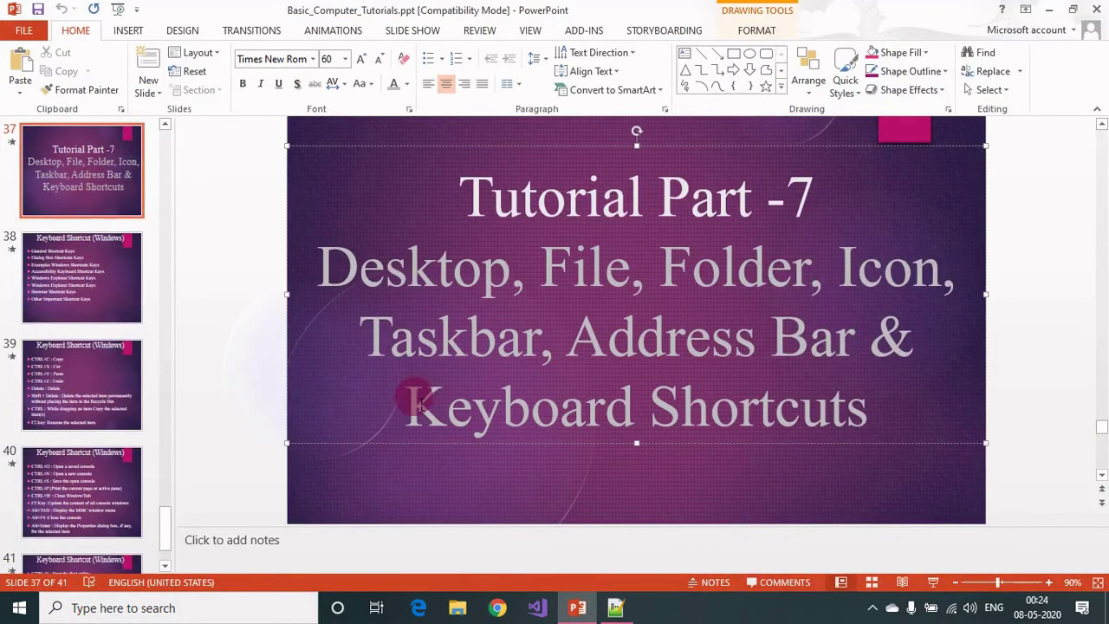
left_click_drag(407, 405, 870, 412)
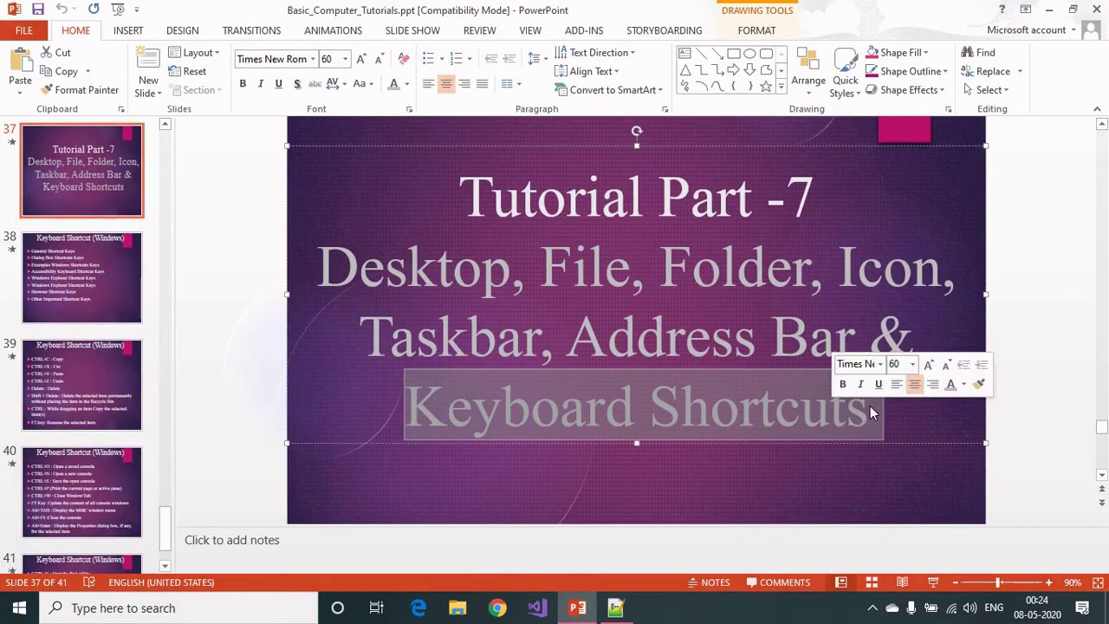
left_click(911, 422)
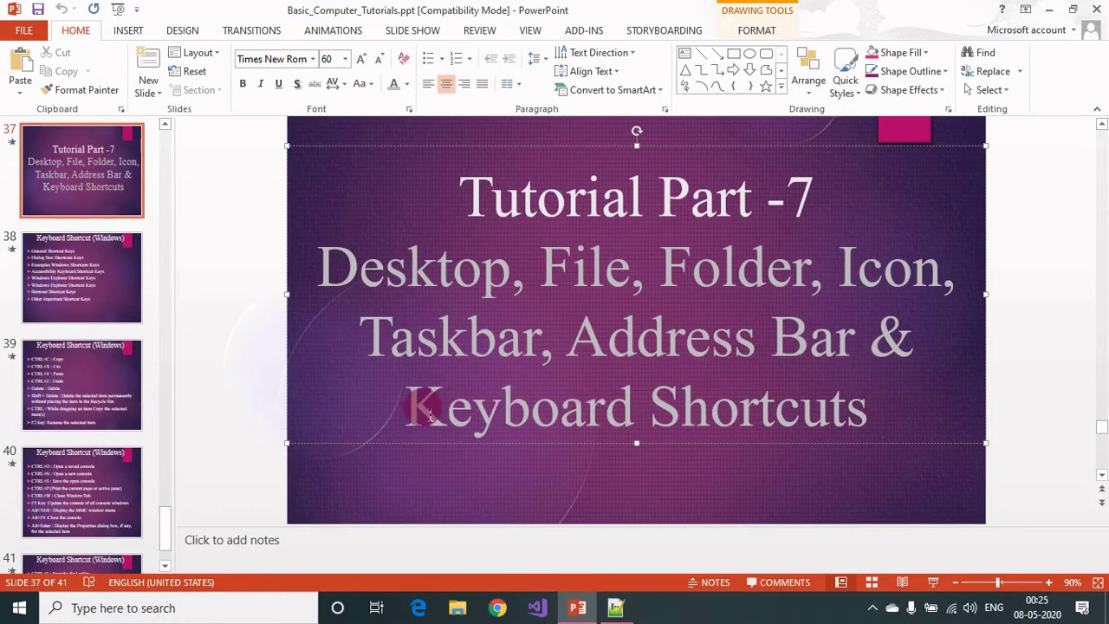
- Highlight the Keyboard Shortcuts topic on the title slide once more, and minimize PowerPoint to return to the desktop
left_click_drag(424, 412, 921, 409)
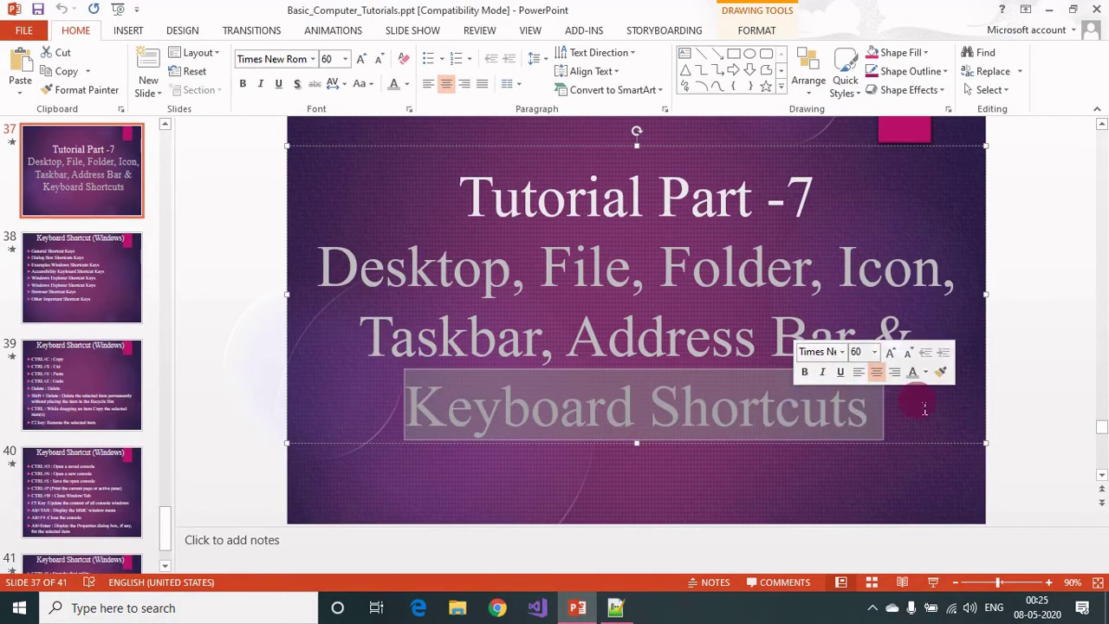
left_click(921, 408)
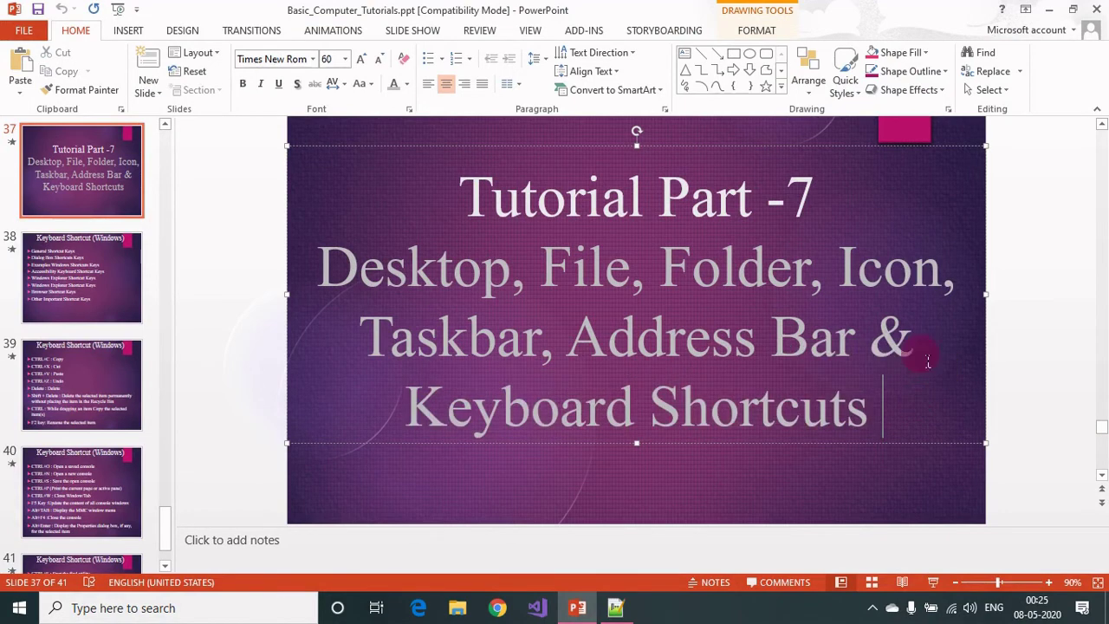
left_click(1049, 8)
- Refresh the Windows desktop twice
right_click(832, 101)
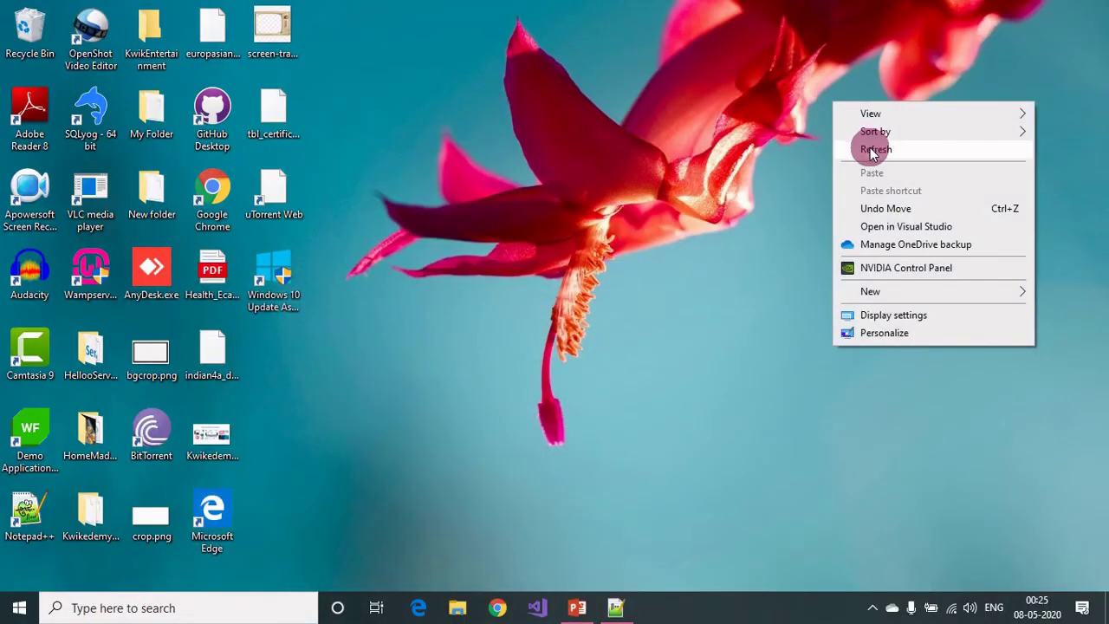
left_click(866, 149)
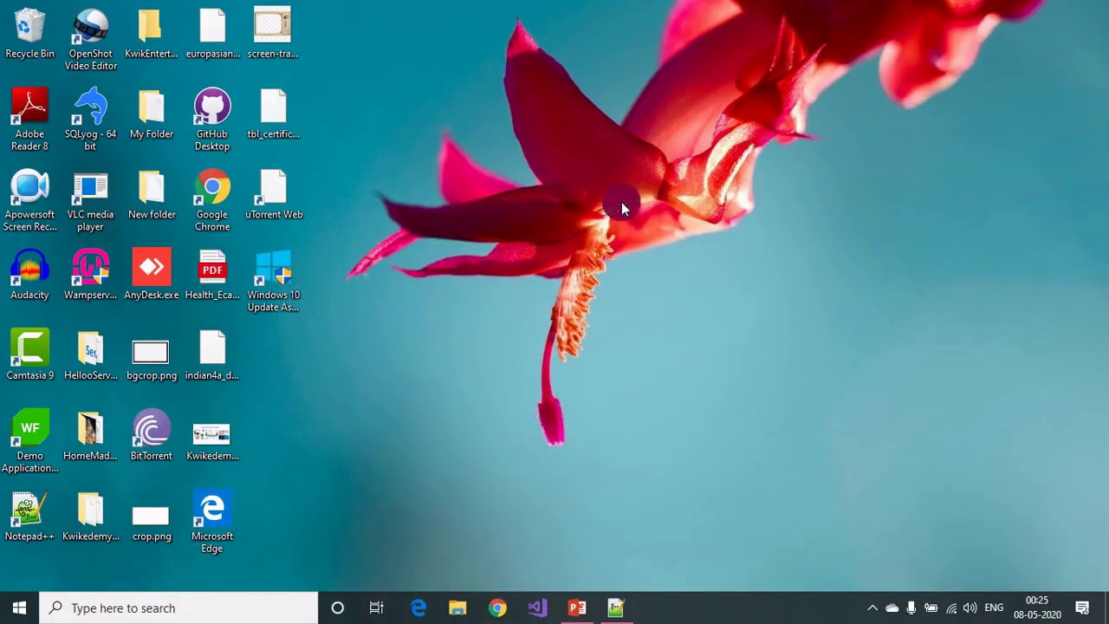
right_click(499, 203)
left_click(523, 242)
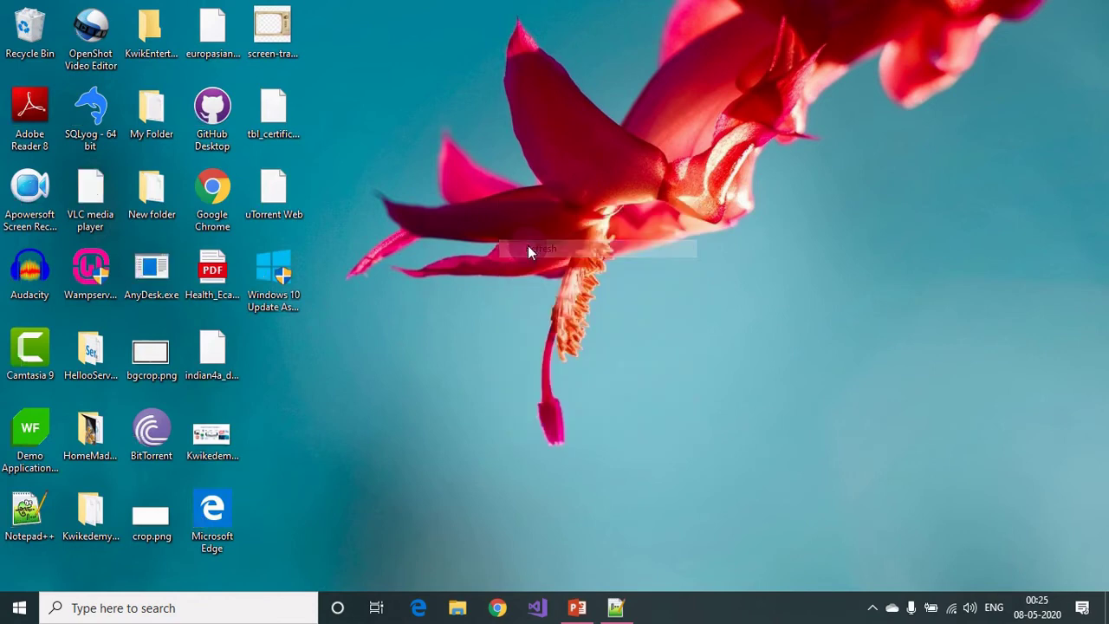
- Create a new folder on the desktop and name it Photos
left_click(509, 186)
right_click(509, 186)
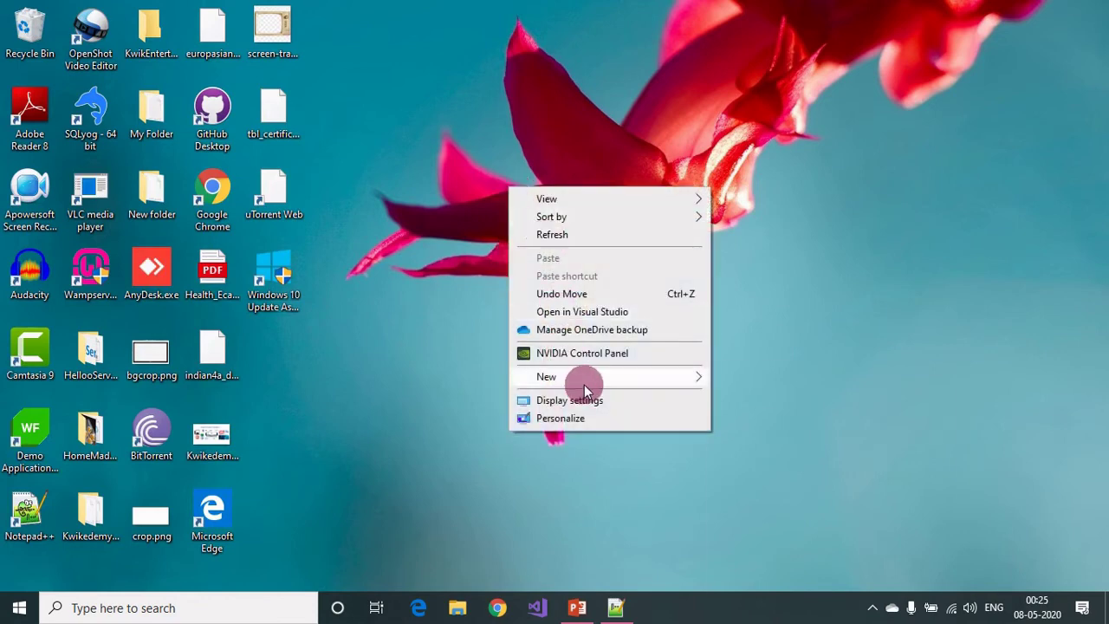
mouse_move(588, 380)
left_click(729, 378)
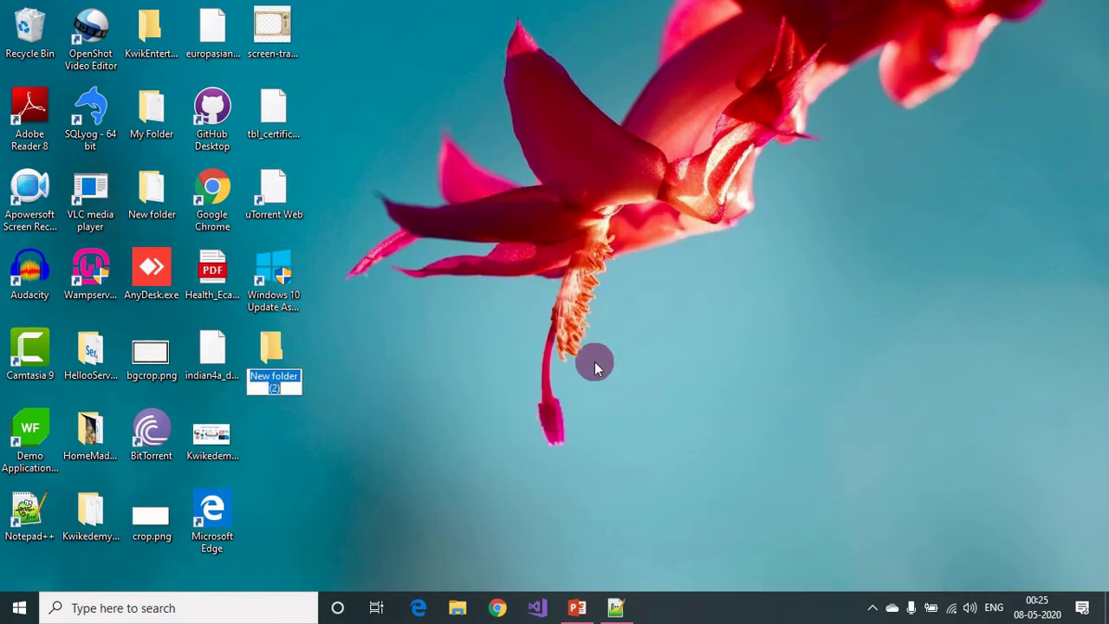
type("Photos")
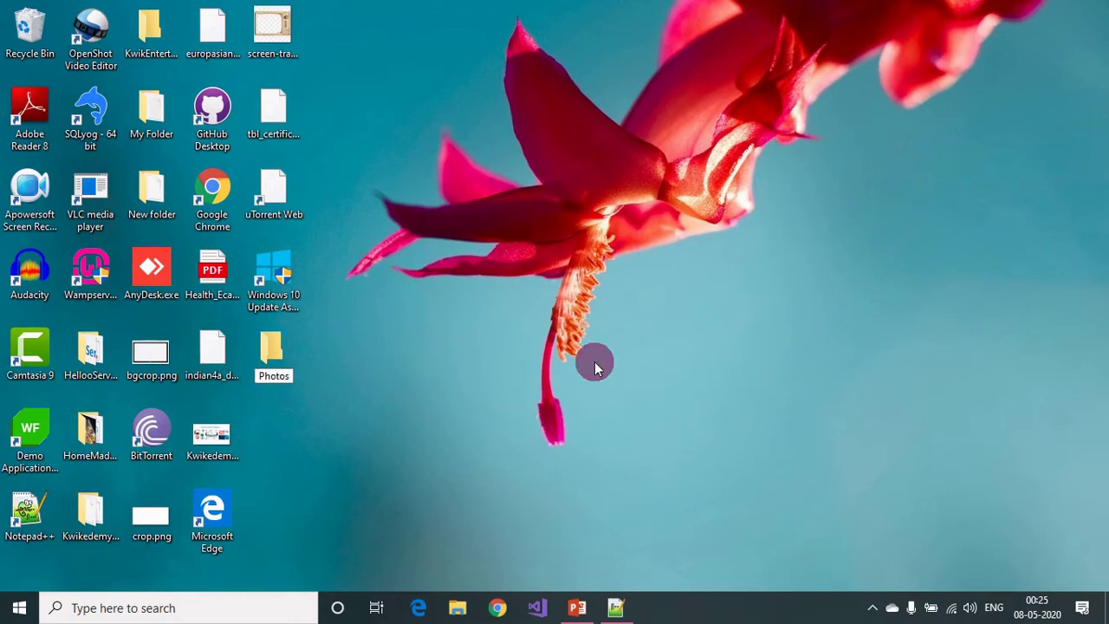
key("Return")
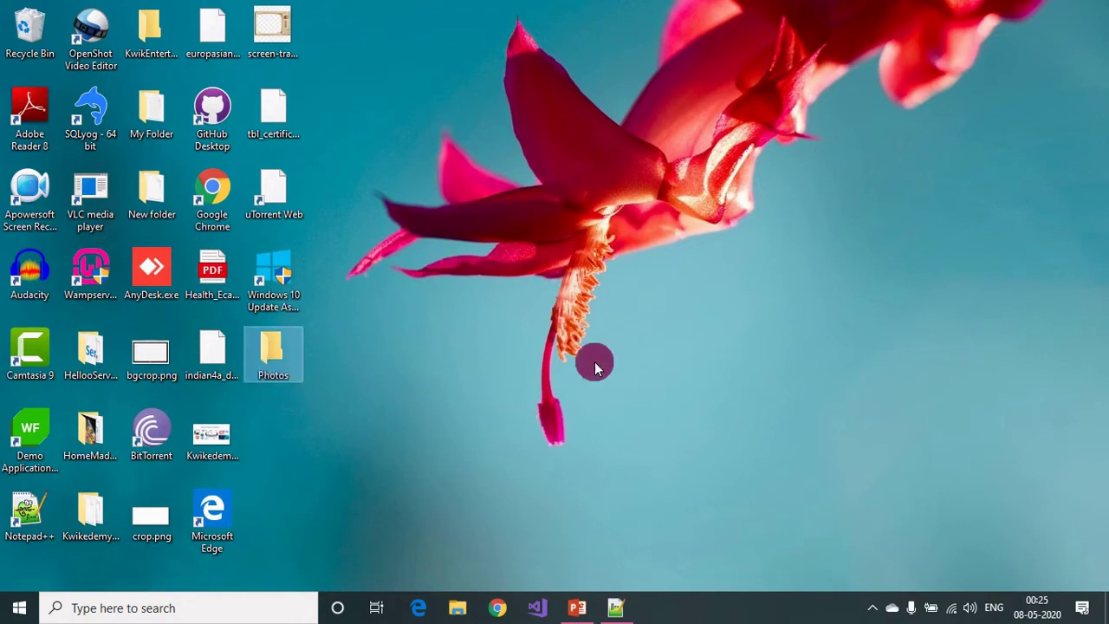
- Select the KwikedemyBG.png, crop.png and screen-transparent.png images on the desktop together and cut them
left_click(225, 437)
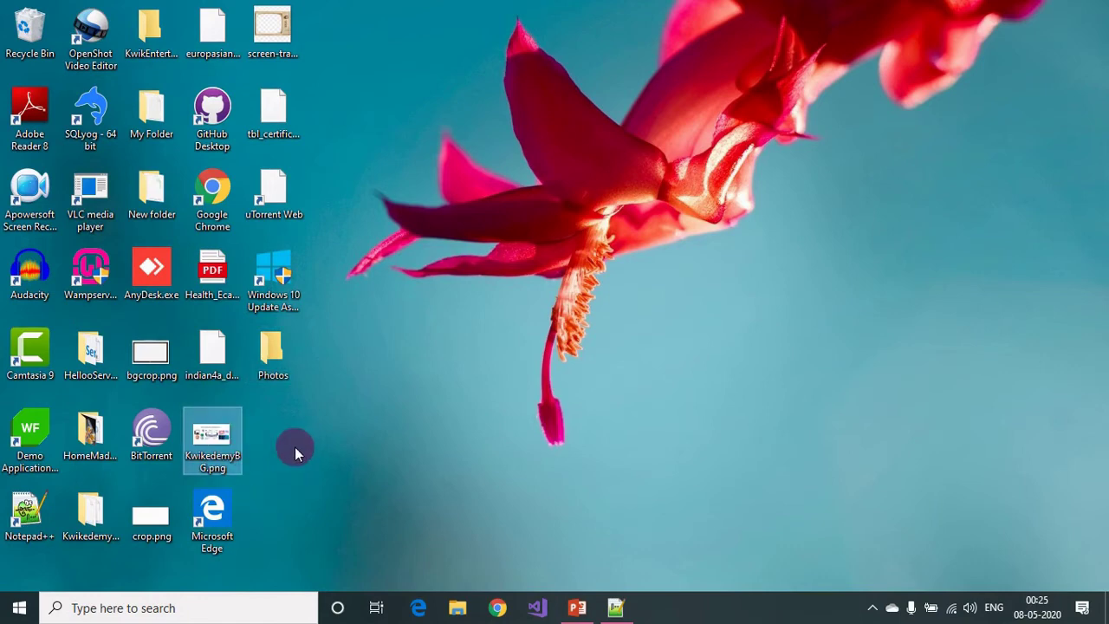
left_click(152, 520)
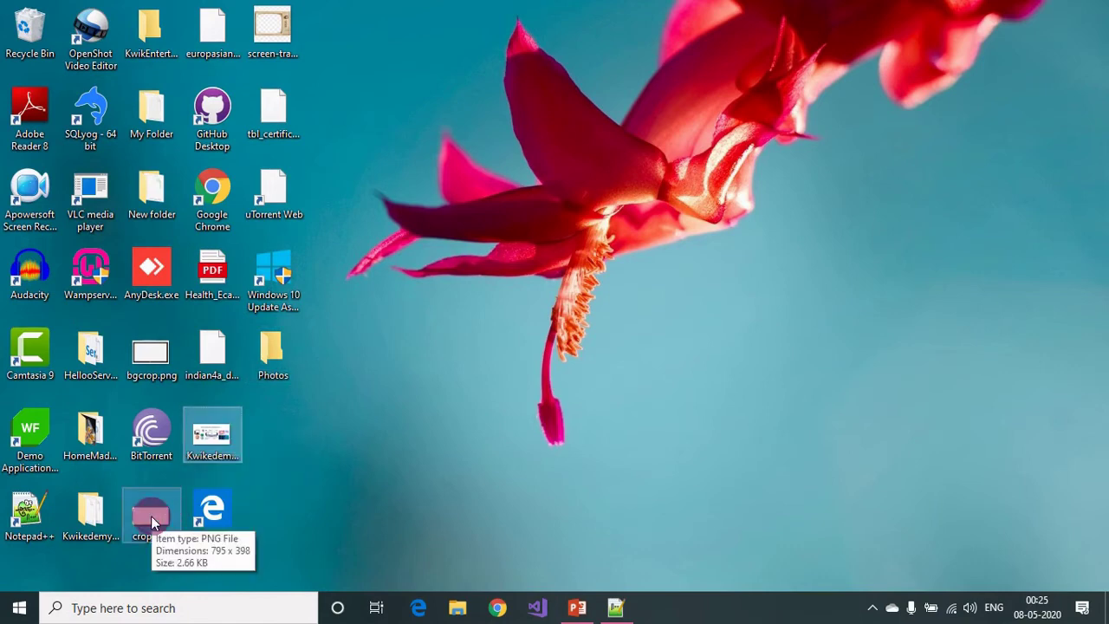
left_click(270, 32)
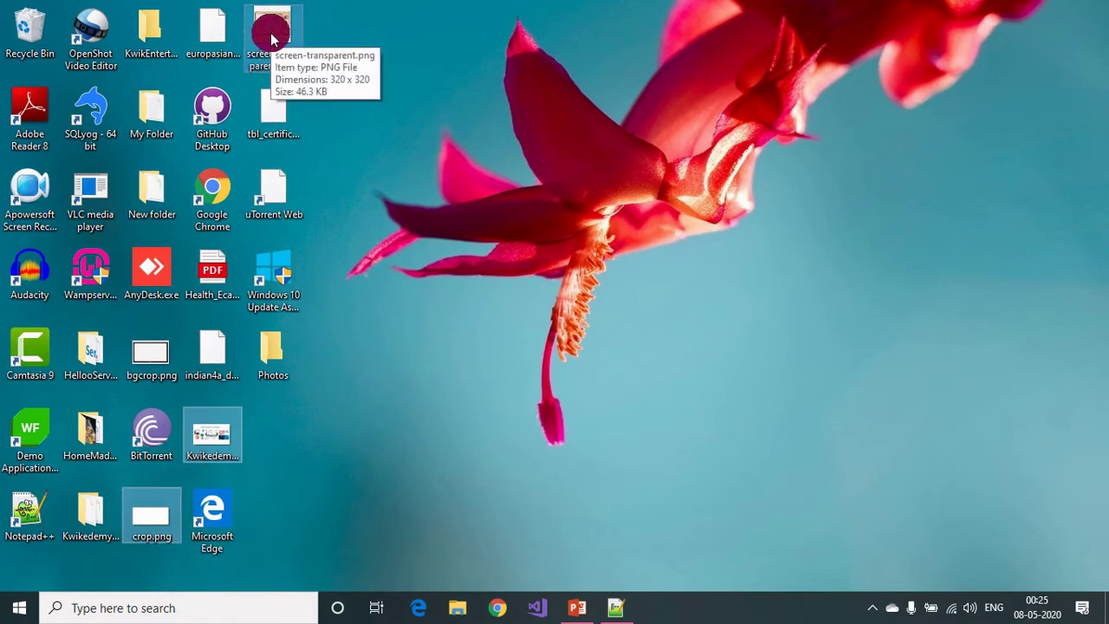
right_click(271, 39)
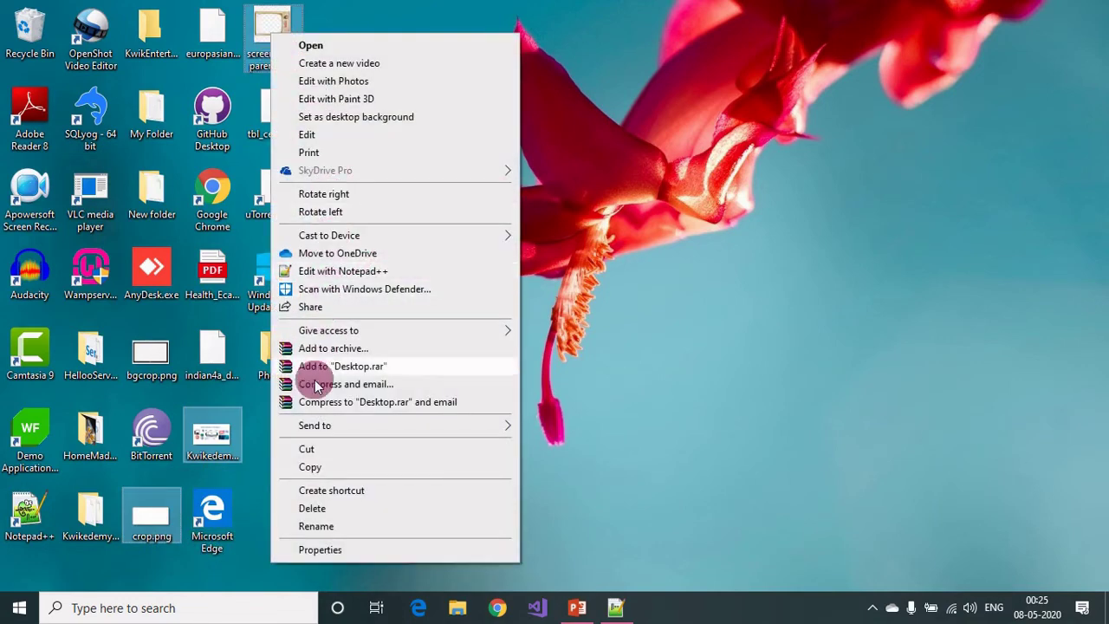
left_click(310, 456)
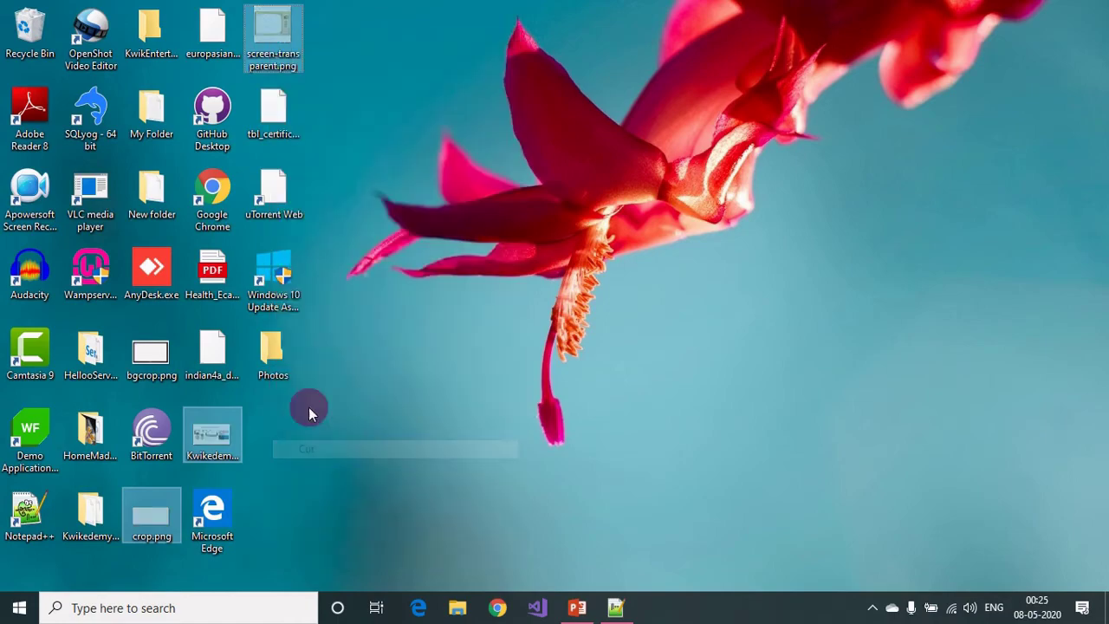
- Open the Photos folder and paste the three cut images into it
left_click(272, 364)
double_click(272, 364)
right_click(572, 292)
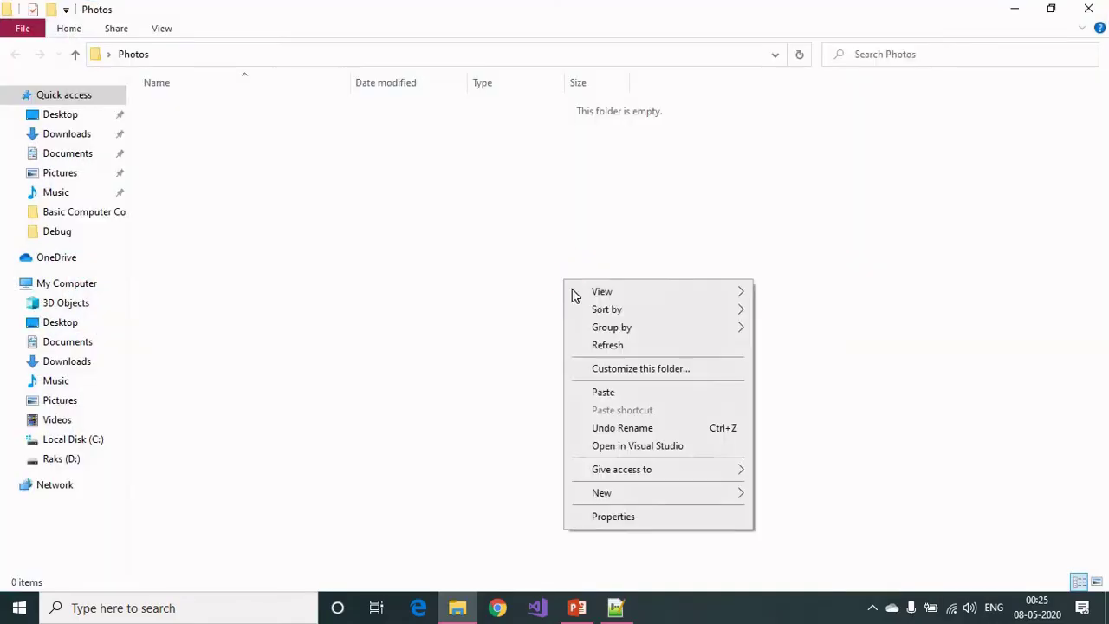
left_click(597, 389)
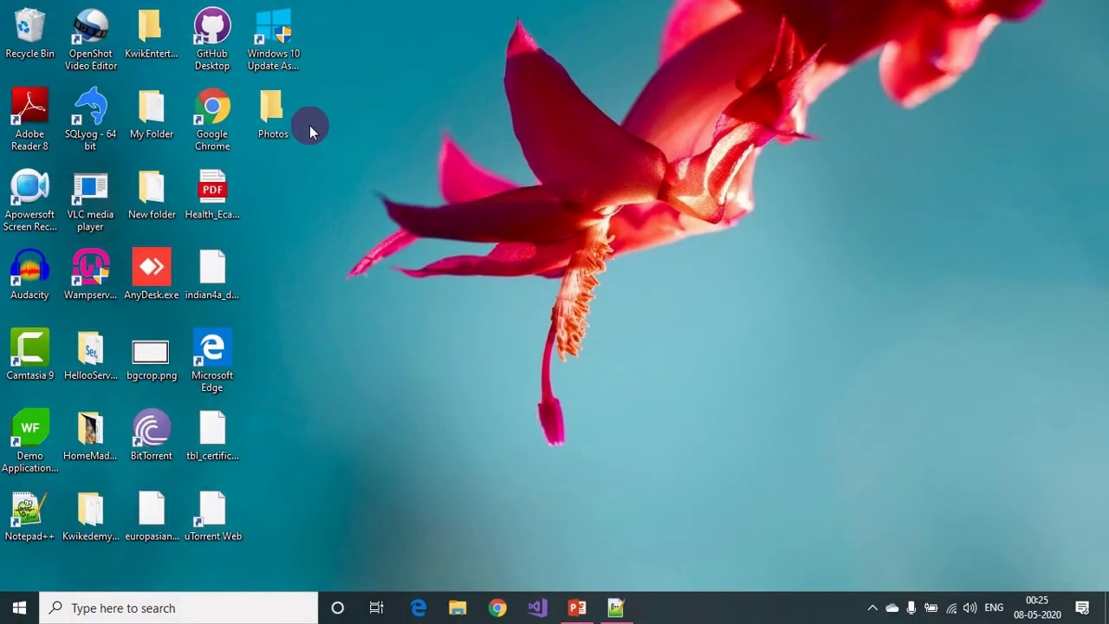
- Open the properties of the Photos folder on the desktop and move the dialog higher on the screen
left_click(282, 124)
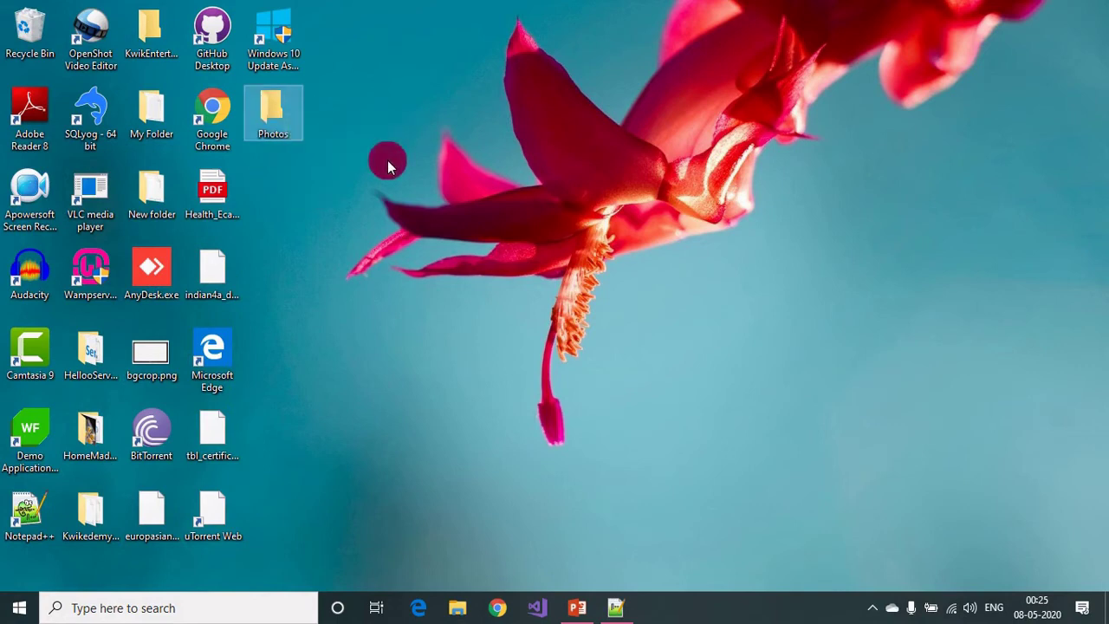
left_click(275, 114)
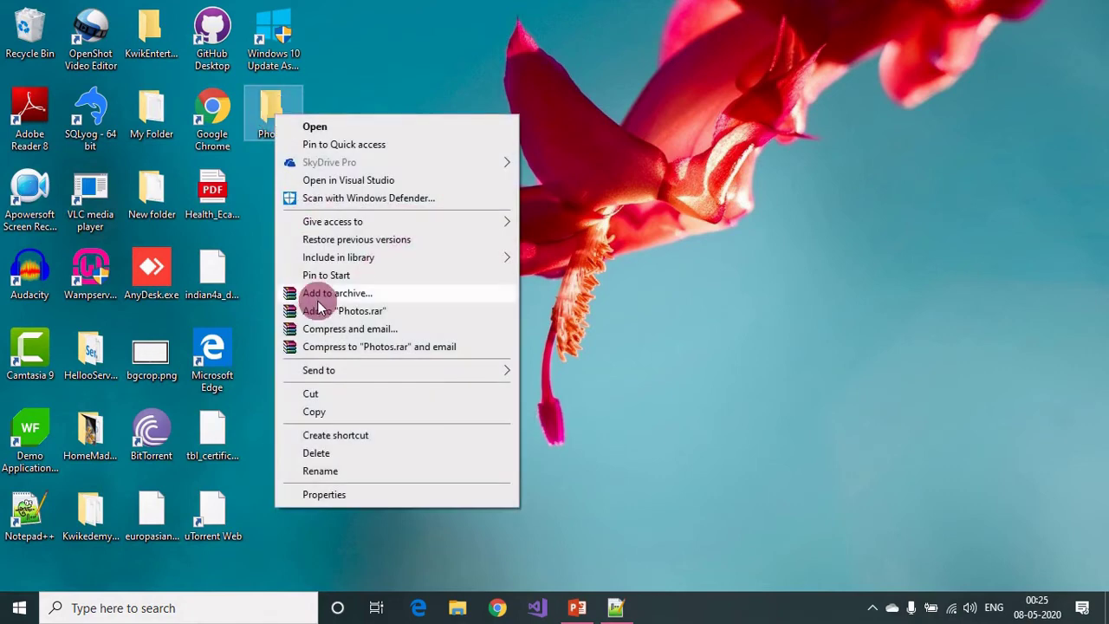
left_click(326, 495)
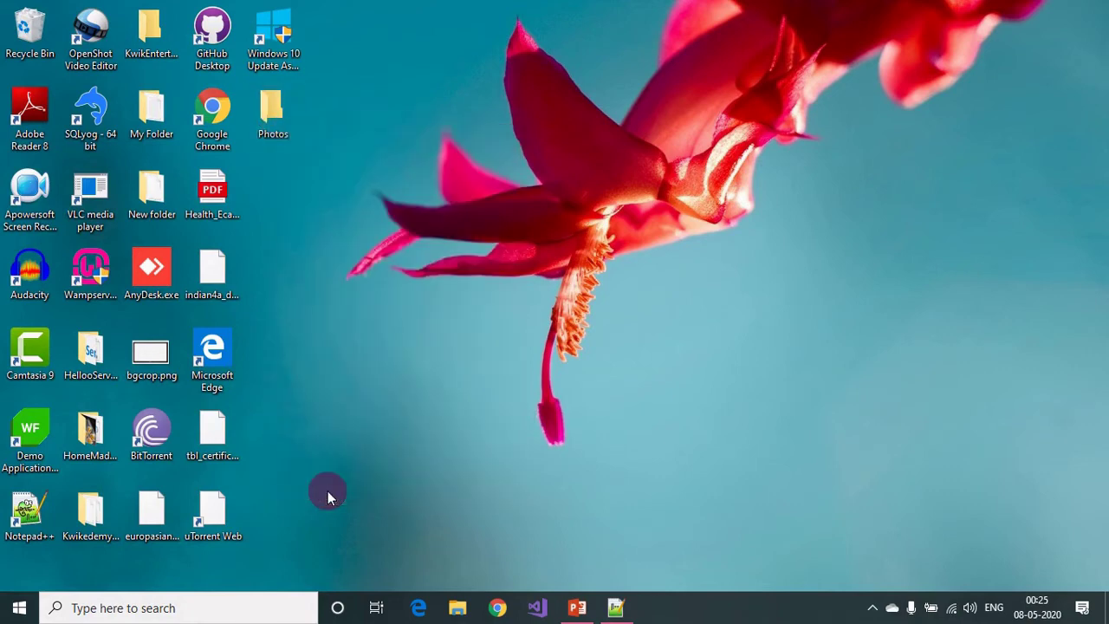
left_click_drag(418, 127, 451, 75)
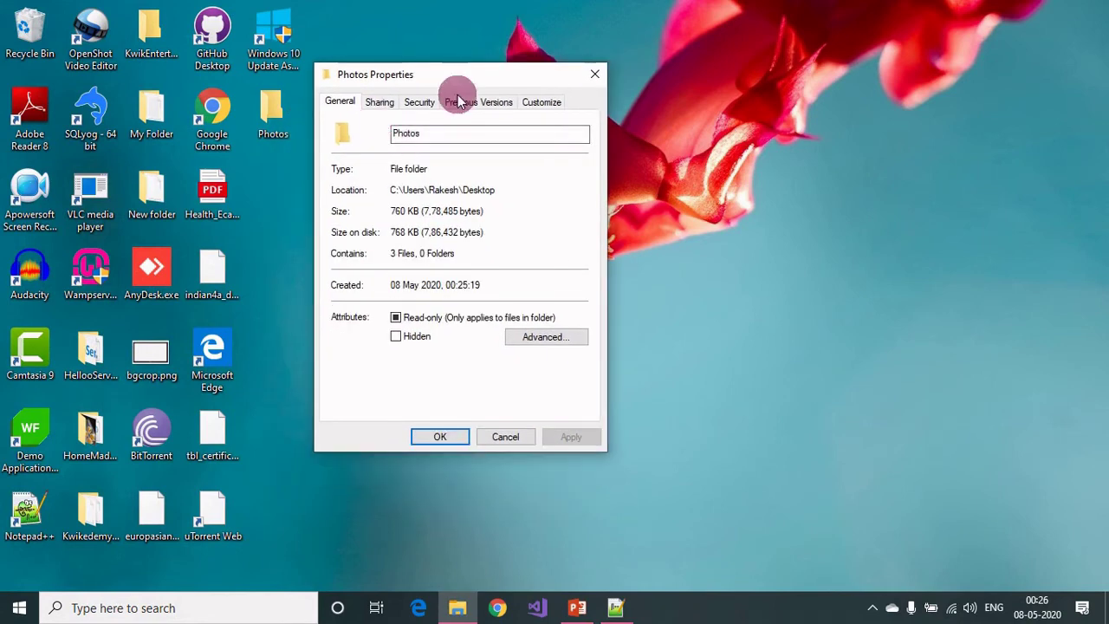
- Look through the Photos folder's customization, general, sharing, security and previous-version properties
left_click(538, 103)
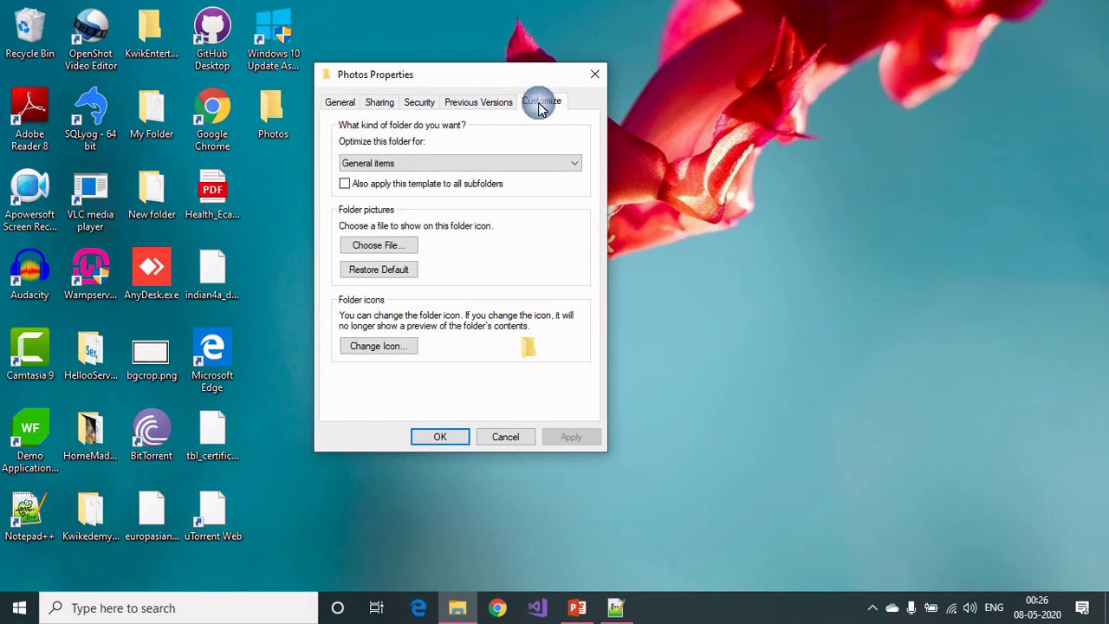
left_click(338, 103)
left_click(379, 103)
left_click(419, 104)
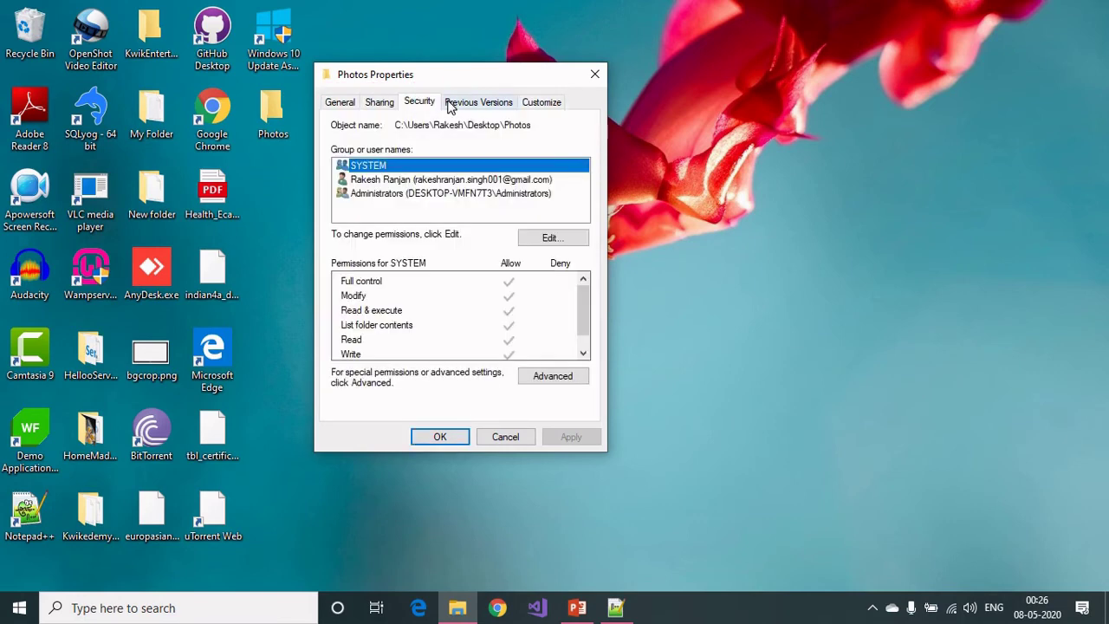
left_click(472, 102)
- Start changing the Photos folder's icon from its customization settings and browse the SHELL32.dll icons as far as the camera
left_click(538, 102)
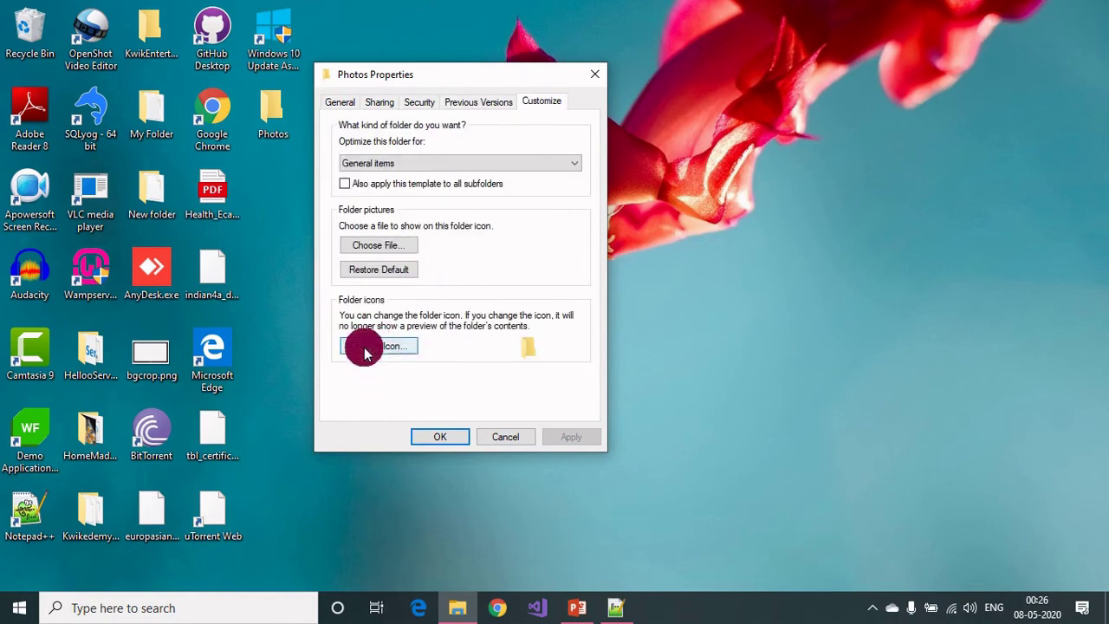
left_click(396, 346)
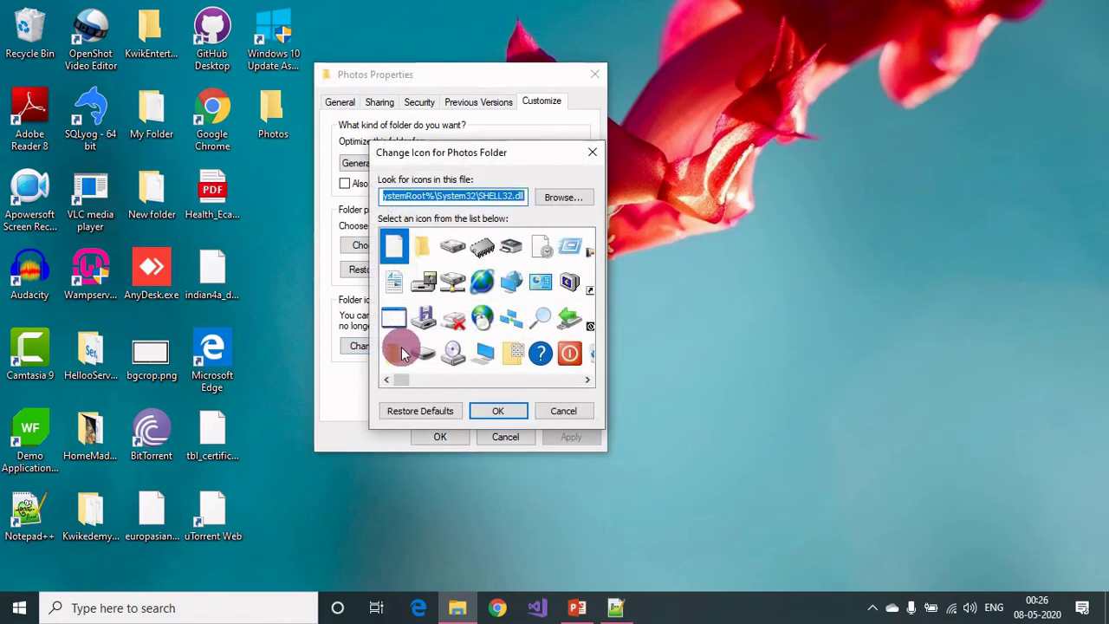
left_click_drag(498, 154, 643, 38)
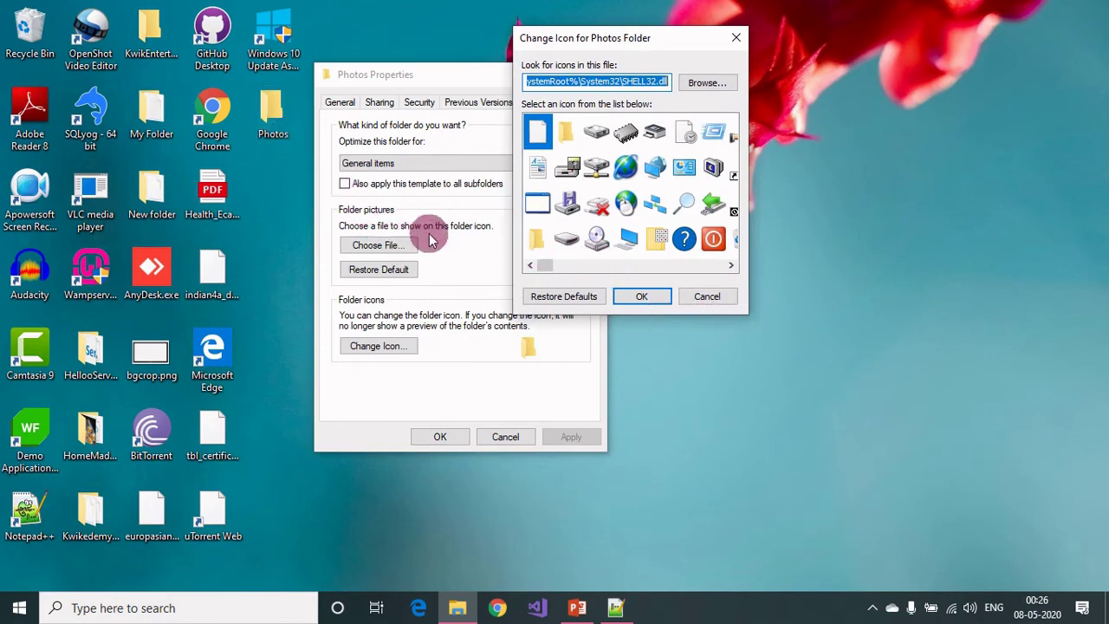
left_click(731, 266)
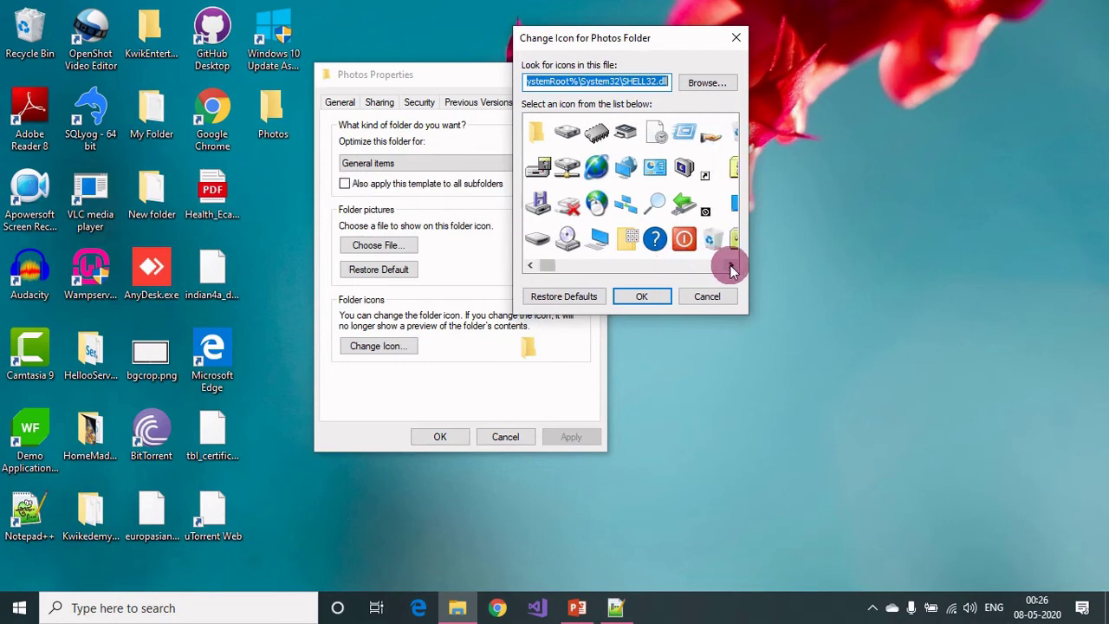
left_click_drag(730, 270, 614, 262)
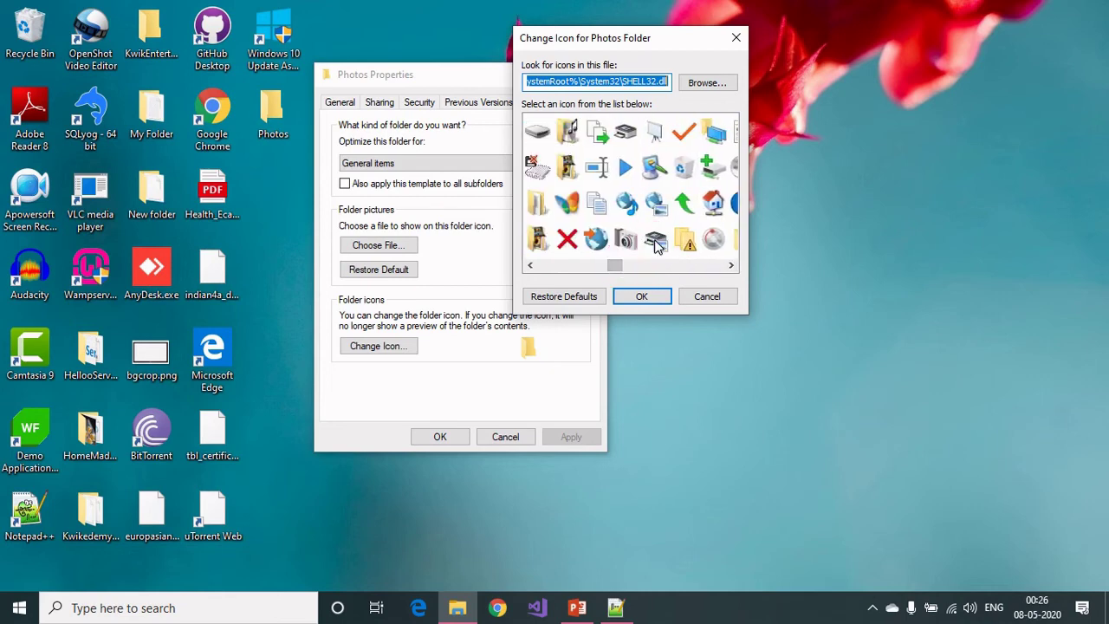
- Choose the camera icon for the Photos folder, apply it and close the folder's properties
left_click(657, 249)
left_click(624, 245)
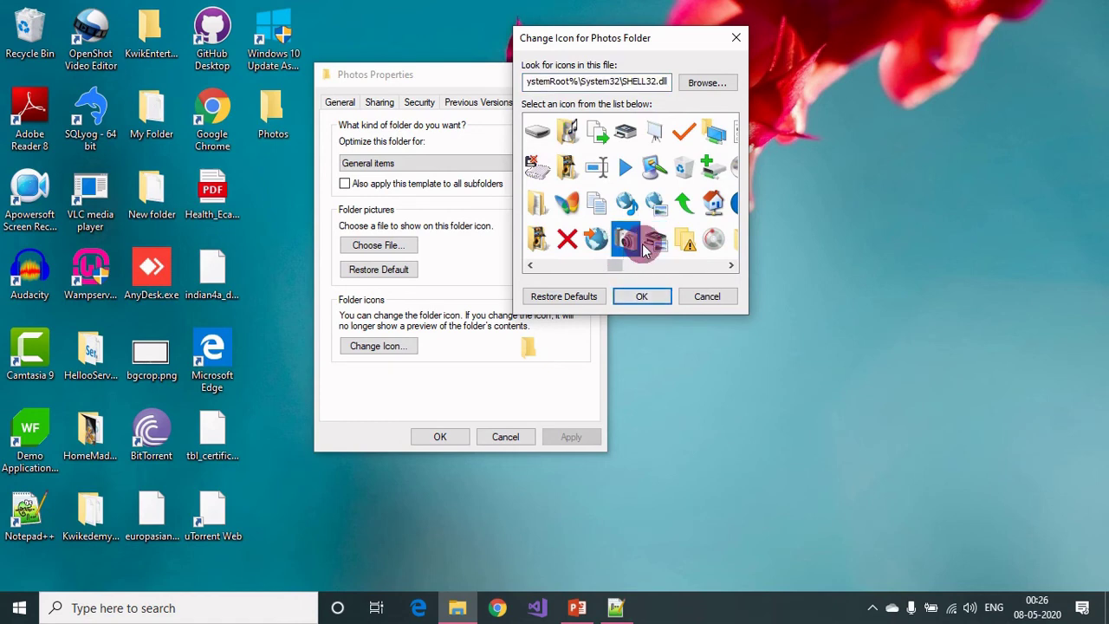
left_click(655, 249)
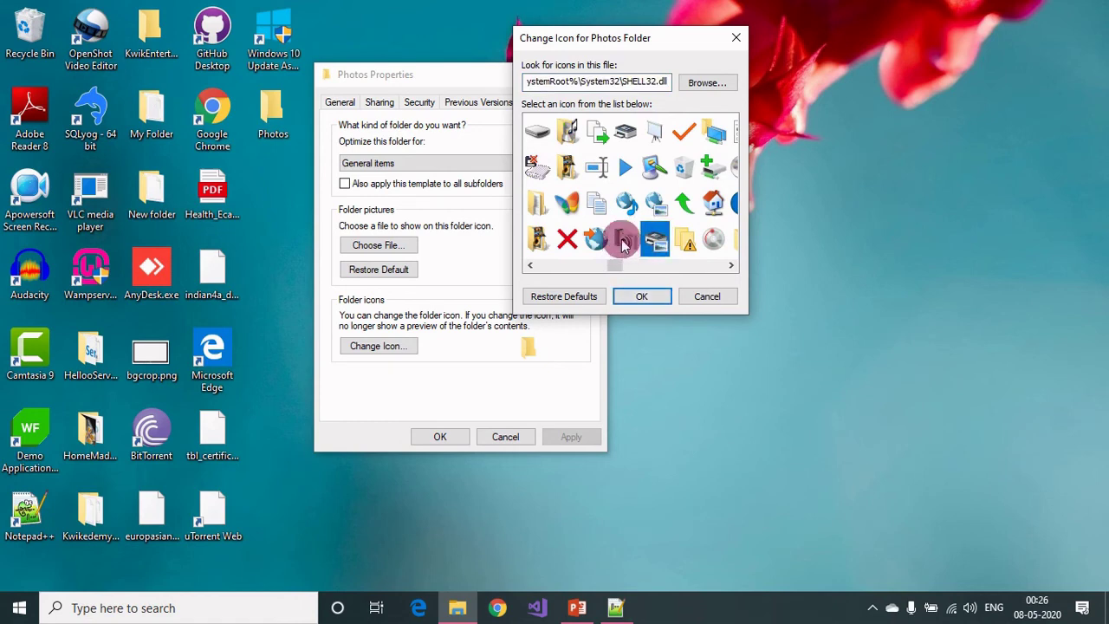
left_click(624, 246)
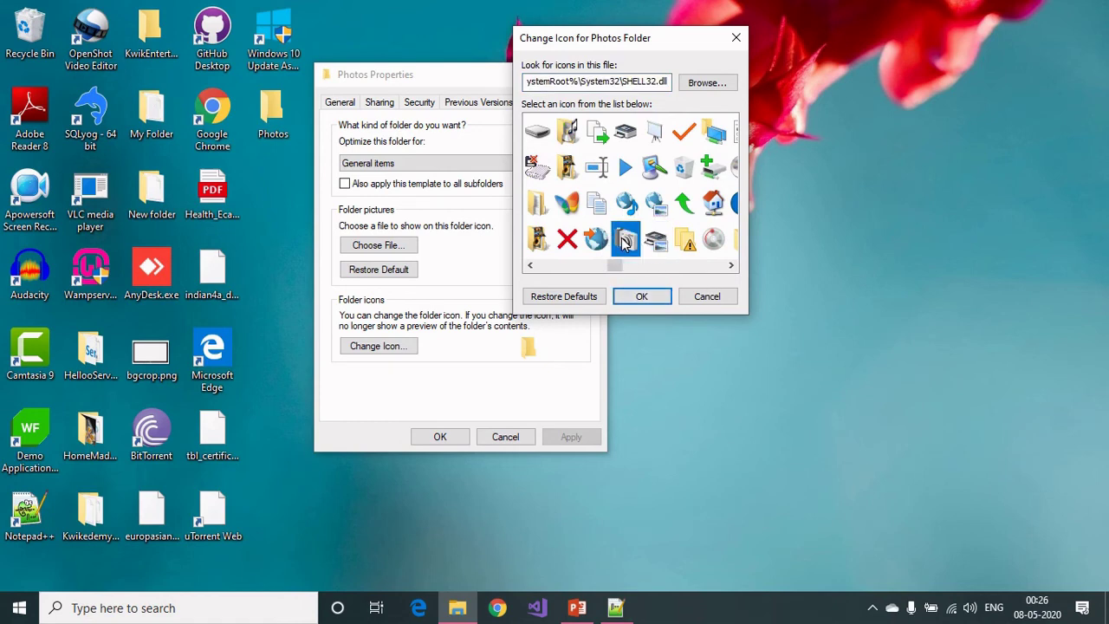
left_click(644, 297)
left_click(573, 437)
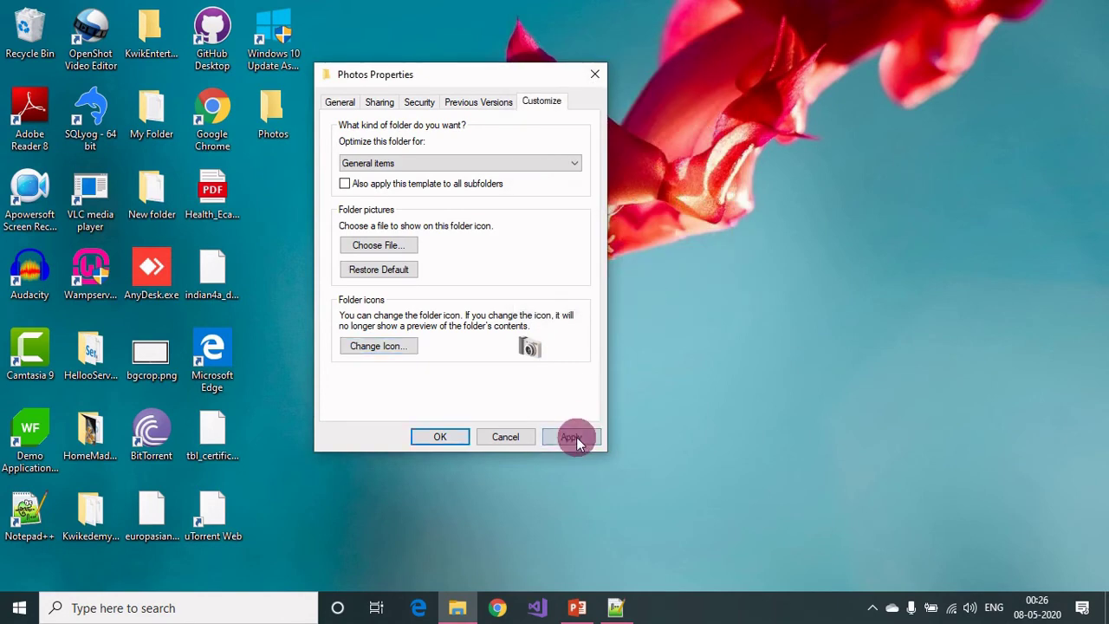
left_click(442, 436)
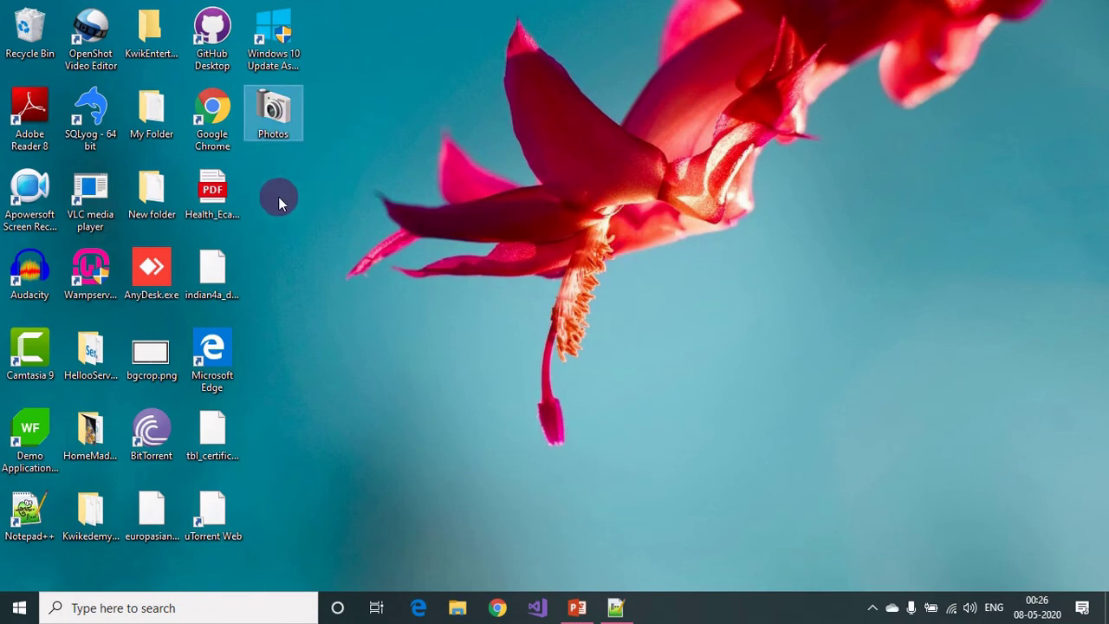
- Compare the KwikEntertainment folder with the Photos folder on the desktop and refresh the desktop
left_click(149, 33)
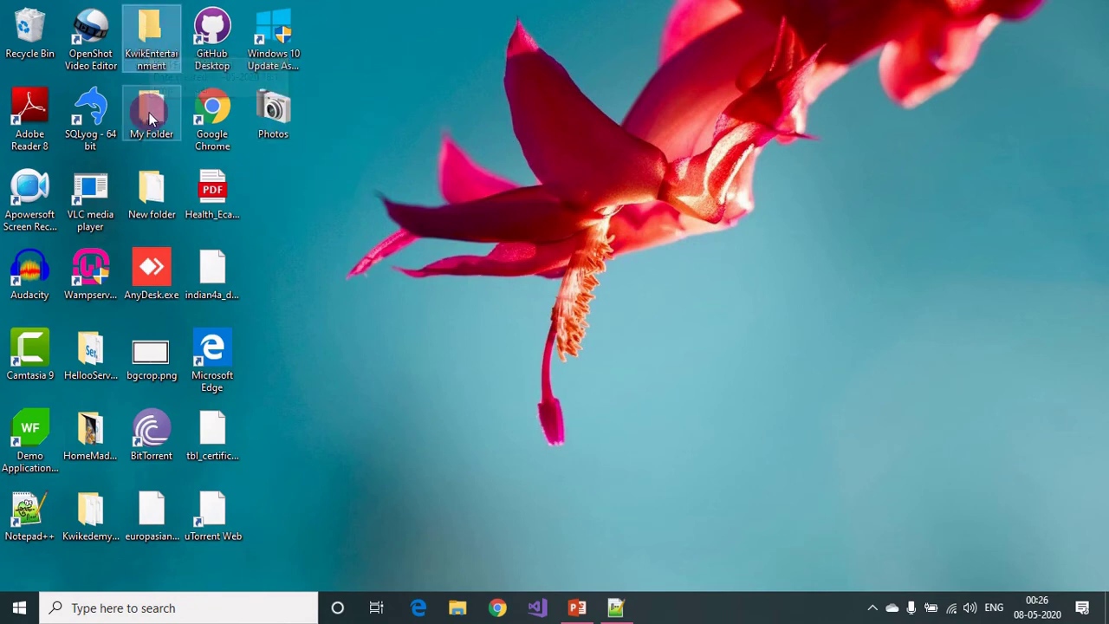
left_click(273, 111)
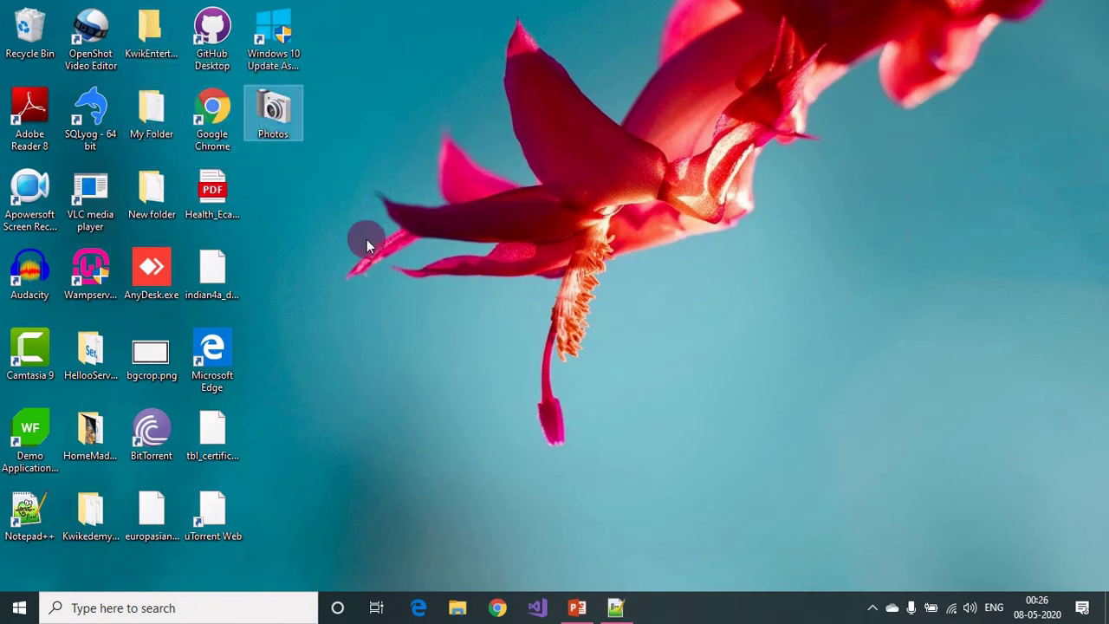
right_click(524, 180)
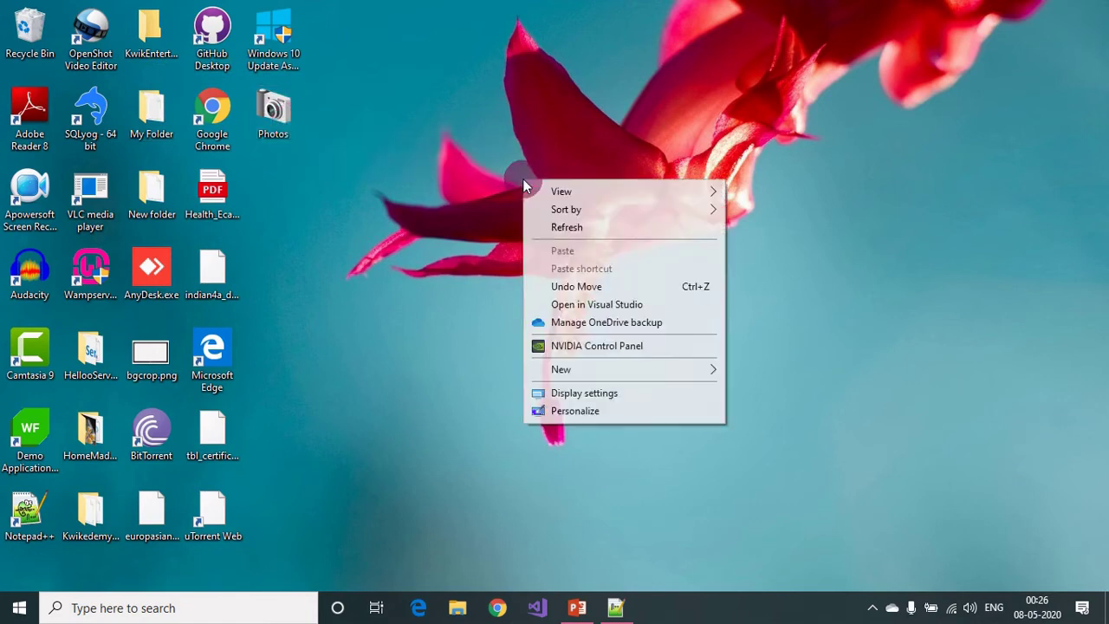
left_click(565, 228)
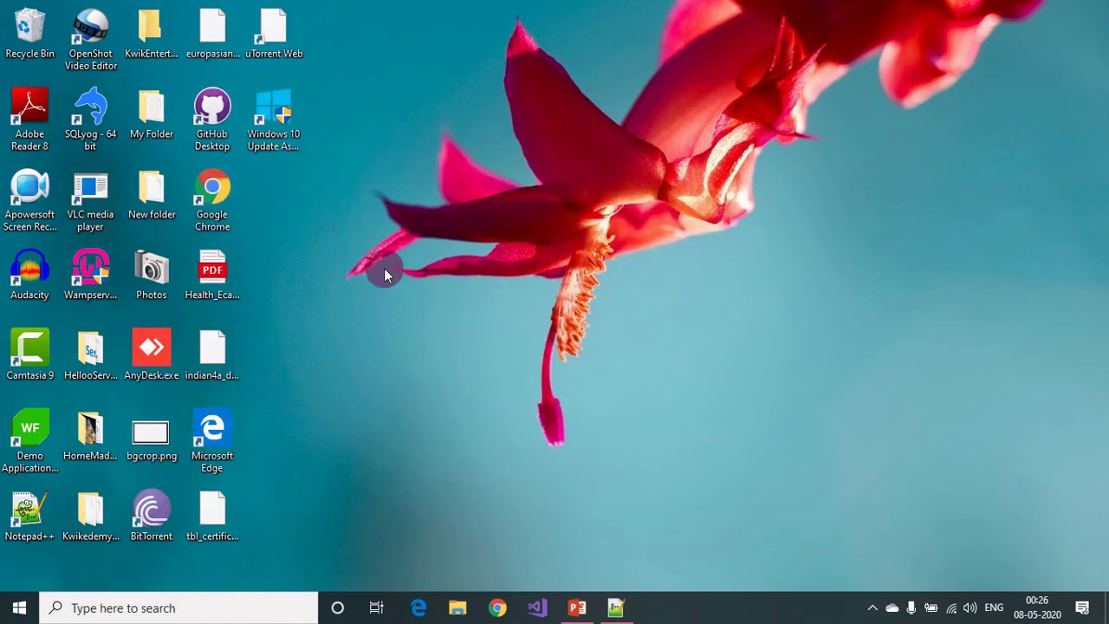
left_click(165, 281)
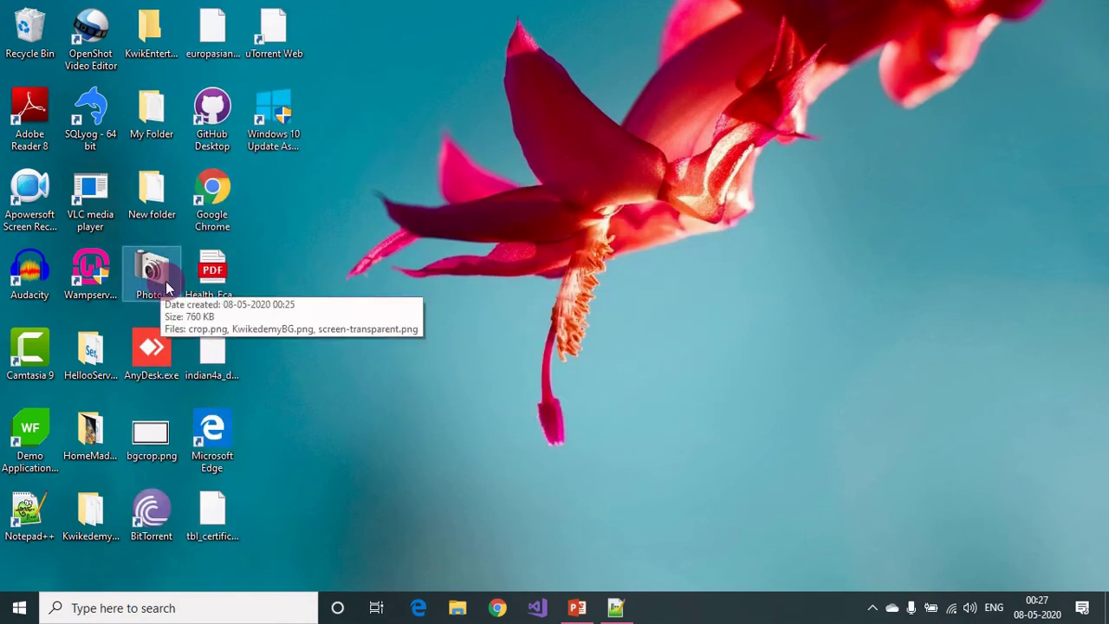
right_click(440, 250)
left_click(474, 297)
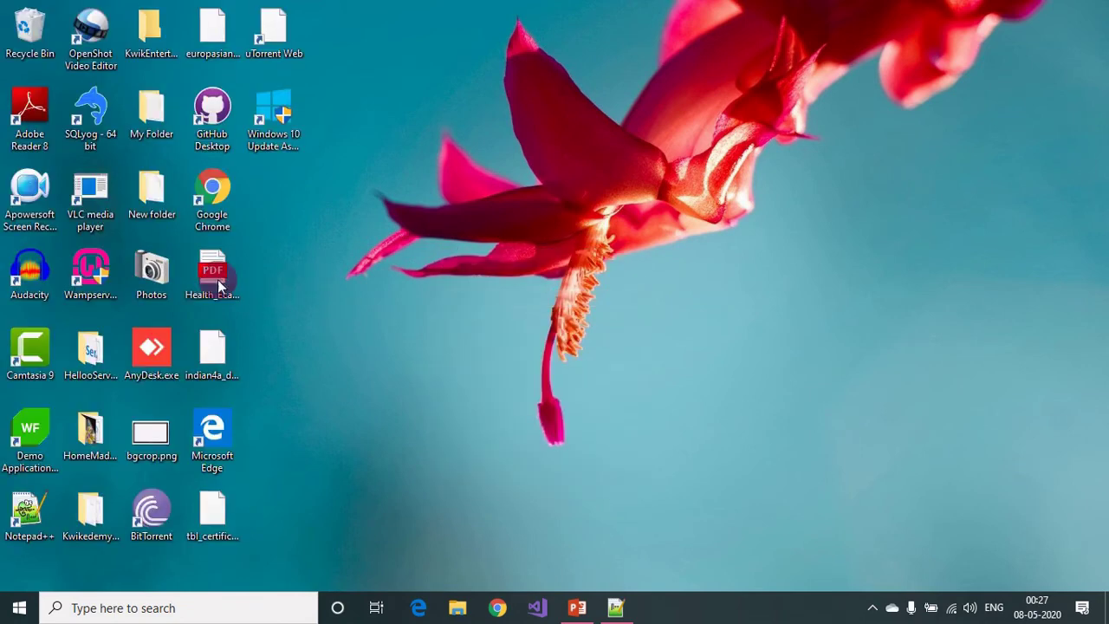
- Change the icon of My Folder to the red power symbol from SHELL32.dll through its customization properties
right_click(154, 128)
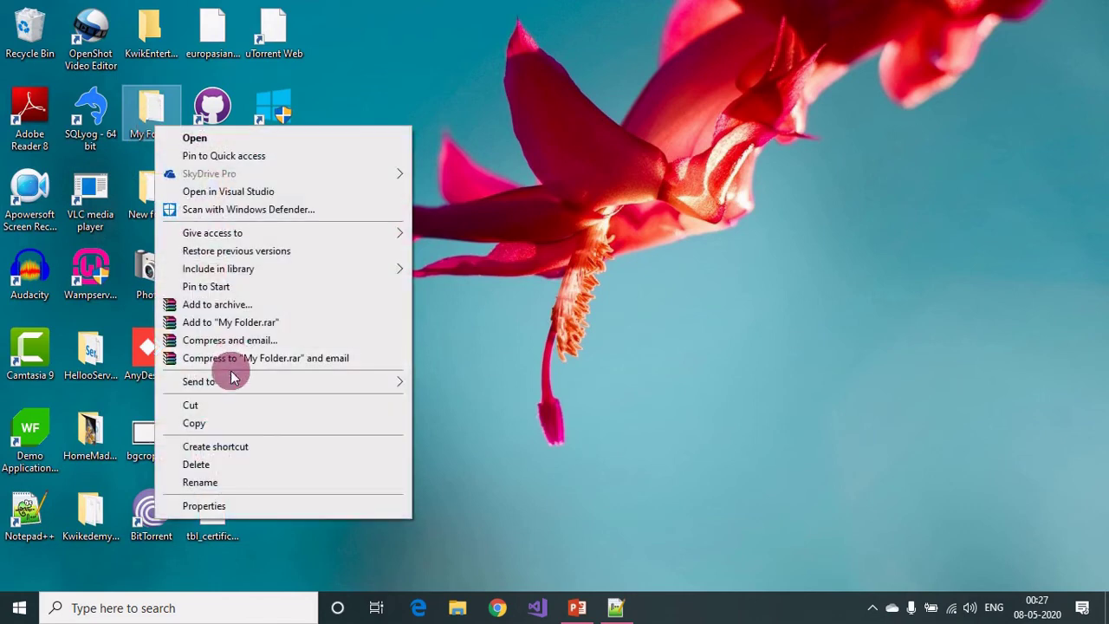
left_click(204, 506)
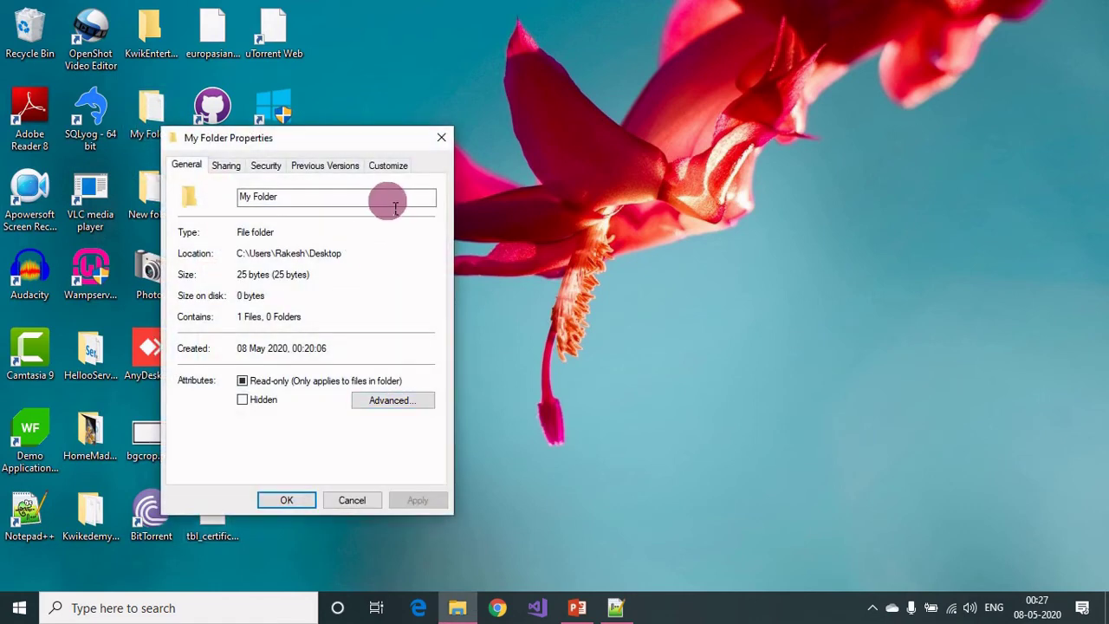
left_click(387, 169)
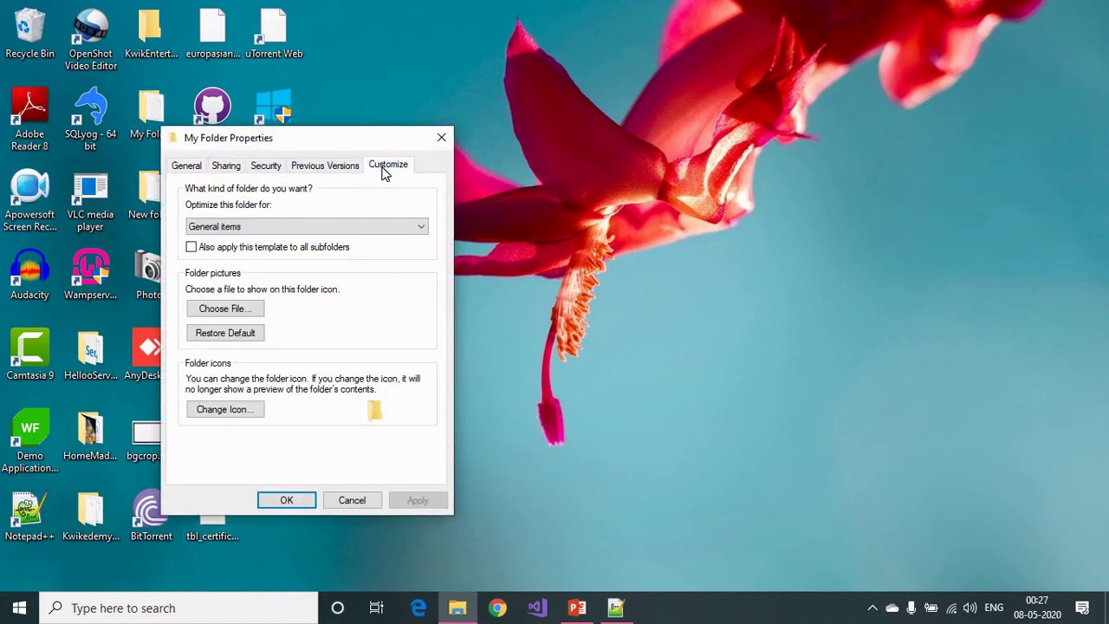
left_click(246, 412)
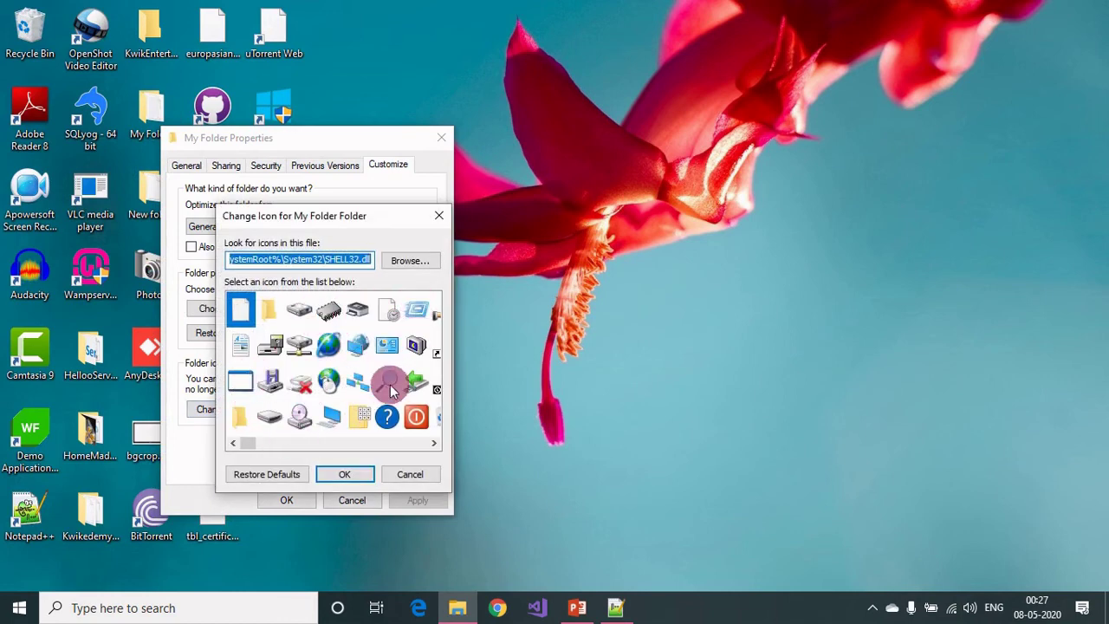
left_click(414, 420)
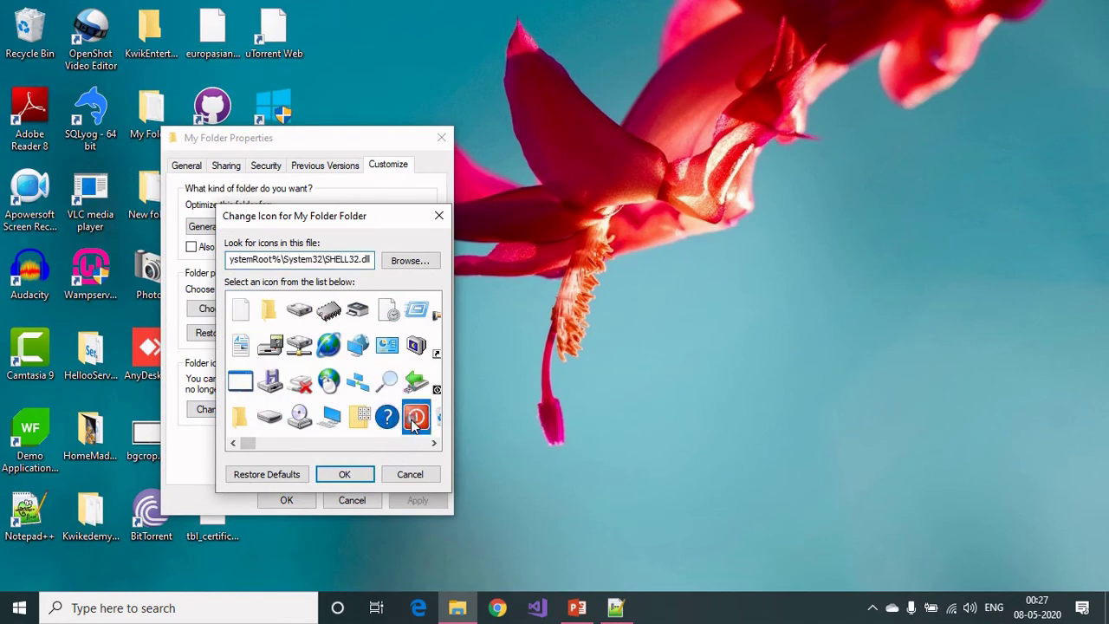
left_click(347, 475)
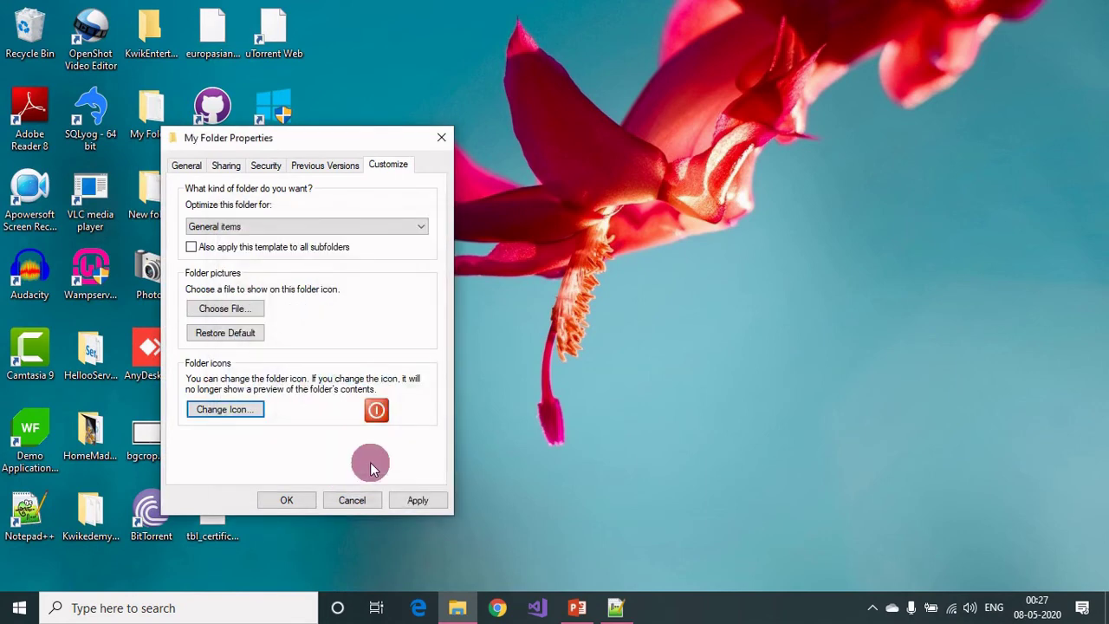
left_click(289, 501)
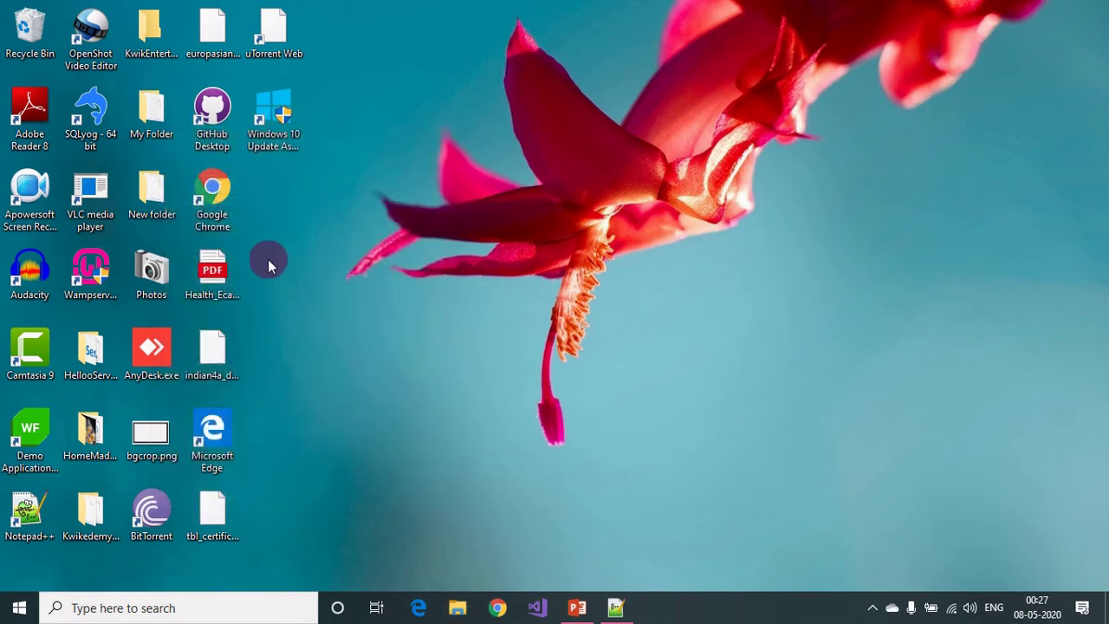
- Refresh the desktop to update the icon of My Folder, and point out My Folder and the Photos folder
right_click(441, 257)
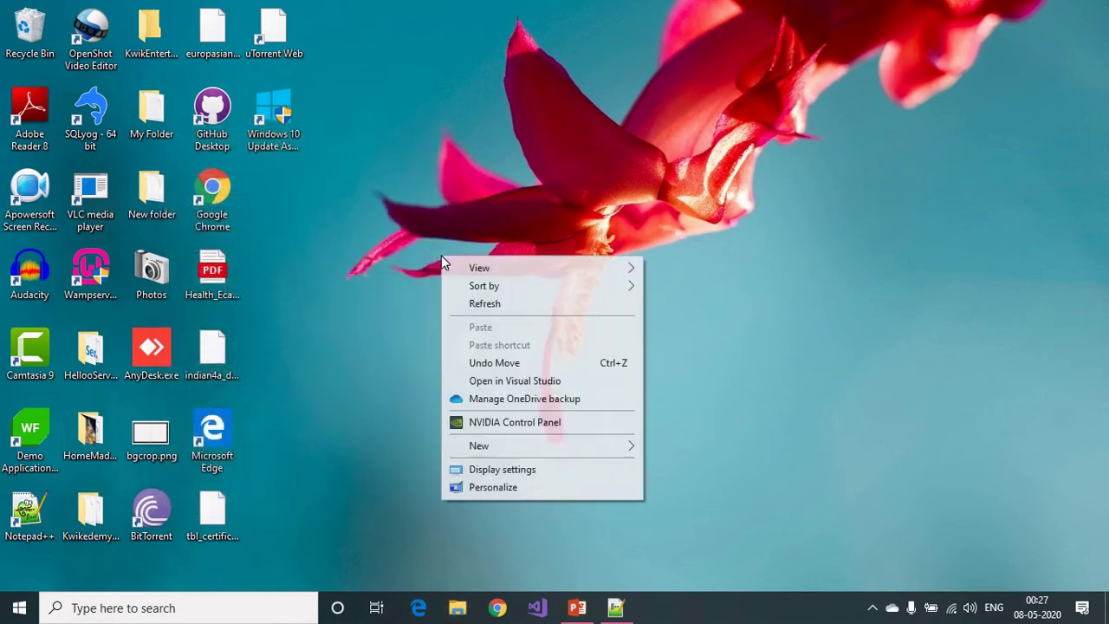
left_click(481, 297)
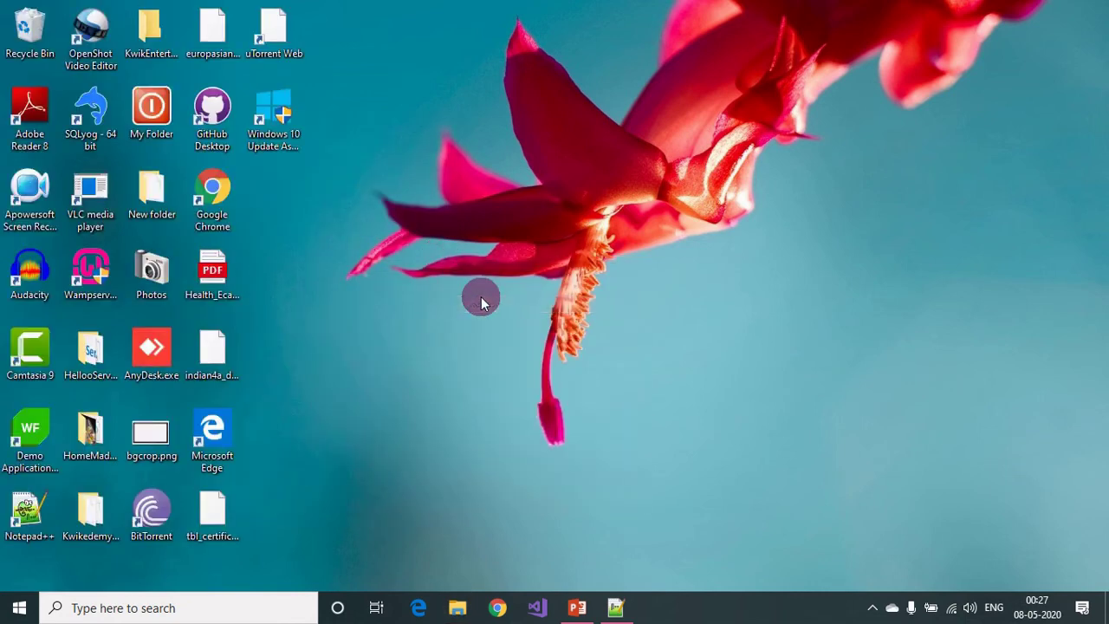
left_click(144, 135)
right_click(488, 182)
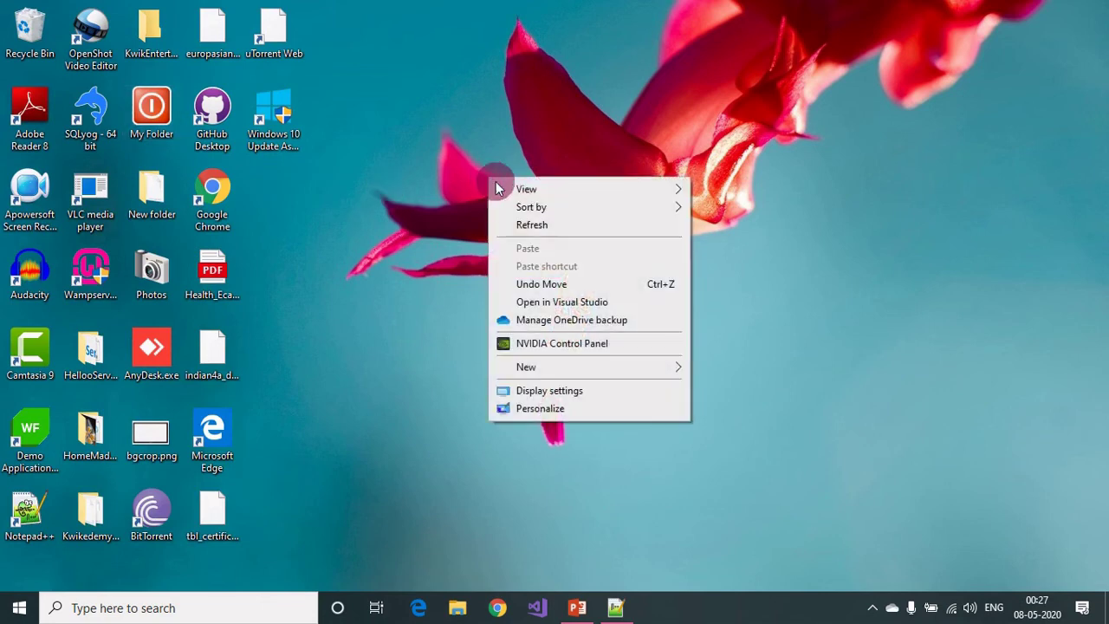
left_click(518, 222)
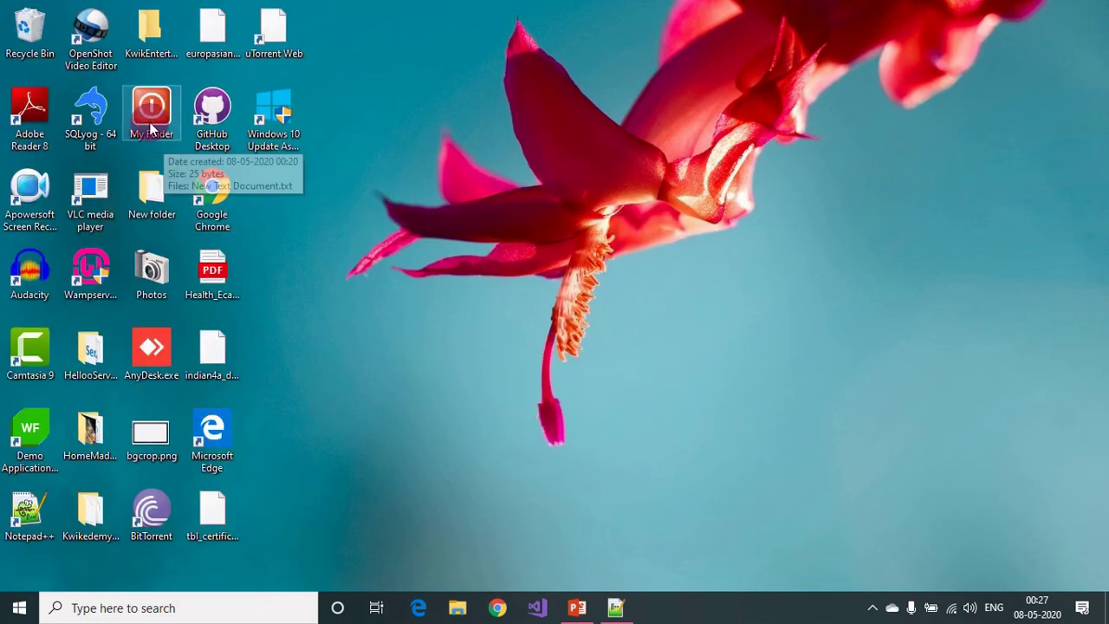
left_click(151, 108)
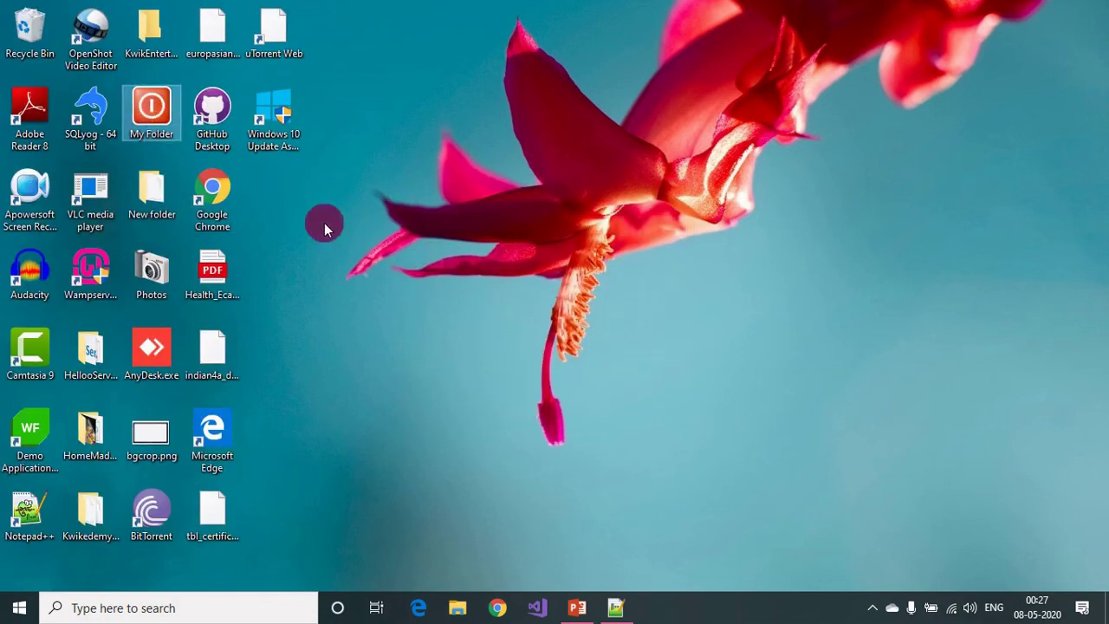
left_click(152, 276)
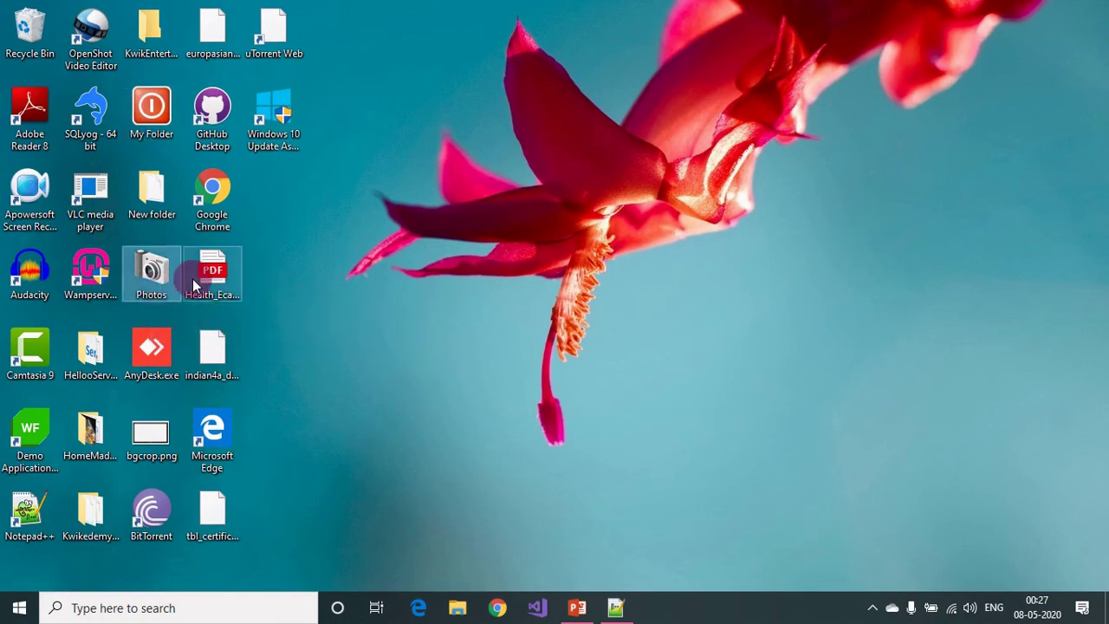
right_click(473, 259)
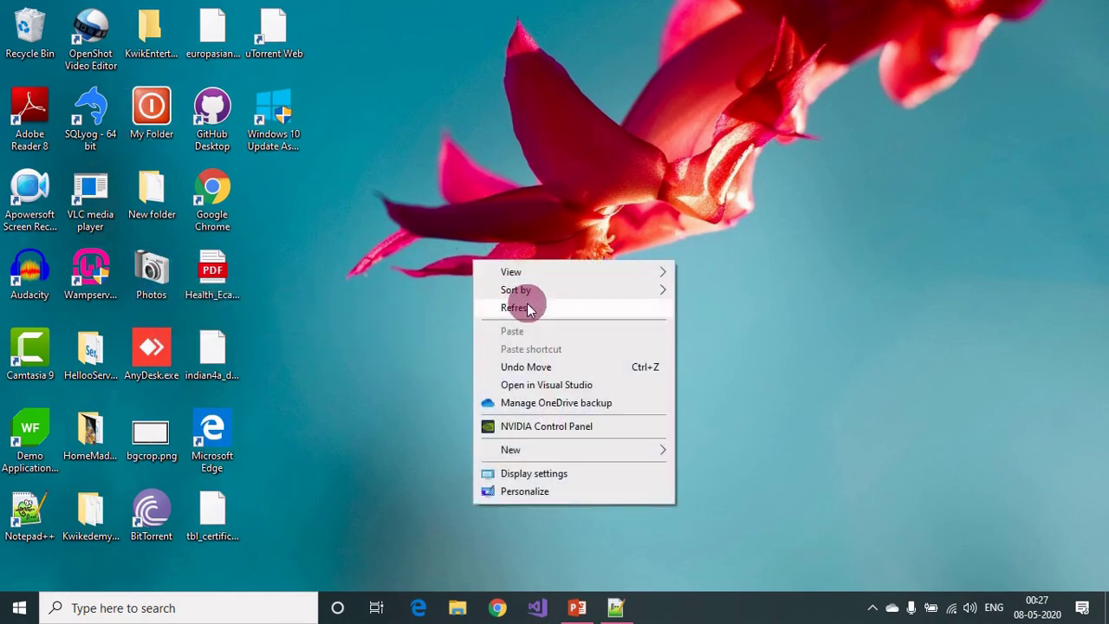
left_click(529, 308)
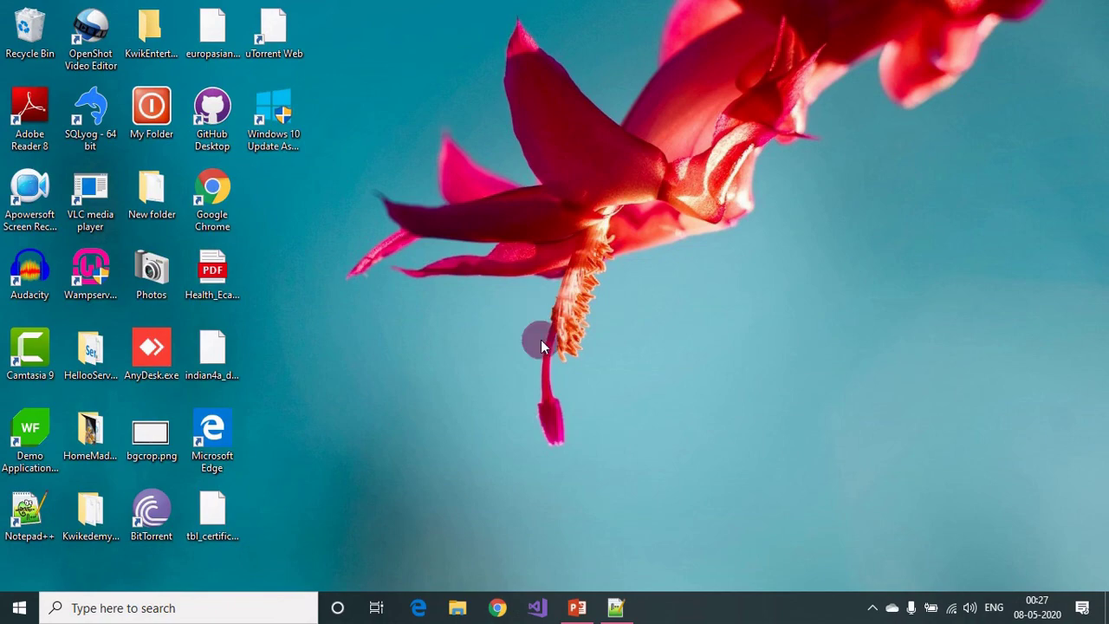
- Show the Basic_Computer_Tutorials.ppt title slide in PowerPoint twice, minimizing it each time and refreshing the desktop in between
left_click(577, 607)
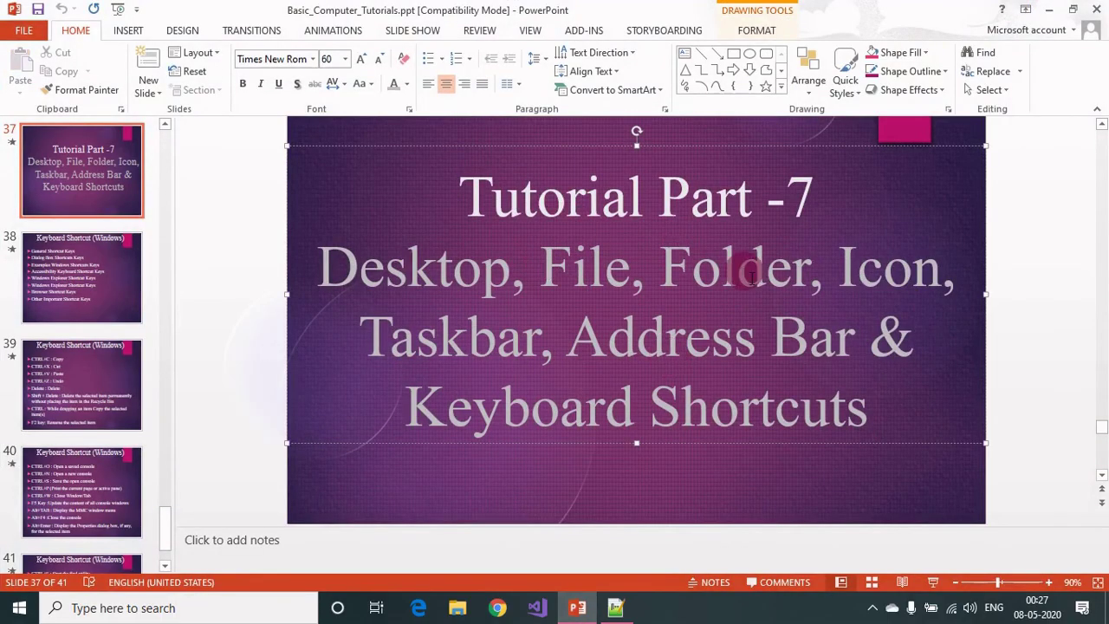
left_click(1052, 9)
right_click(835, 144)
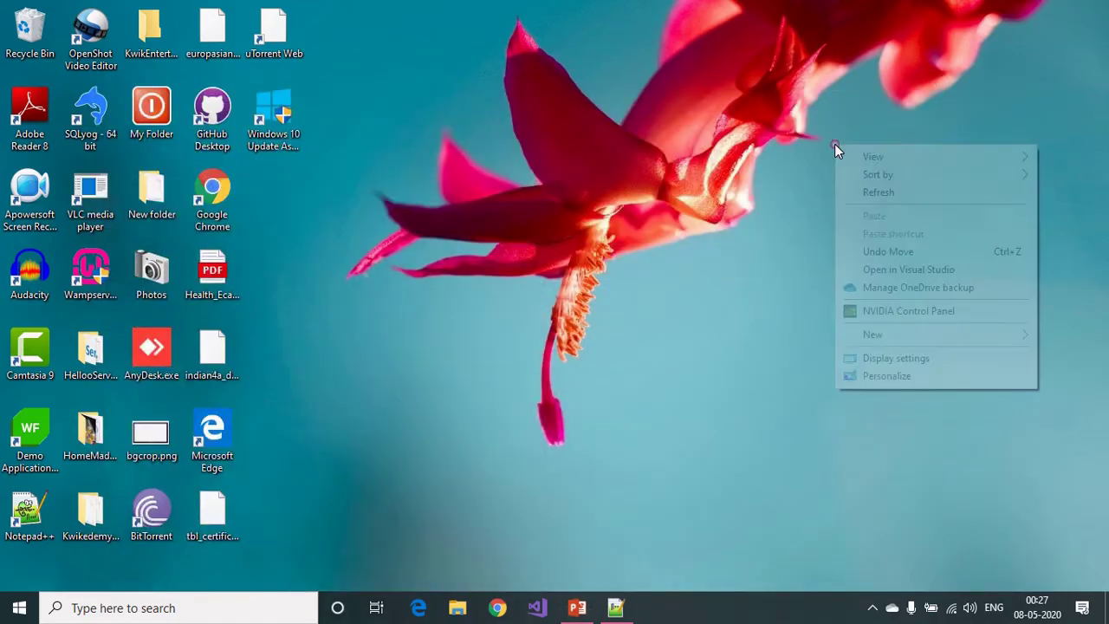
left_click(882, 194)
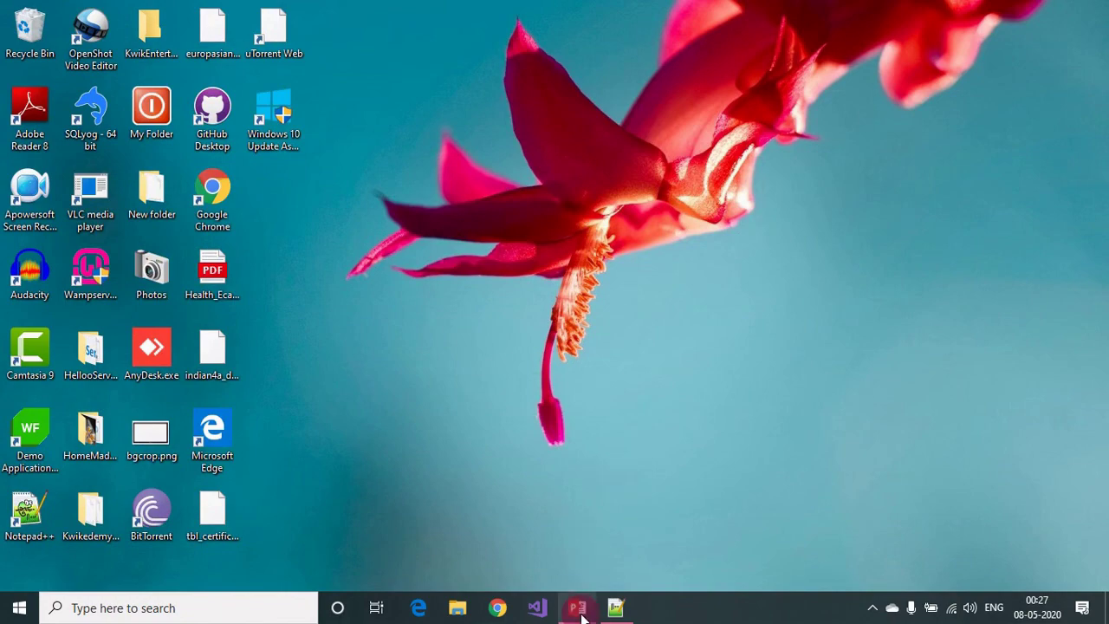
left_click(579, 609)
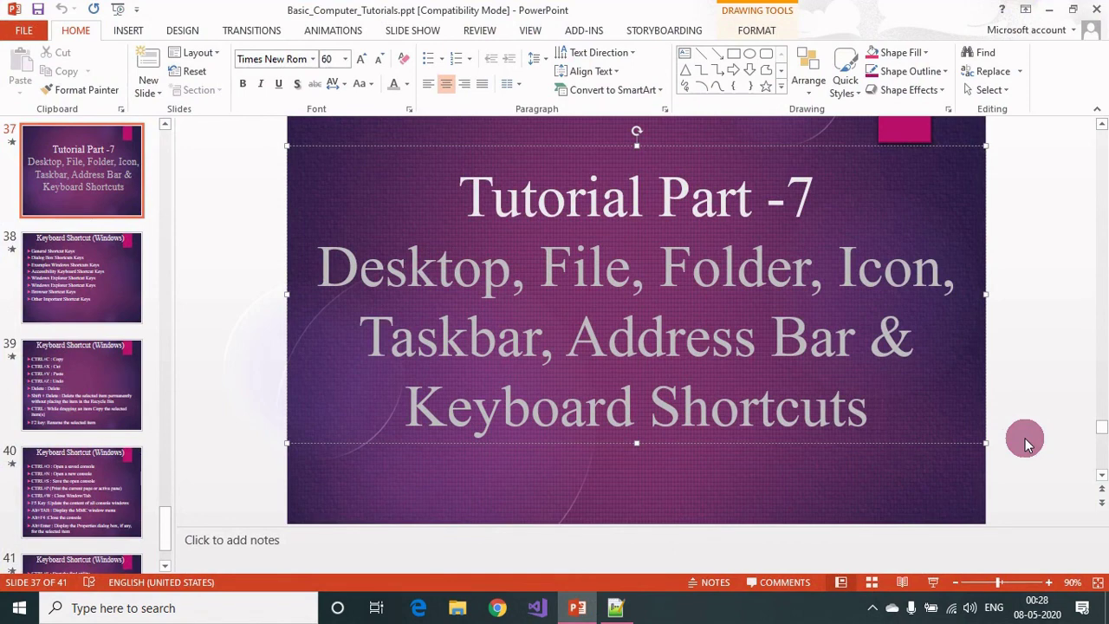
left_click(1049, 10)
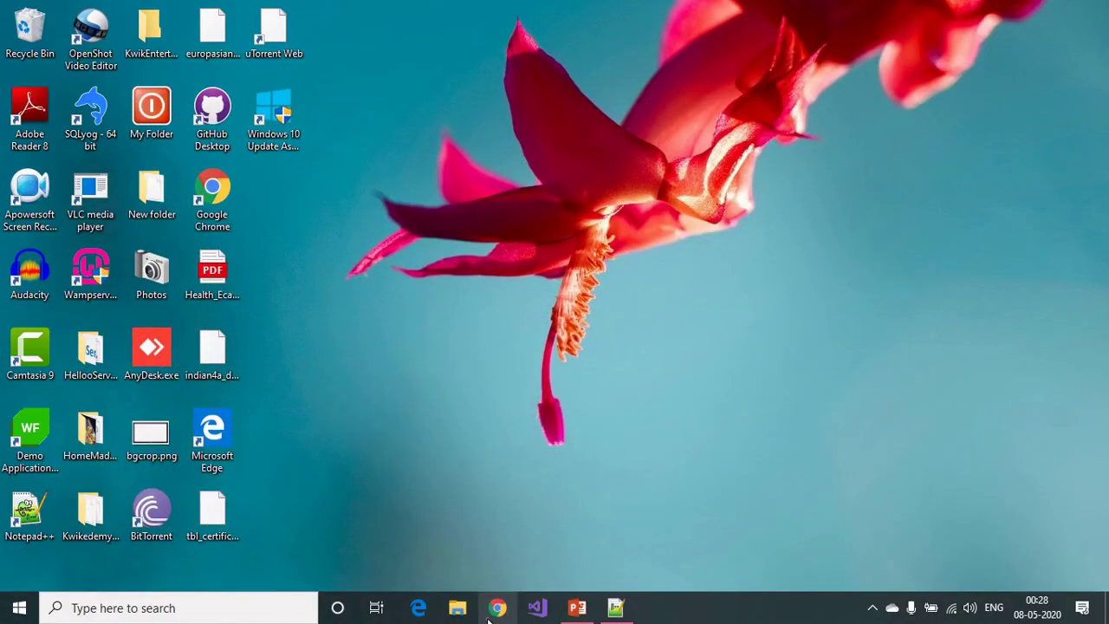
- Switch to Google Chrome and go to youtube.com
key("super+3")
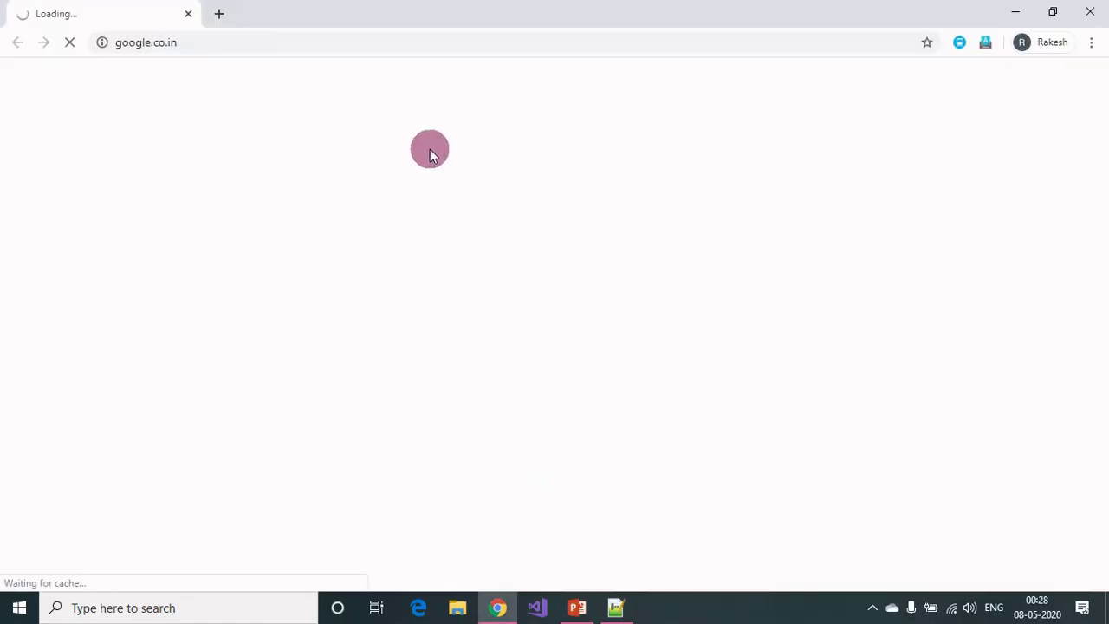
left_click(250, 47)
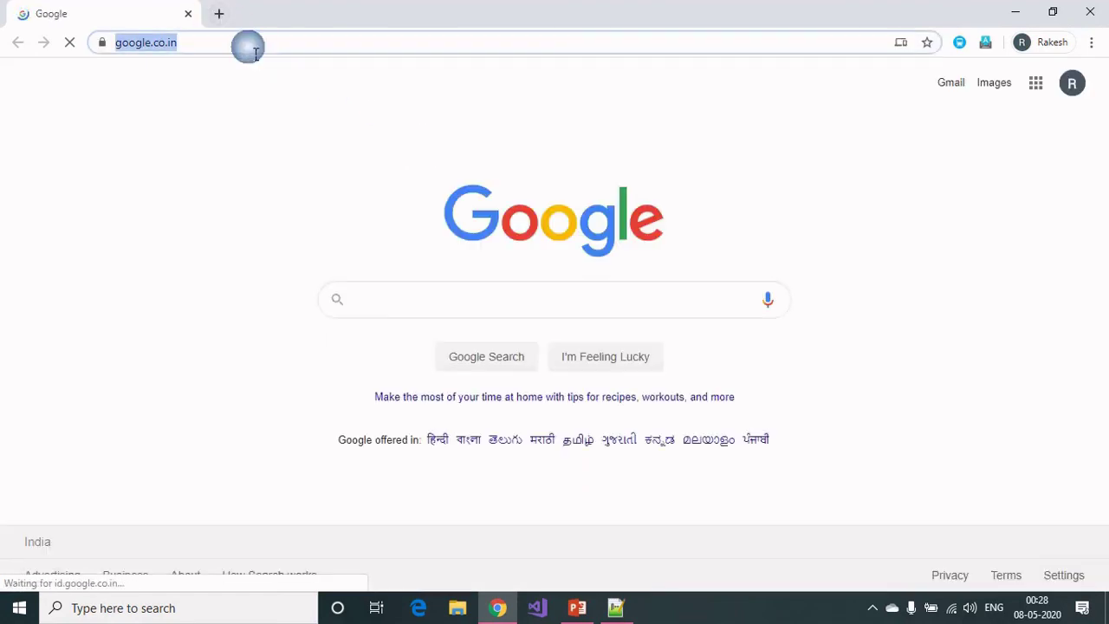
type("yo")
key("Return")
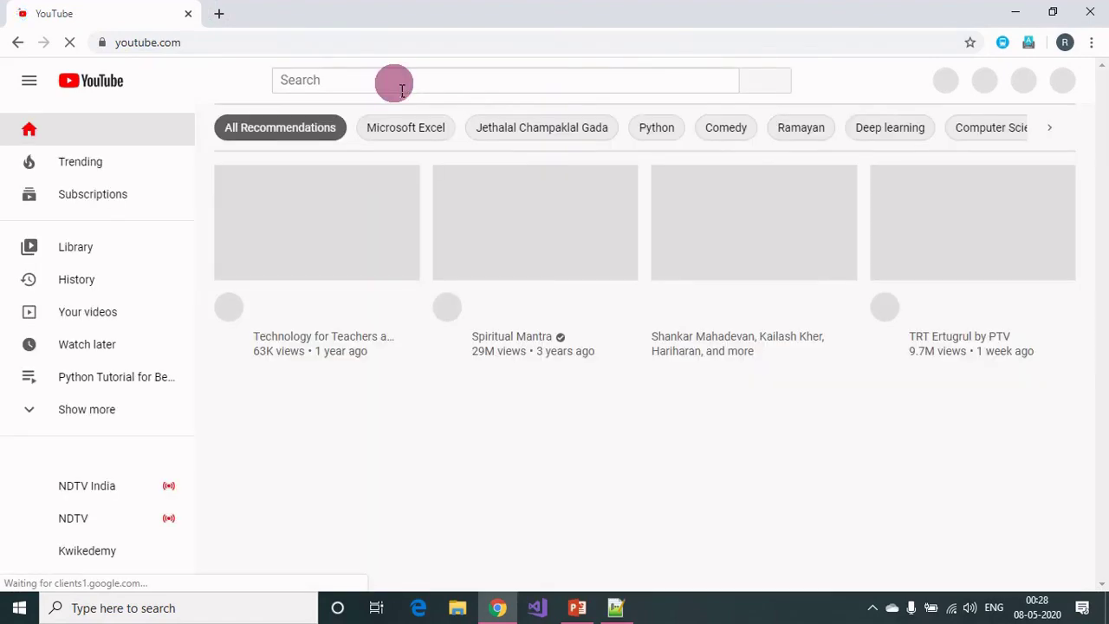
- Search YouTube for kwikedemy, open the Kwikedemy Beginning Video and show the channel's subscription control below it
left_click(392, 87)
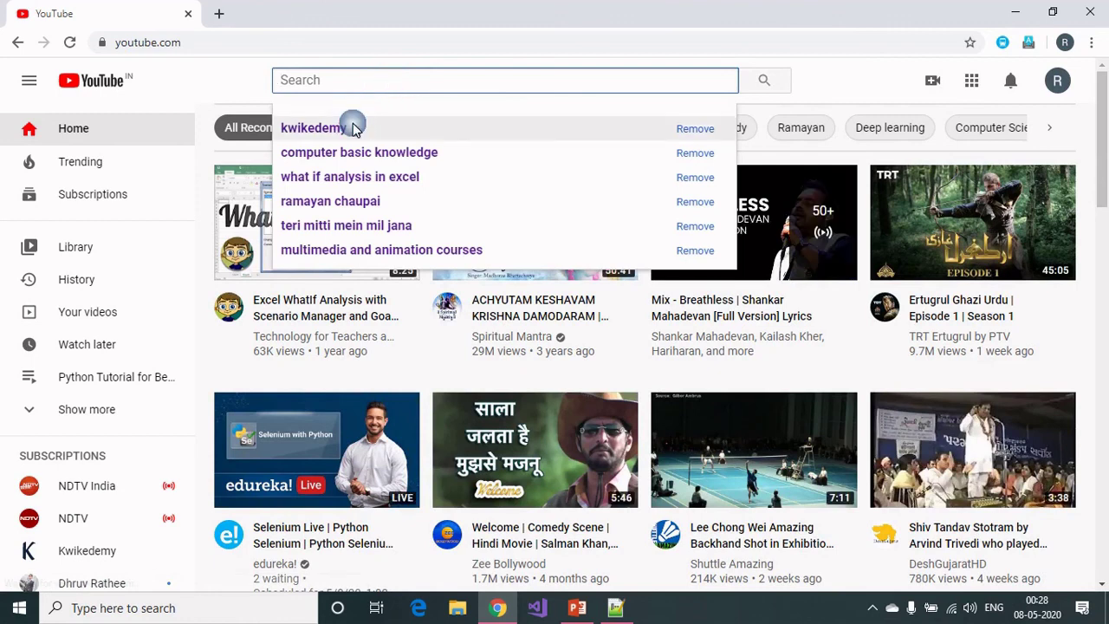
left_click(353, 122)
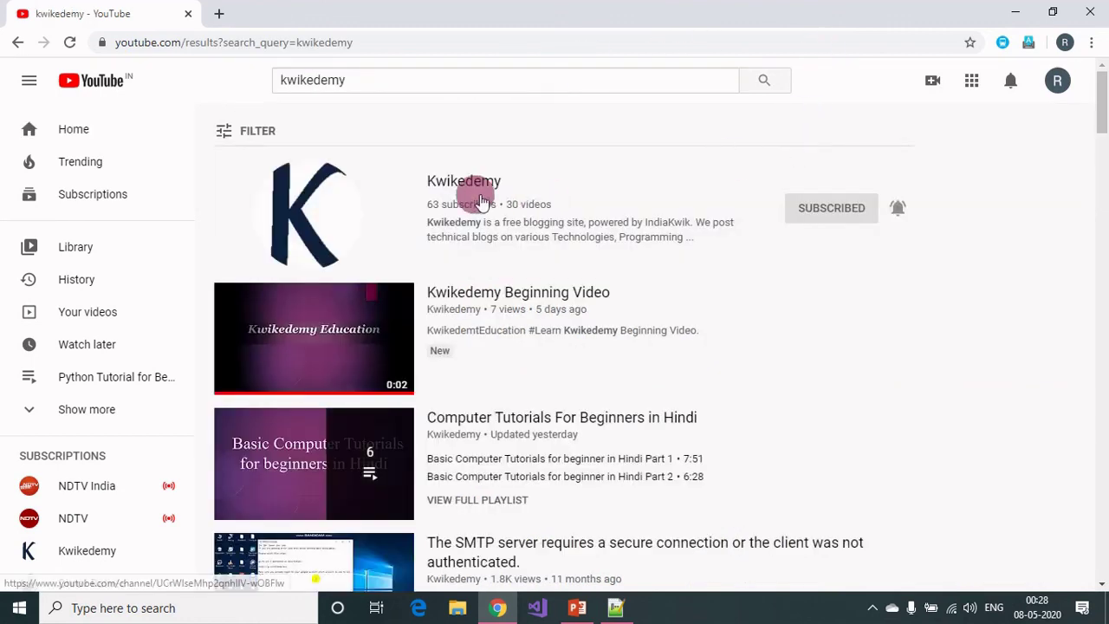
left_click(317, 388)
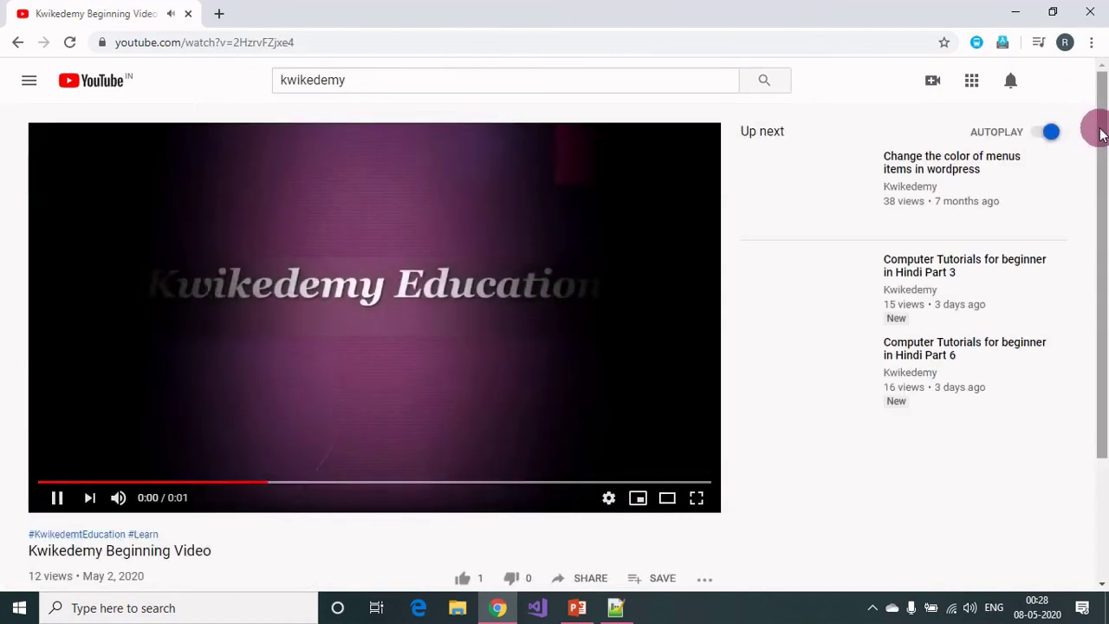
left_click_drag(1102, 176, 1106, 249)
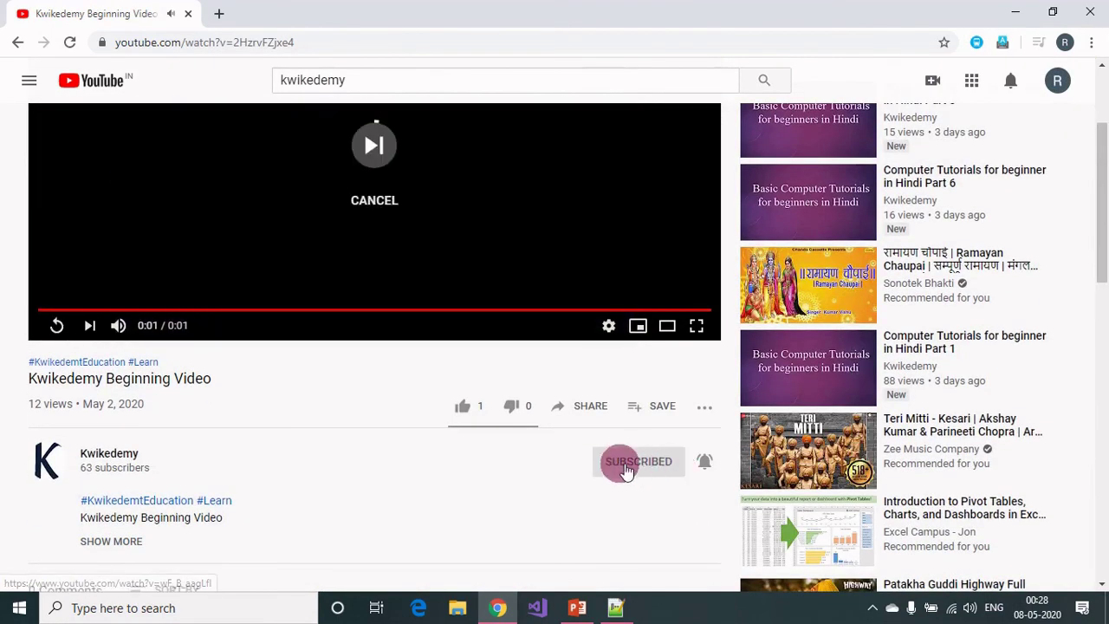